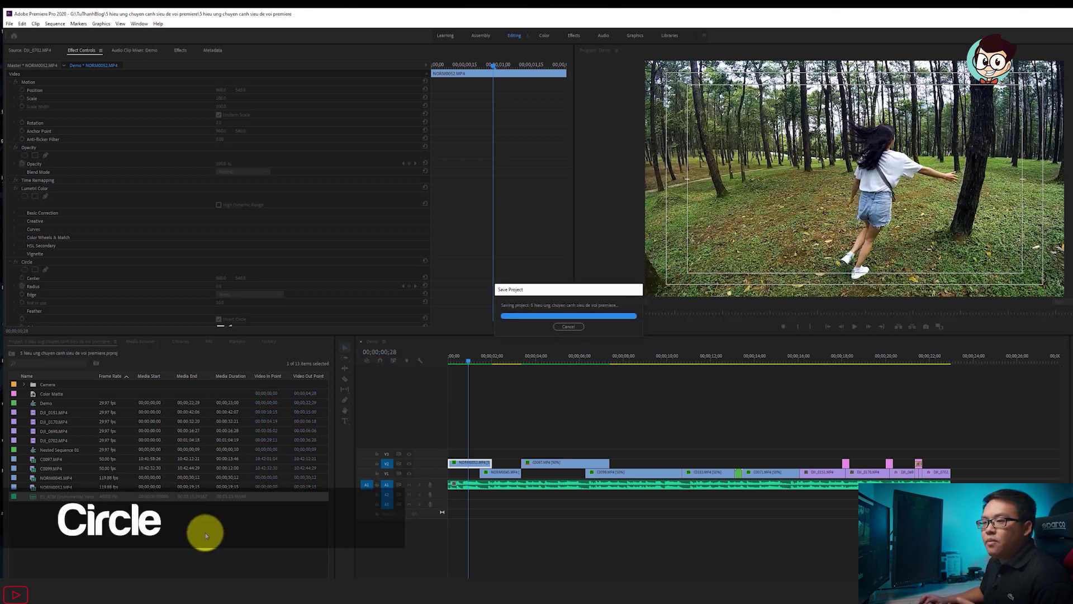
Create a new sequence named Demo 2 from the Digital SLR 1080p30 preset and save the project.
{"action": "left_click", "coordinate": [139, 539]}
{"action": "right_click", "coordinate": [139, 536]}
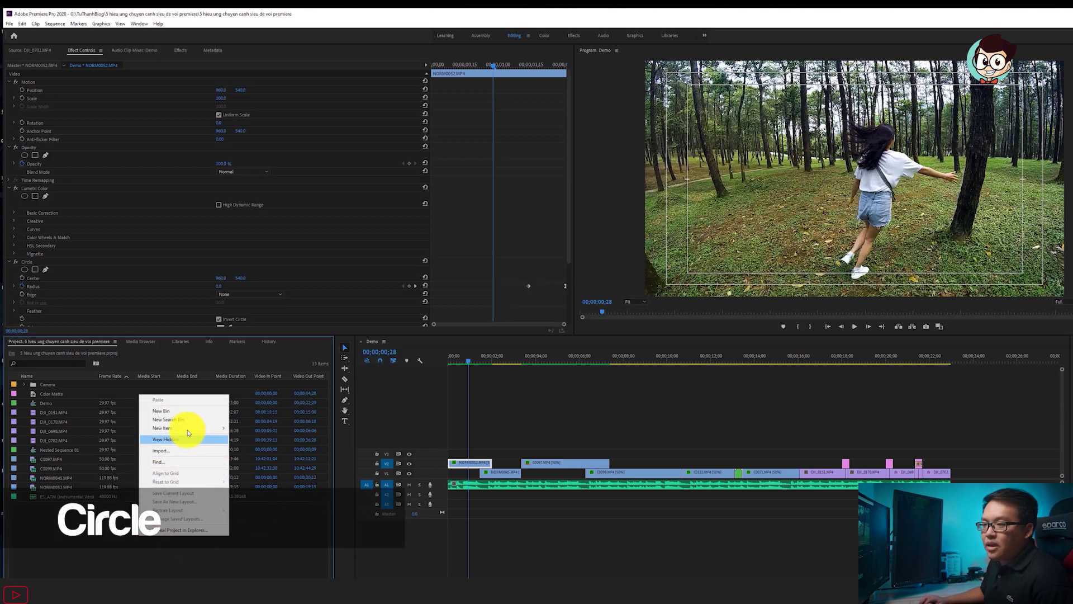
{"action": "mouse_move", "coordinate": [188, 431]}
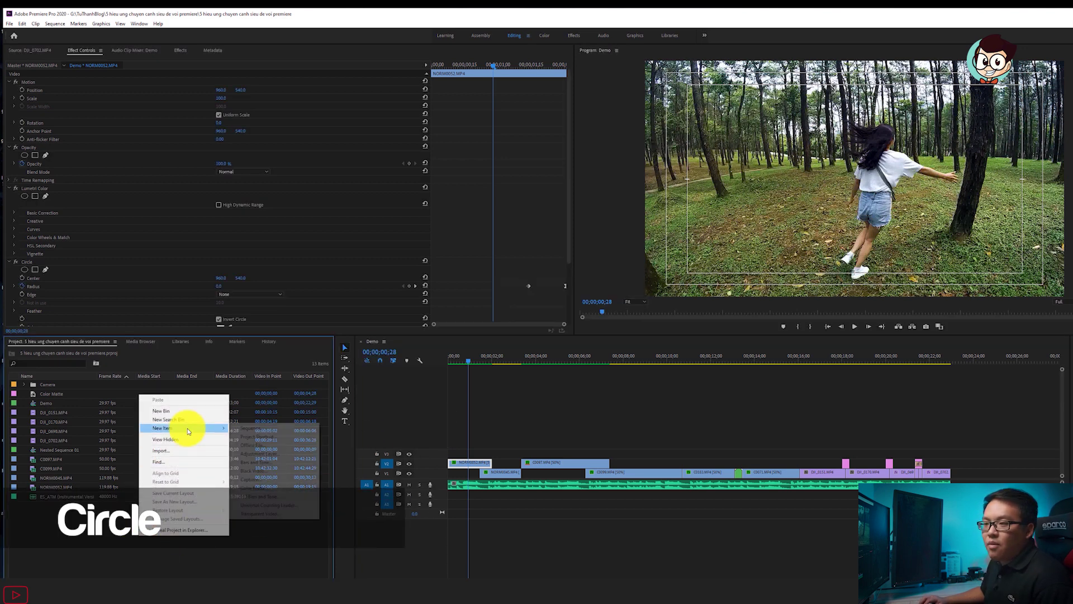
{"action": "left_click", "coordinate": [249, 432]}
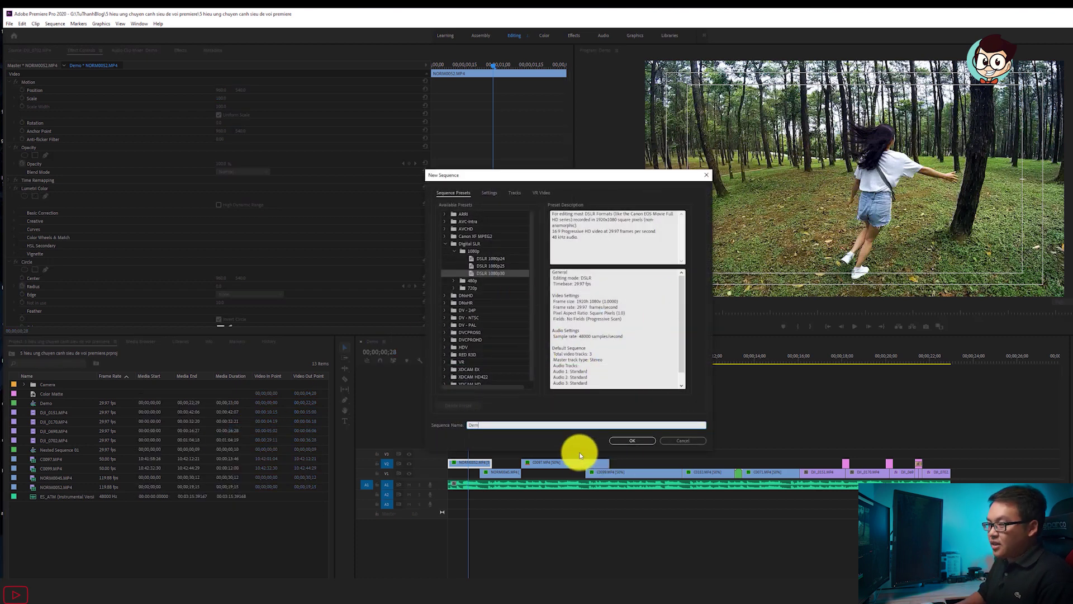
{"action": "key", "text": "Return"}
{"action": "key", "text": "ctrl+s"}
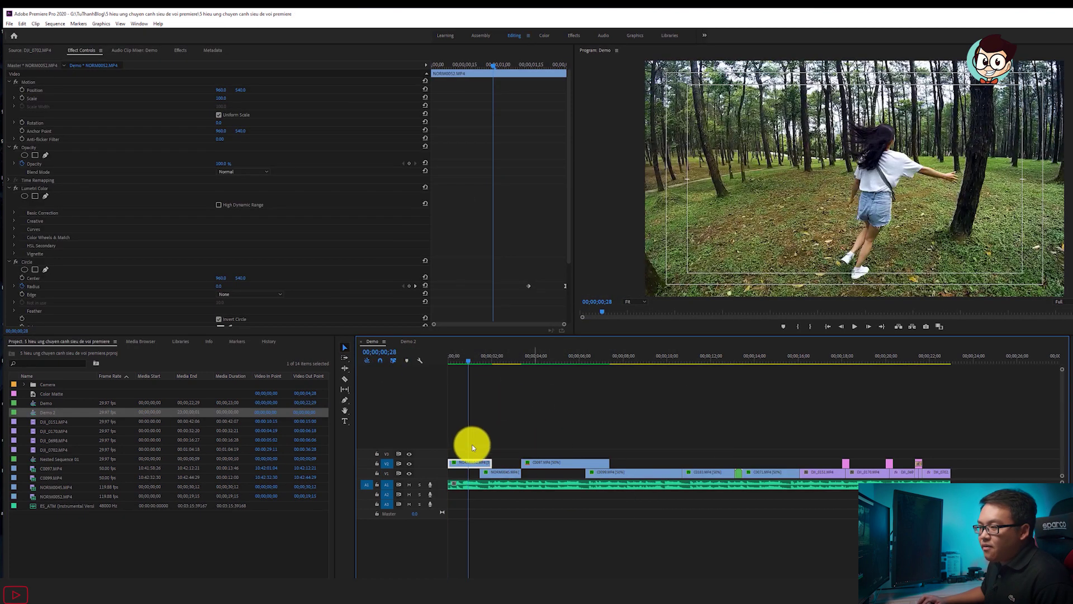
Copy the first two video clips from the Demo sequence and paste them at the start of the Demo 2 sequence.
{"action": "left_click_drag", "start_coordinate": [471, 443], "coordinate": [497, 474]}
{"action": "left_click", "coordinate": [408, 343]}
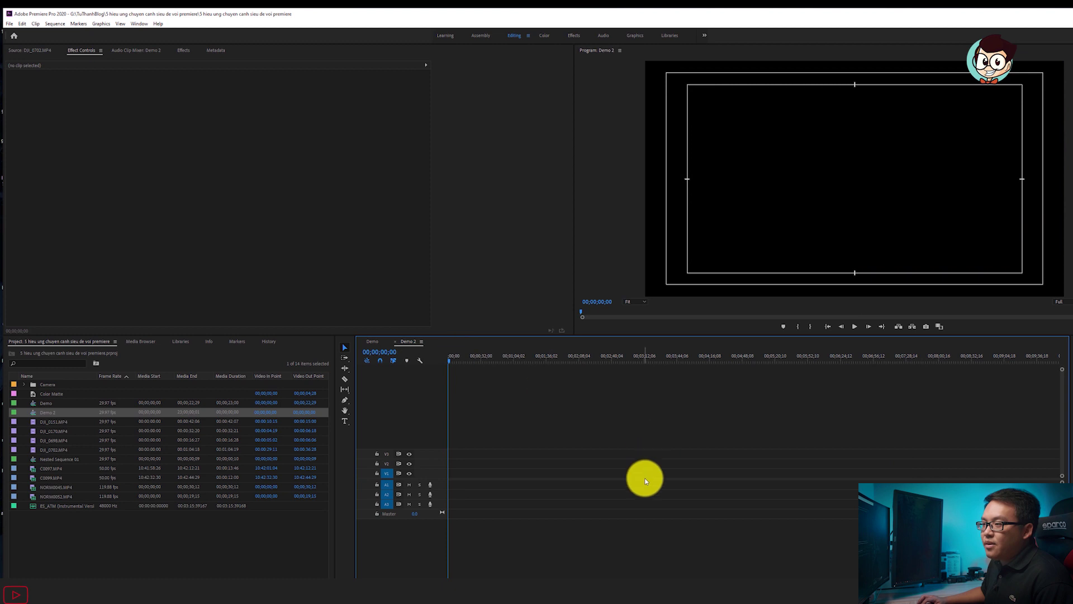
{"action": "key", "text": "="}
{"action": "key", "text": "="}
{"action": "key", "text": "="}
{"action": "key", "text": "="}
{"action": "key", "text": "="}
{"action": "key", "text": "="}
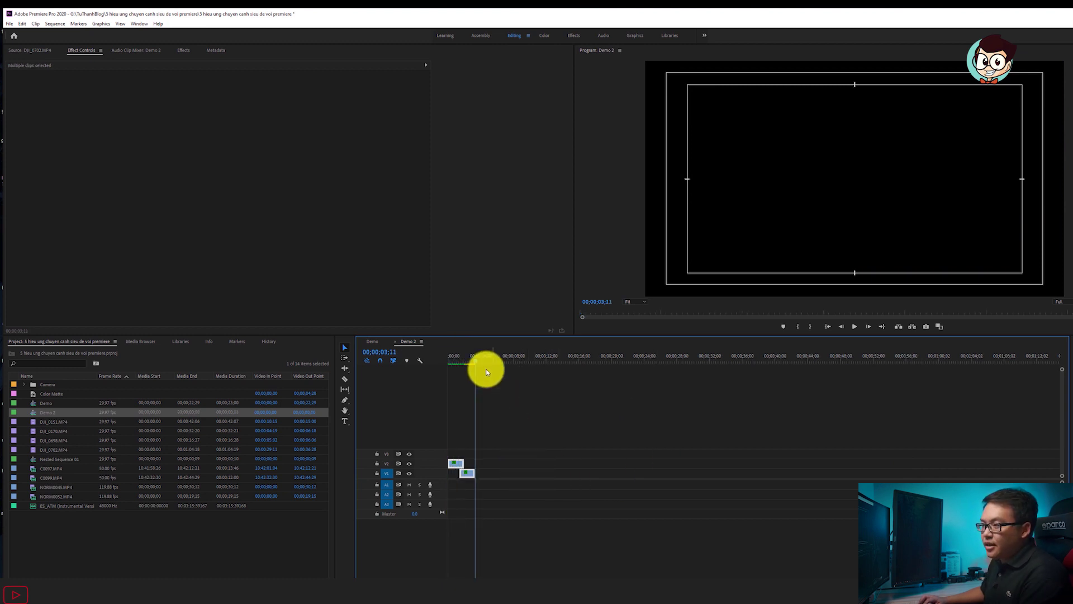
{"action": "left_click", "coordinate": [487, 362]}
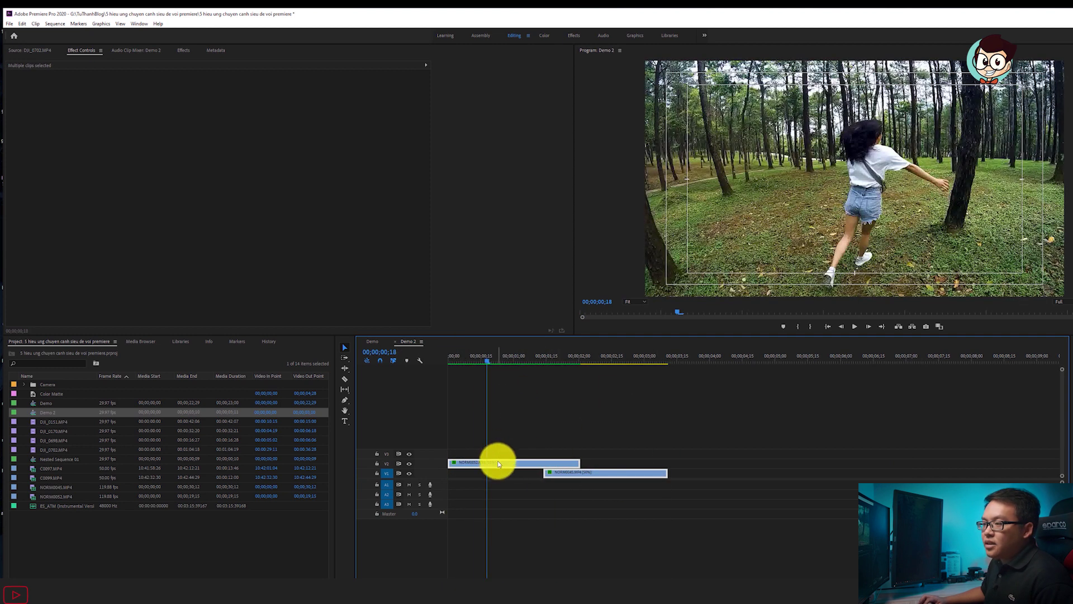
Remove the existing Circle and Gaussian Blur effects from the first clip.
{"action": "left_click", "coordinate": [504, 432]}
{"action": "left_click", "coordinate": [563, 462]}
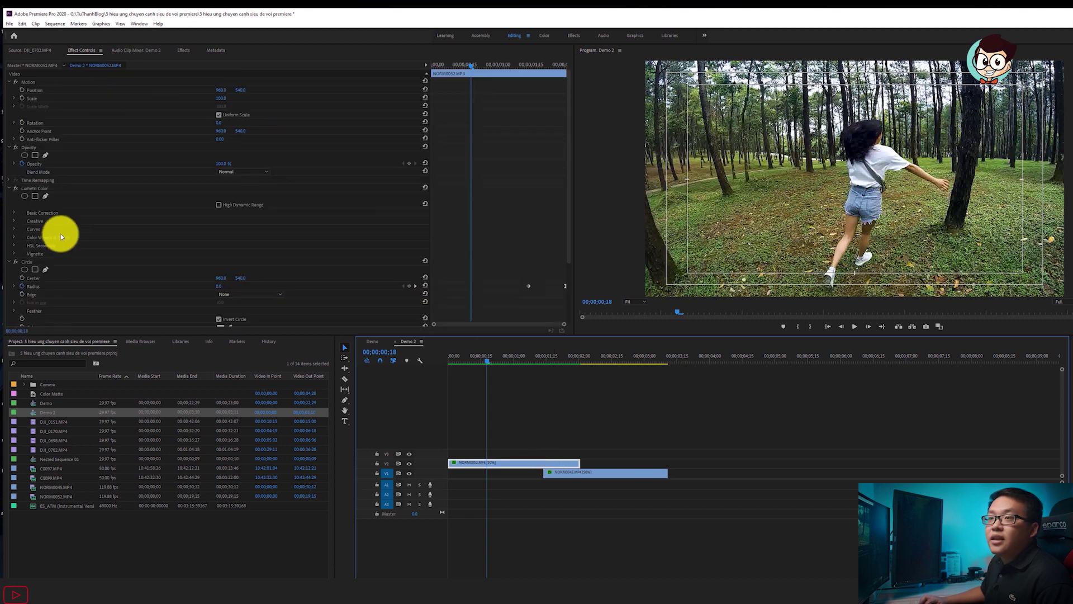
{"action": "left_click", "coordinate": [28, 263]}
{"action": "key", "text": "Delete"}
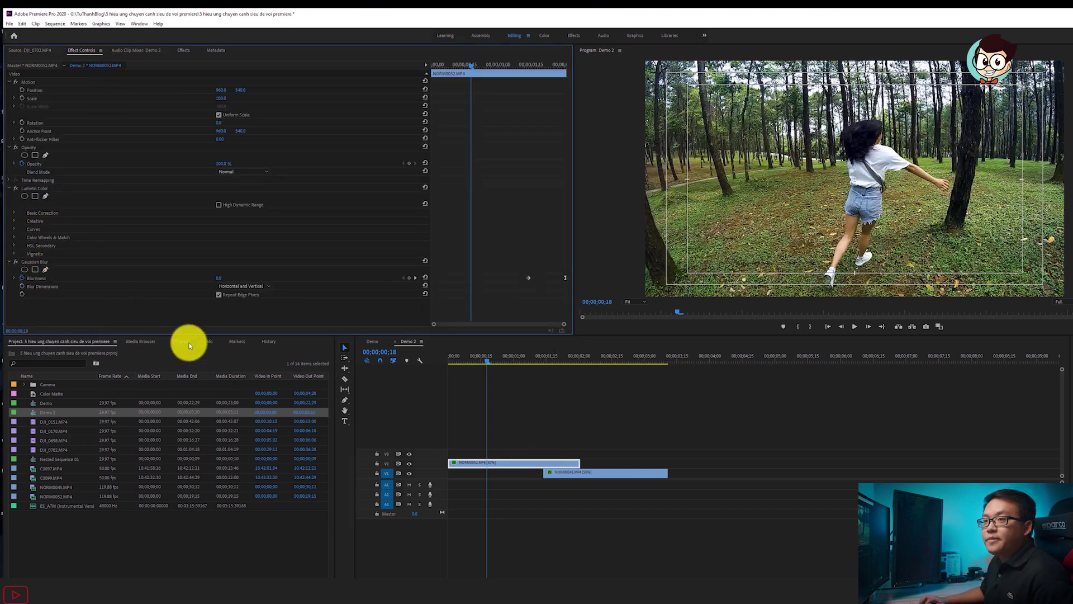
{"action": "left_click", "coordinate": [41, 261]}
{"action": "key", "text": "Delete"}
Place the second clip on track V2 directly after the first clip and park the playhead at the cut, 00;00;02;01.
{"action": "left_click_drag", "start_coordinate": [482, 360], "coordinate": [583, 367]}
{"action": "left_click", "coordinate": [586, 473]}
{"action": "left_click_drag", "start_coordinate": [586, 473], "coordinate": [612, 455]}
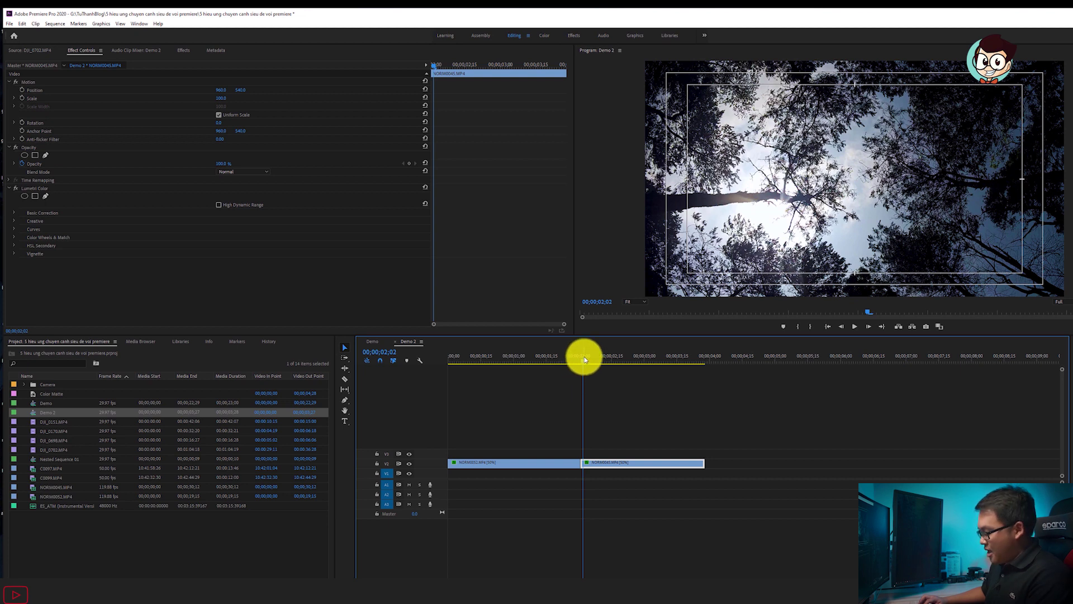
{"action": "left_click_drag", "start_coordinate": [585, 357], "coordinate": [583, 357]}
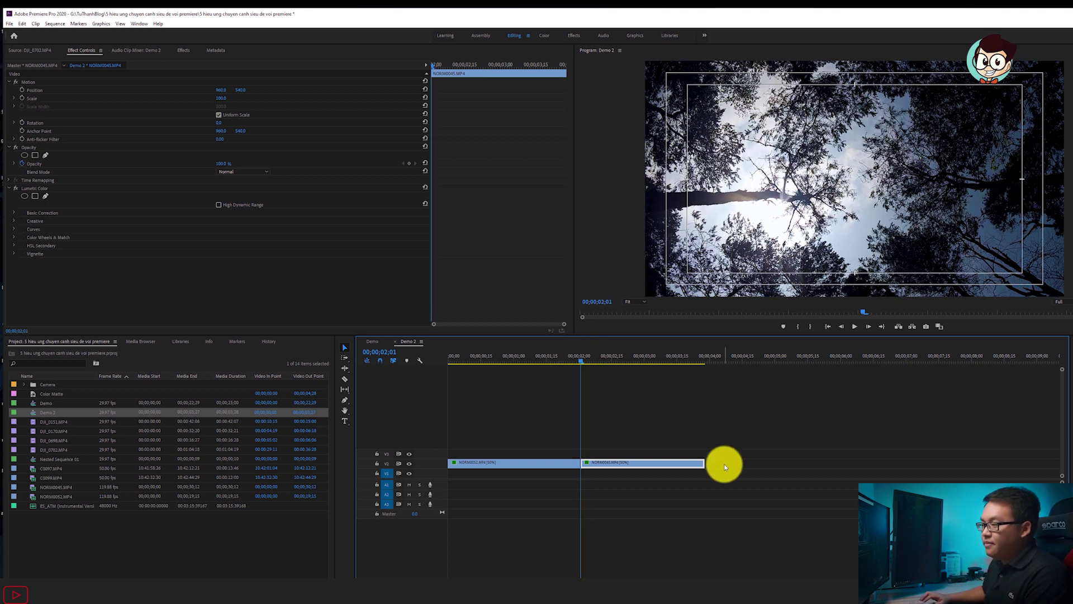
Step back five frames and move the second clip down to track V1, starting at 00;00;01;26 so it overlaps the first clip.
{"action": "key", "text": "Left"}
{"action": "key", "text": "Left"}
{"action": "key", "text": "Left"}
{"action": "key", "text": "Left"}
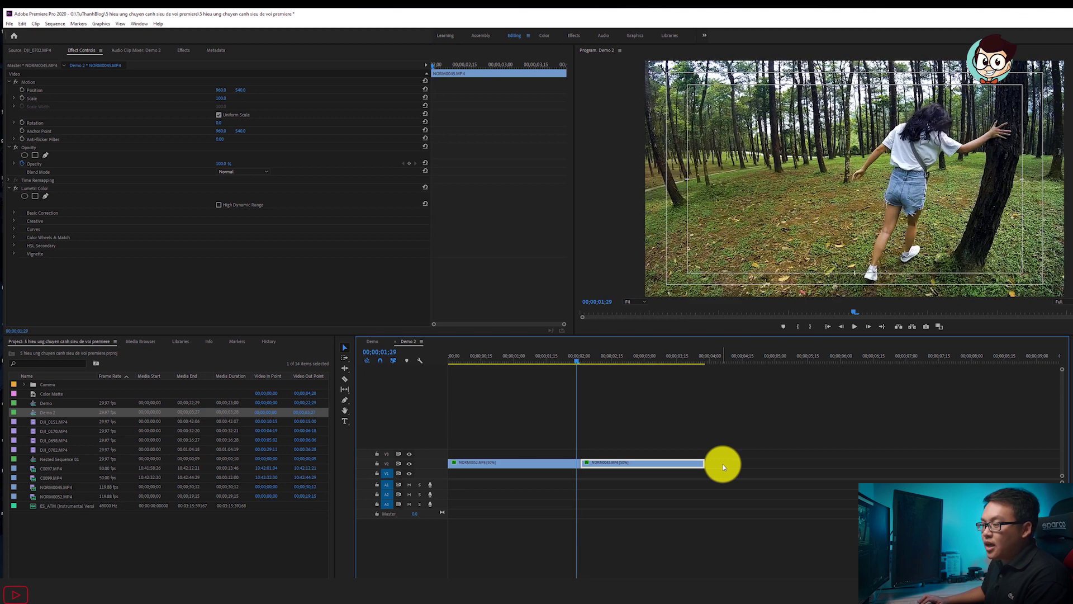
{"action": "key", "text": "Left"}
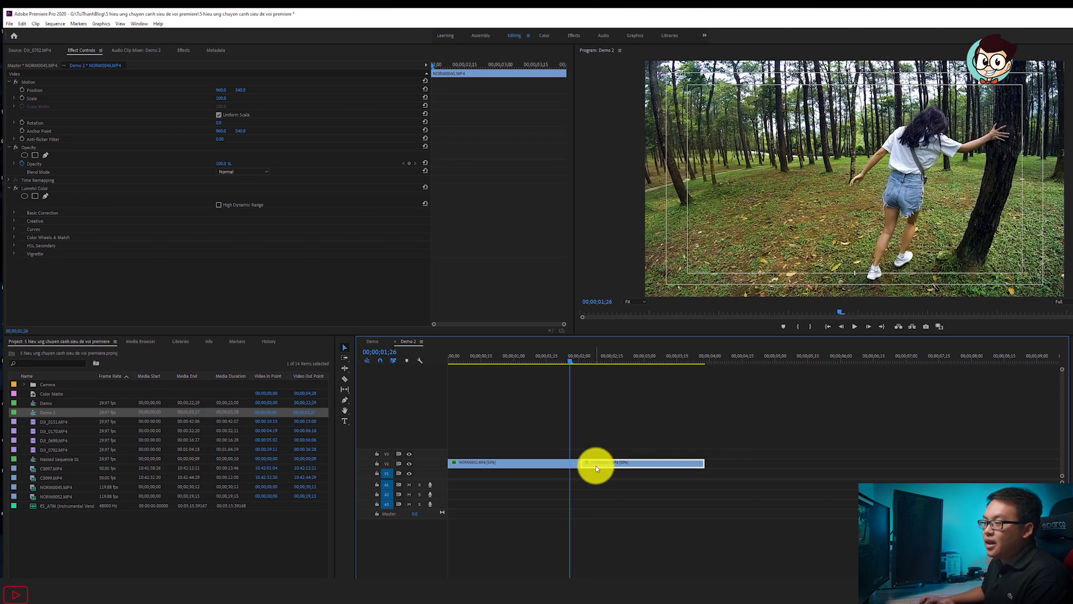
{"action": "left_click_drag", "start_coordinate": [590, 465], "coordinate": [579, 476]}
{"action": "left_click", "coordinate": [636, 405]}
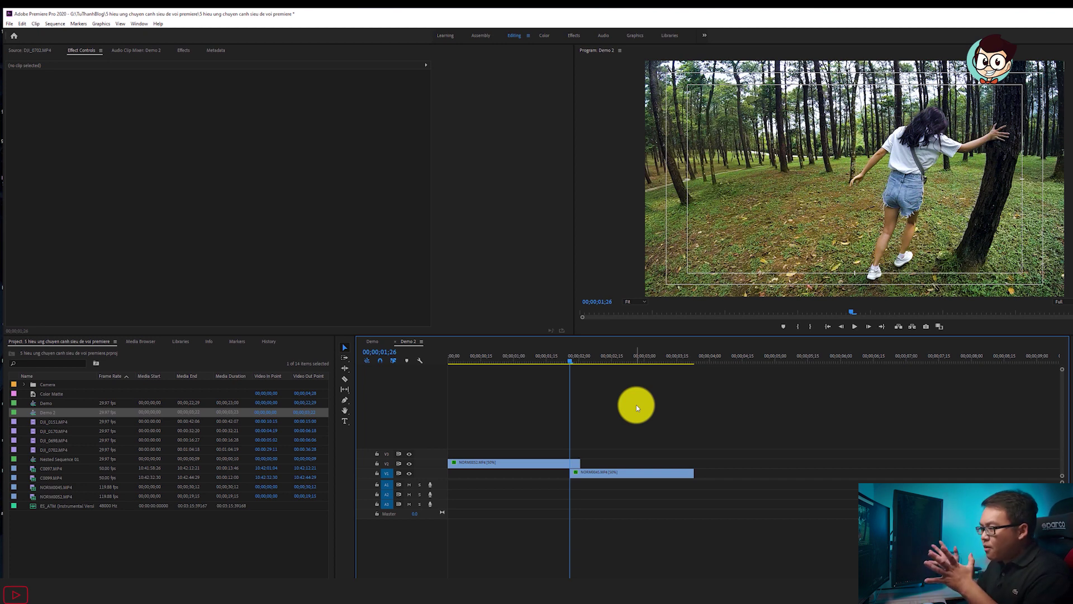
Find the Circle video effect, apply it to the first clip on V2 and save the project.
{"action": "scroll", "coordinate": [719, 439], "scroll_direction": "up", "scroll_amount": 2}
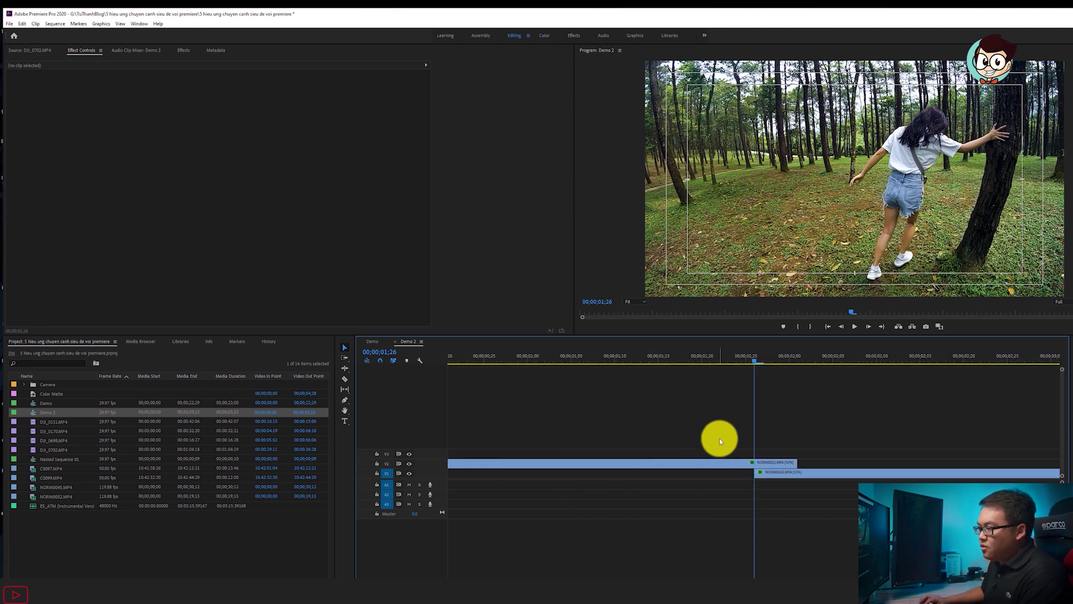
{"action": "scroll", "coordinate": [719, 439], "scroll_direction": "down", "scroll_amount": 1}
{"action": "scroll", "coordinate": [720, 438], "scroll_direction": "down", "scroll_amount": 2}
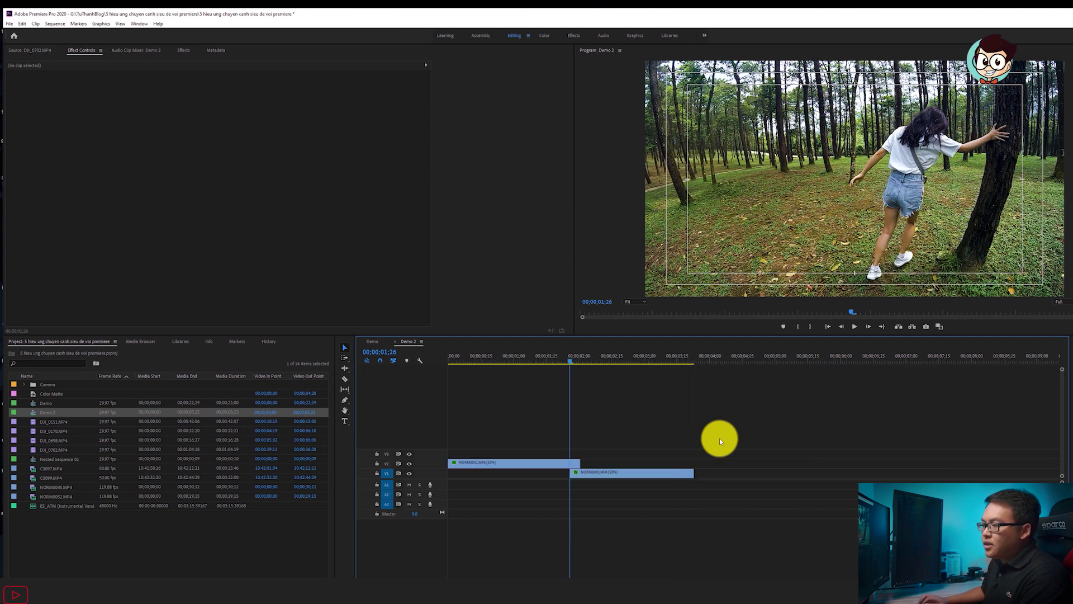
{"action": "left_click", "coordinate": [184, 50]}
{"action": "left_click", "coordinate": [84, 61]}
{"action": "type", "text": "circle"}
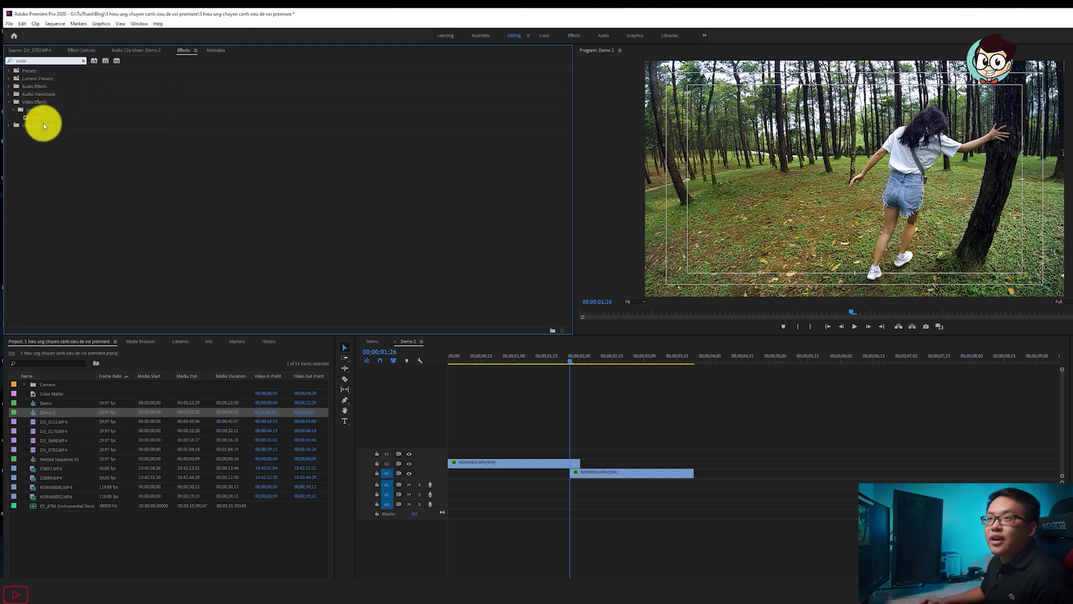
{"action": "left_click_drag", "start_coordinate": [27, 116], "coordinate": [570, 463]}
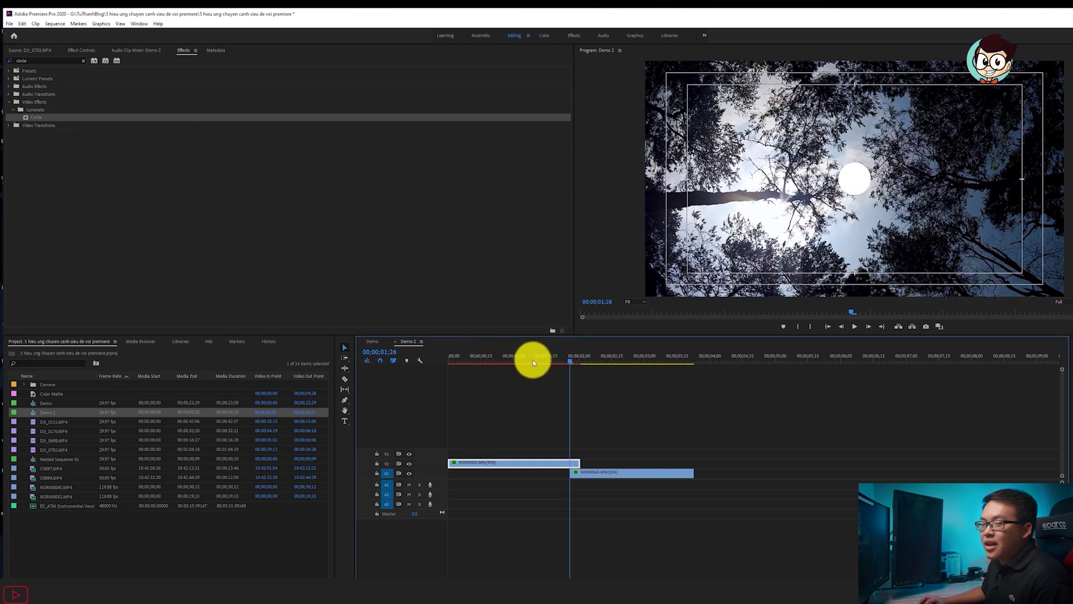
{"action": "key", "text": "ctrl+s"}
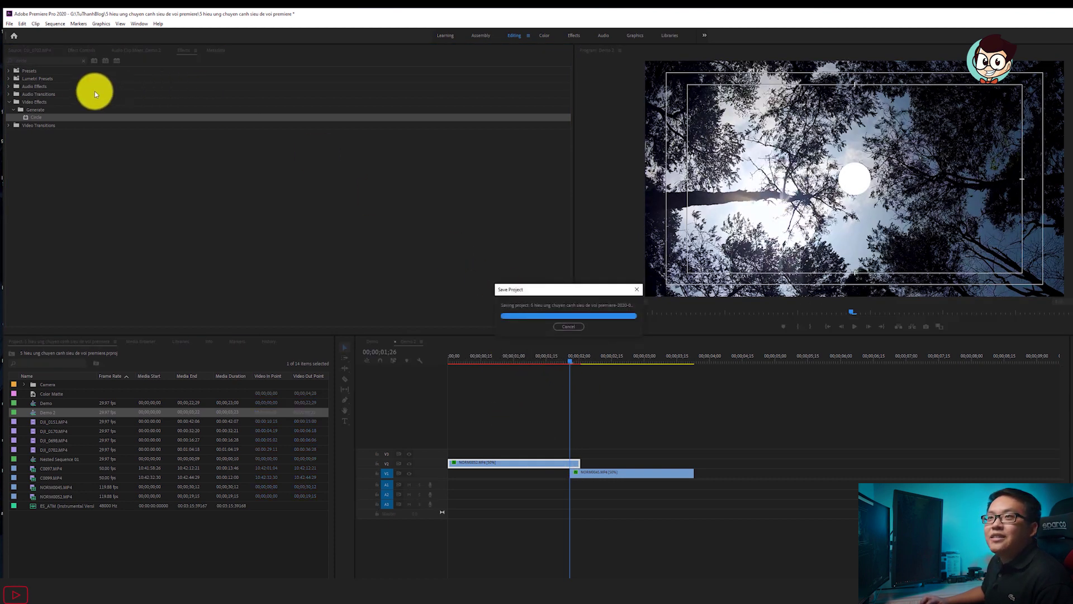
Enable Radius keyframing for the first clip's Circle effect at 00;00;01;26 and set that keyframe's radius to 0.
{"action": "left_click", "coordinate": [83, 49]}
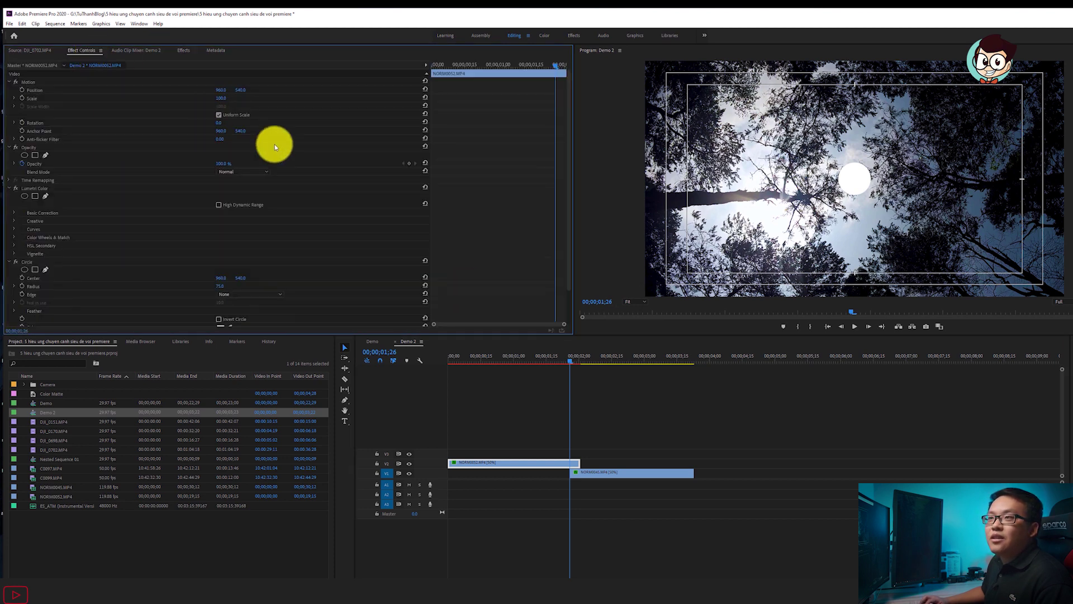
{"action": "left_click_drag", "start_coordinate": [568, 121], "coordinate": [568, 151]}
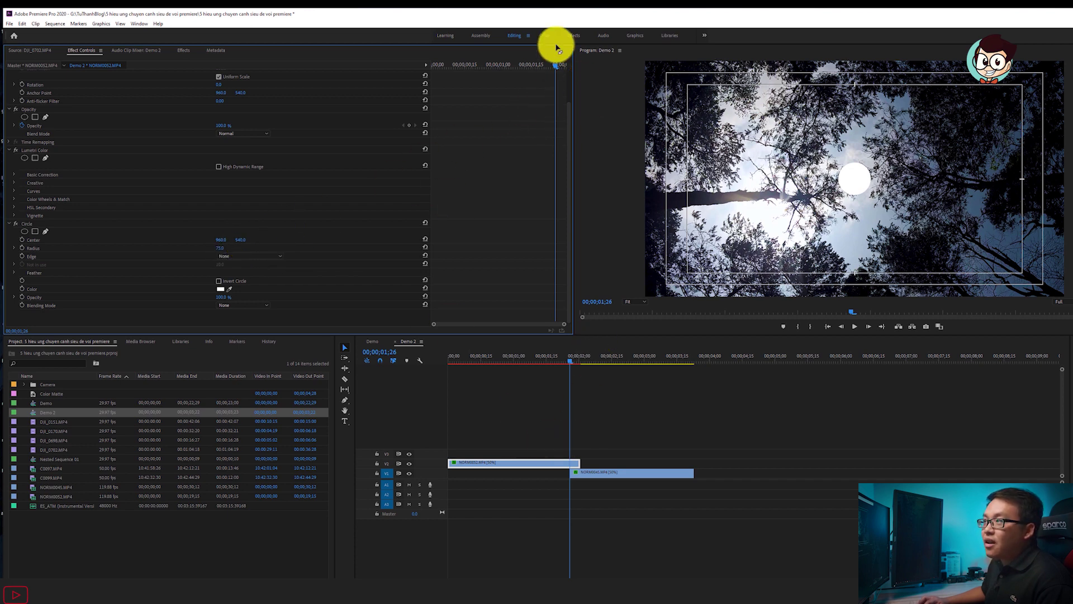
{"action": "left_click", "coordinate": [605, 440]}
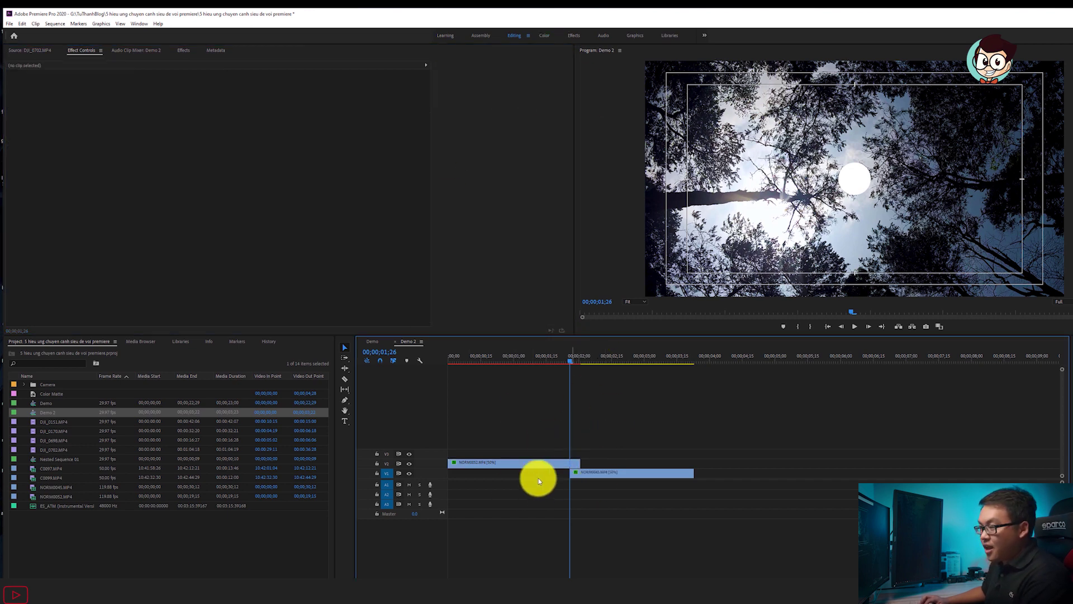
{"action": "left_click", "coordinate": [578, 476]}
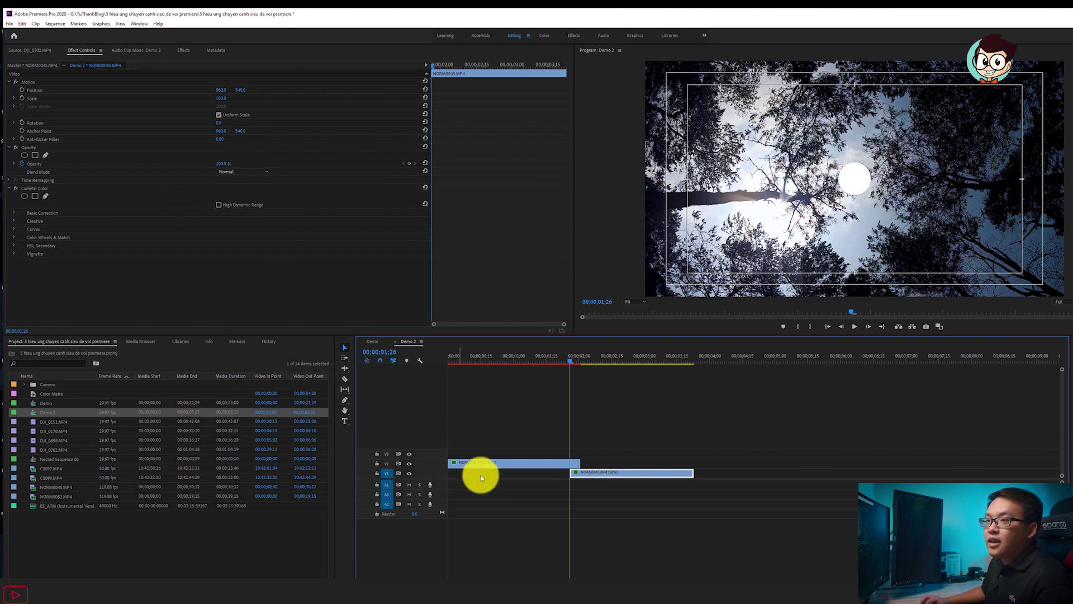
{"action": "left_click", "coordinate": [507, 466]}
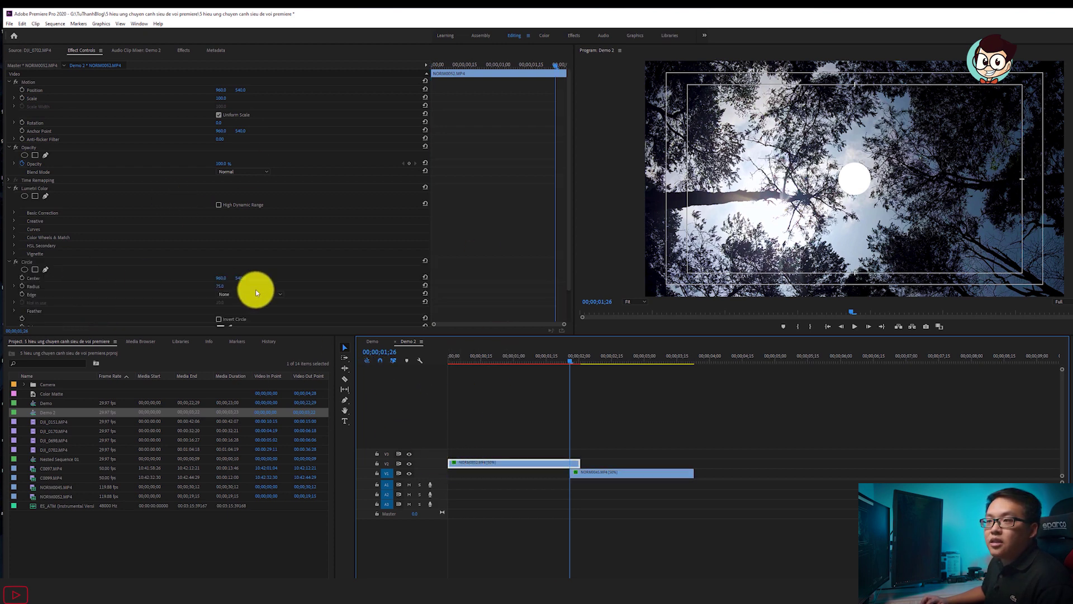
{"action": "scroll", "coordinate": [533, 184], "scroll_direction": "down", "scroll_amount": 2}
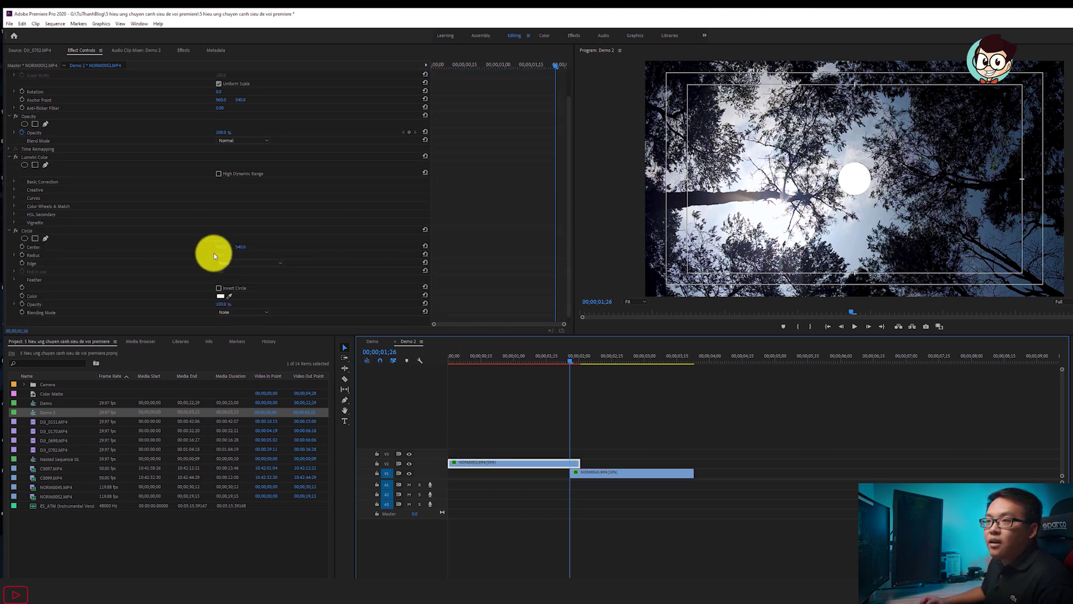
{"action": "left_click", "coordinate": [22, 256]}
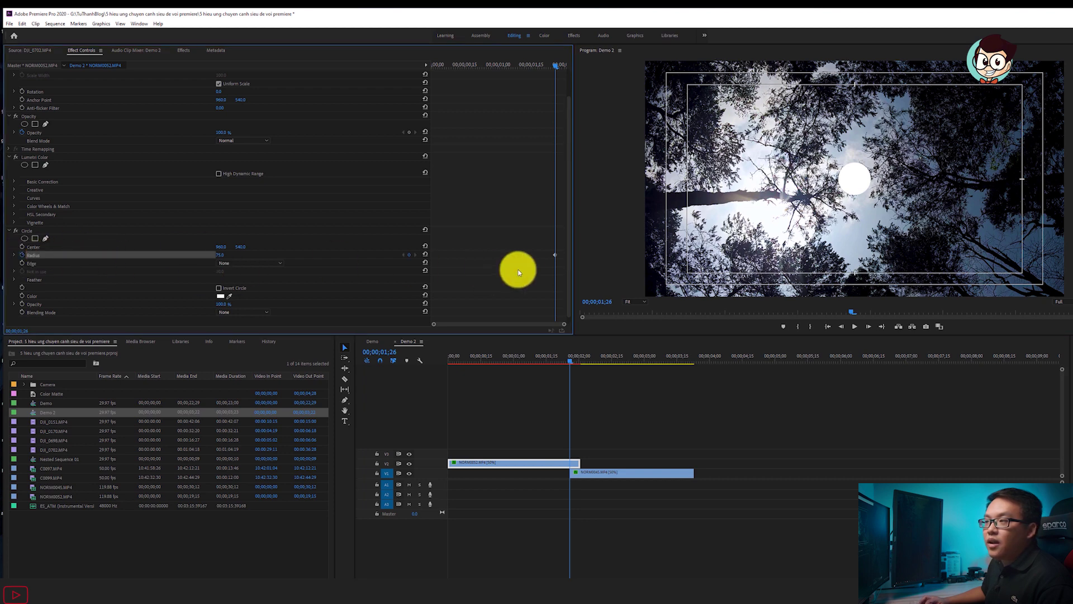
{"action": "left_click", "coordinate": [221, 255]}
{"action": "type", "text": "0"}
{"action": "key", "text": "Return"}
Add a second Circle Radius keyframe with a radius of about 439 at 00;00;02;01, five frames after the first.
{"action": "key", "text": "Right"}
{"action": "key", "text": "Right"}
{"action": "key", "text": "Right"}
{"action": "key", "text": "Right"}
{"action": "key", "text": "Right"}
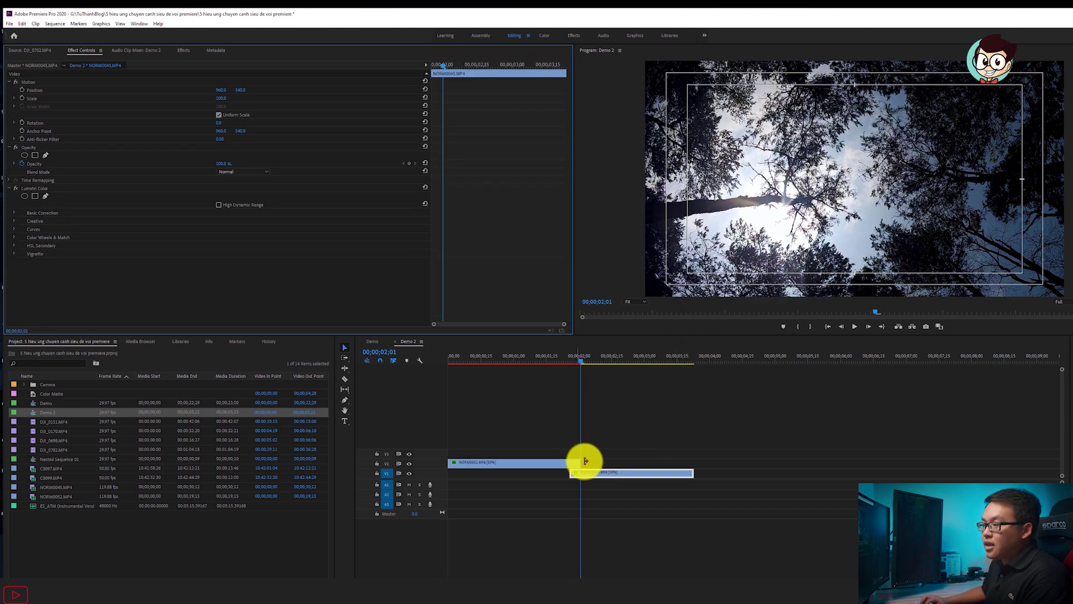
{"action": "left_click_drag", "start_coordinate": [565, 466], "coordinate": [580, 464]}
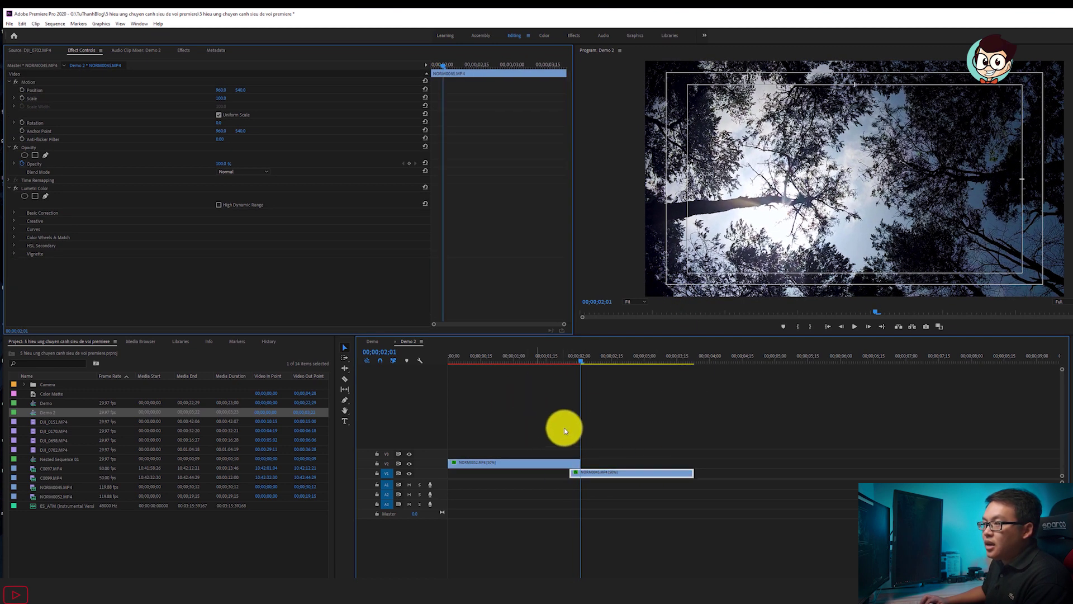
{"action": "left_click", "coordinate": [508, 462]}
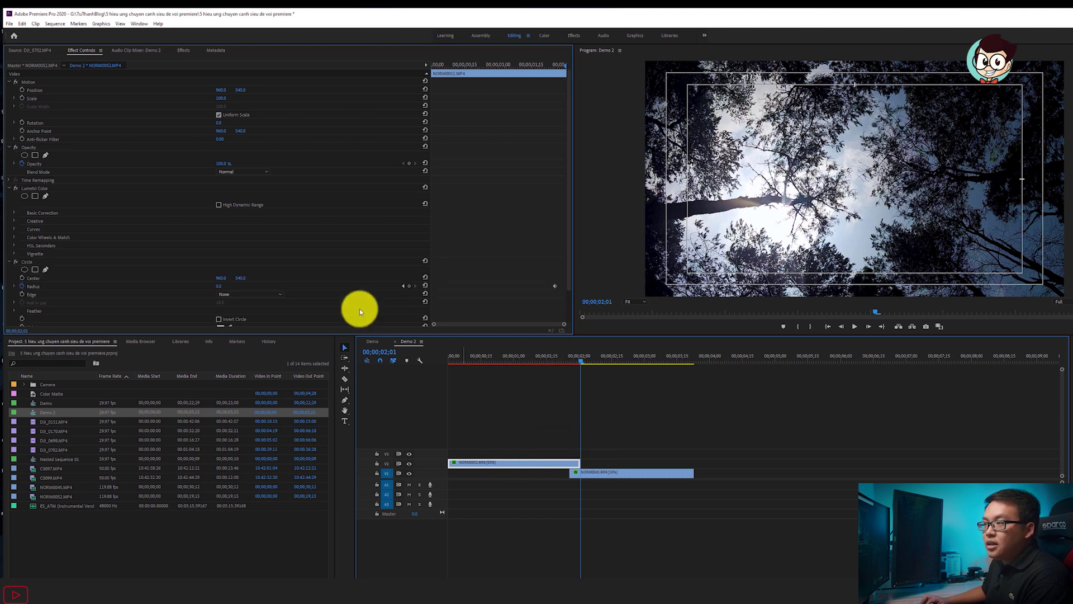
{"action": "scroll", "coordinate": [456, 239], "scroll_direction": "down", "scroll_amount": 3}
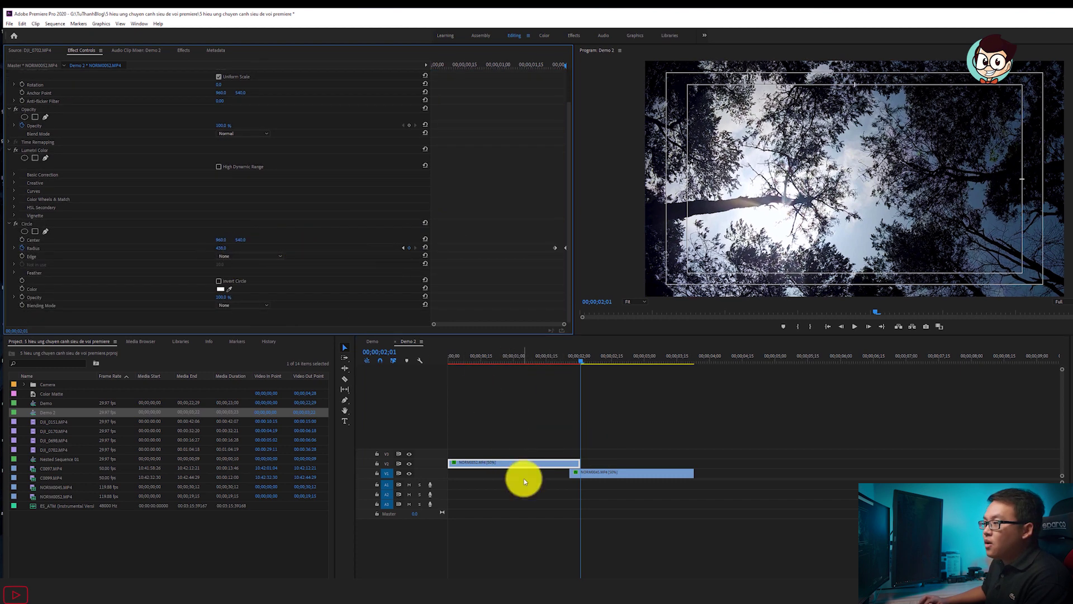
Shift the last Radius keyframe to 00;00;02;00 and increase its radius to 1252 so the circle fills the frame.
{"action": "left_click", "coordinate": [564, 248]}
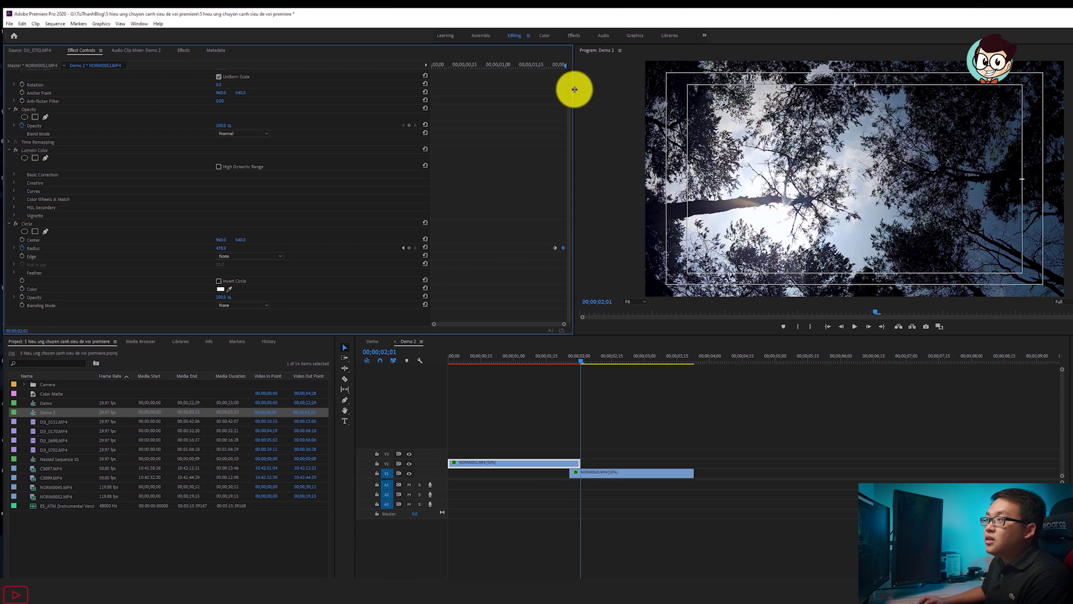
{"action": "left_click", "coordinate": [563, 67]}
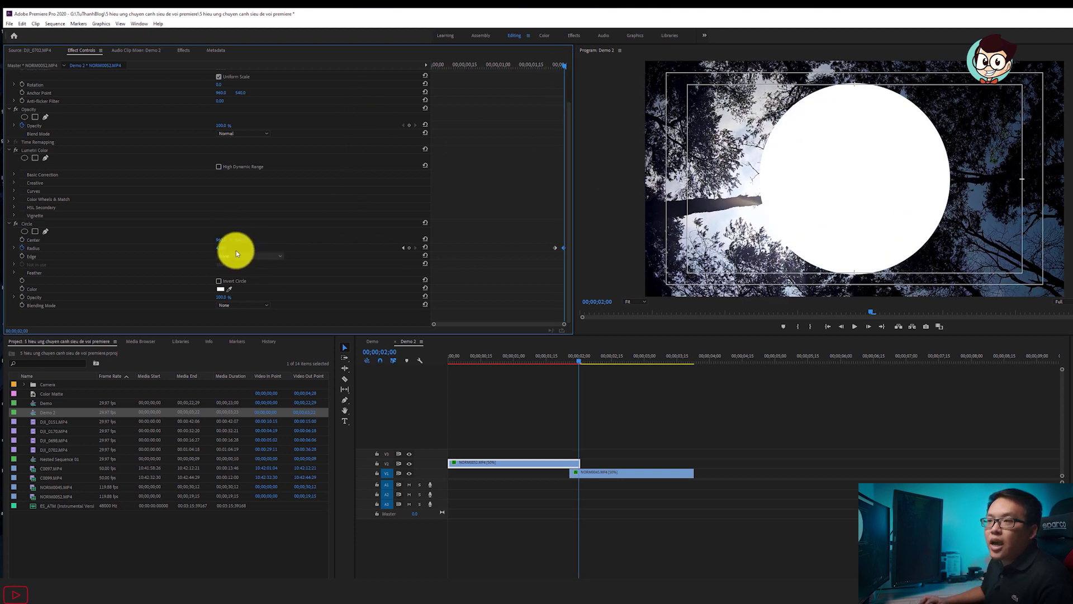
{"action": "left_click_drag", "start_coordinate": [224, 250], "coordinate": [536, 246]}
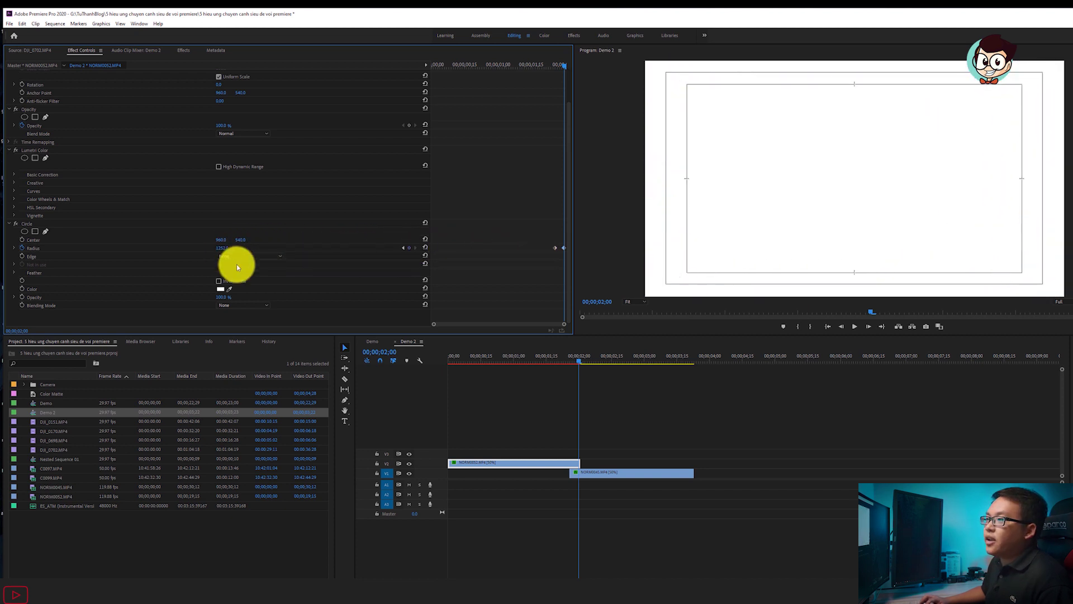
Apply Ease In to the last Circle Radius keyframe and save the project.
{"action": "right_click", "coordinate": [564, 248]}
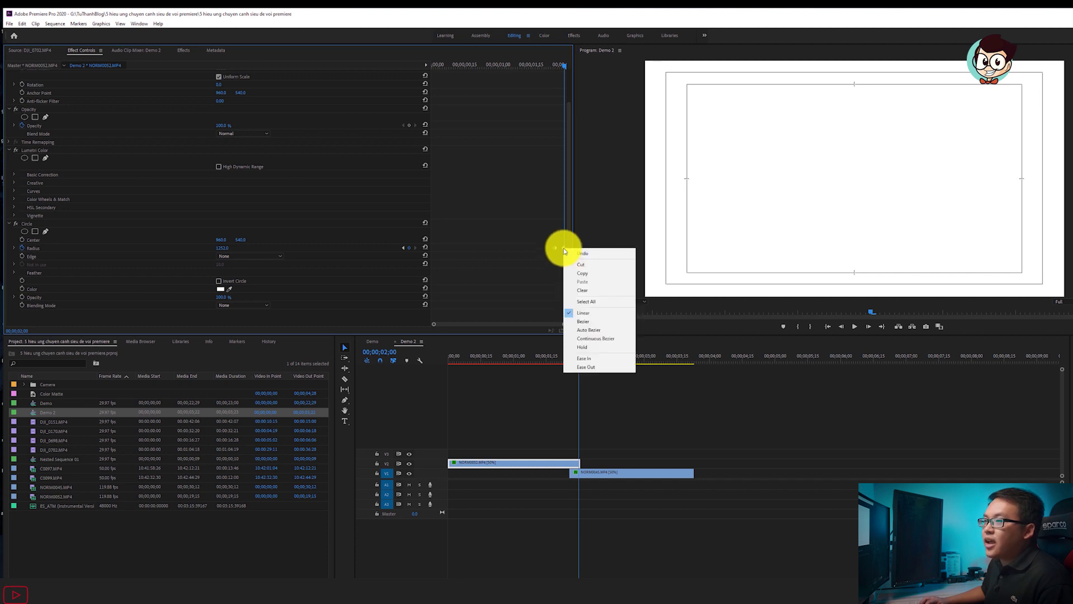
{"action": "left_click", "coordinate": [609, 362]}
{"action": "key", "text": "ctrl+s"}
{"action": "scroll", "coordinate": [564, 247], "scroll_direction": "up", "scroll_amount": 5}
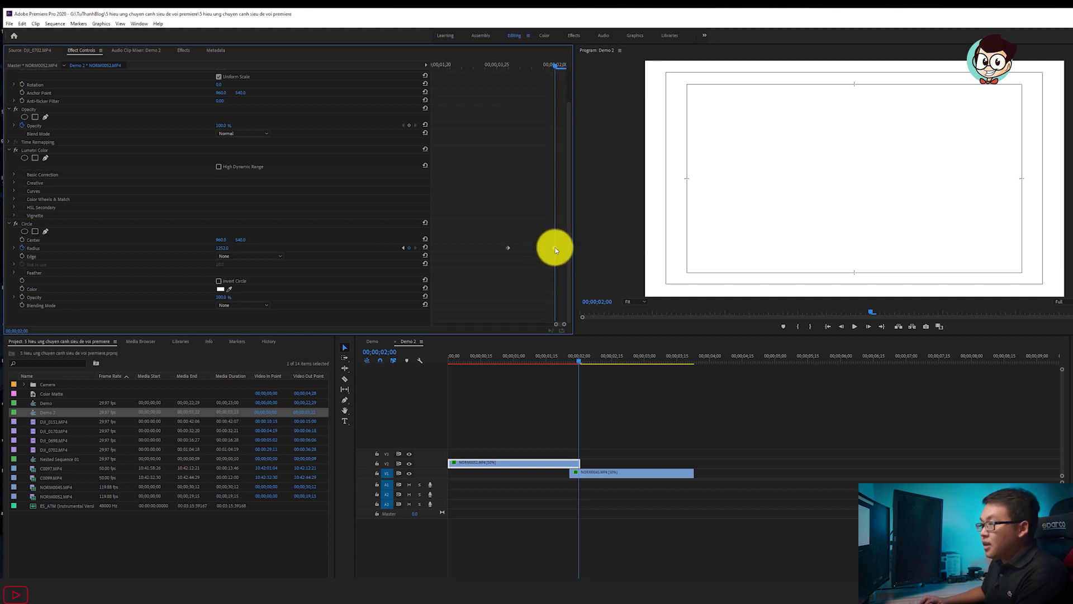
Set the last Circle Radius keyframe's interpolation to Ease In and enable Invert Circle on the first clip.
{"action": "right_click", "coordinate": [556, 247]}
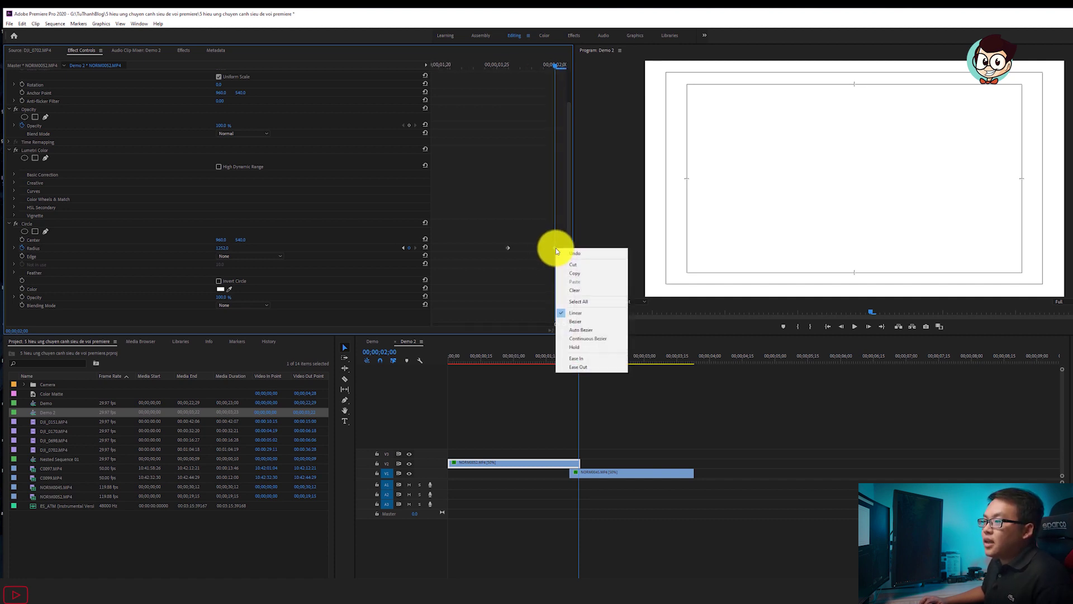
{"action": "left_click", "coordinate": [576, 360]}
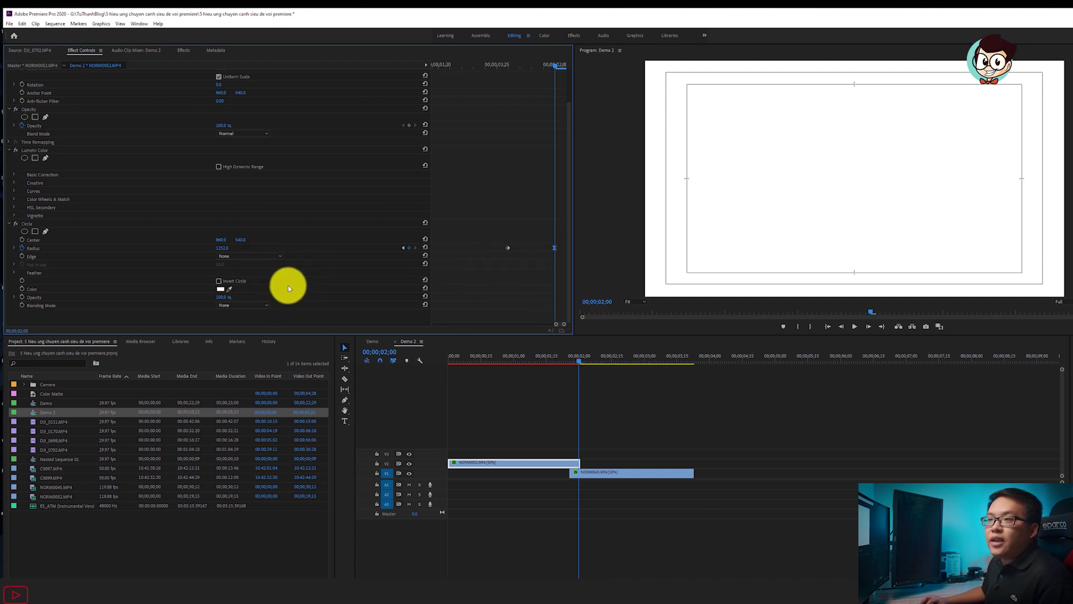
{"action": "left_click", "coordinate": [219, 282]}
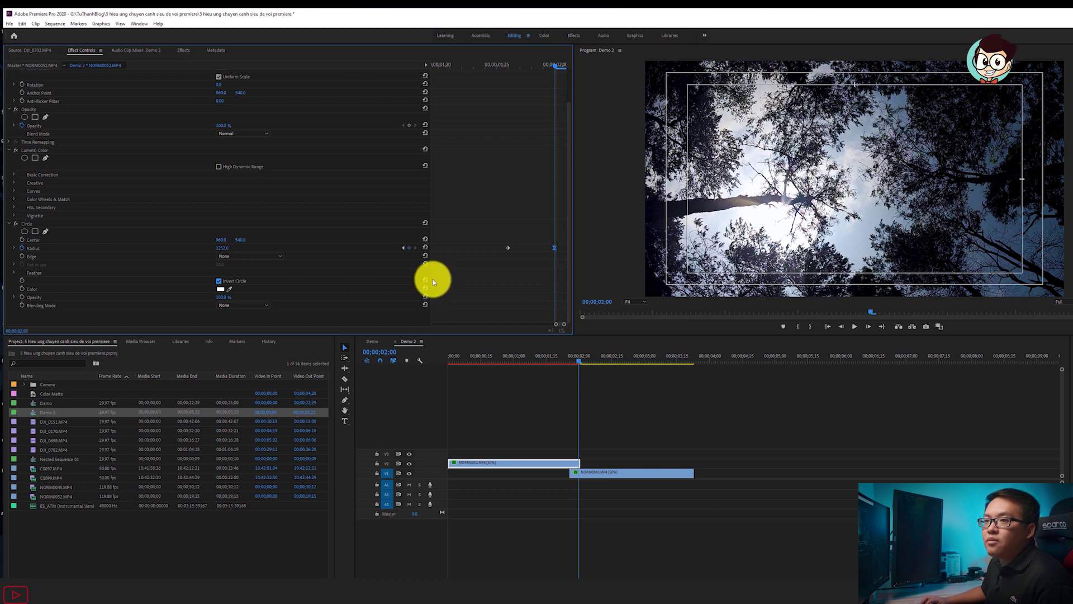
Move the last Circle Radius keyframe to the very end of the first clip and play back the cut.
{"action": "left_click_drag", "start_coordinate": [556, 248], "coordinate": [565, 248]}
{"action": "left_click", "coordinate": [555, 357]}
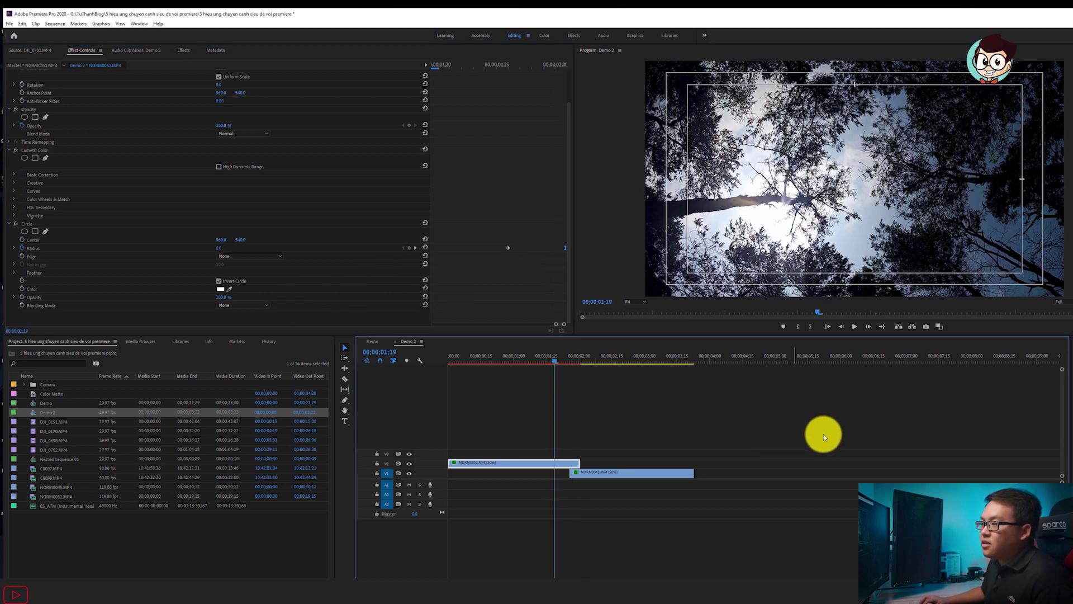
{"action": "key", "text": "space"}
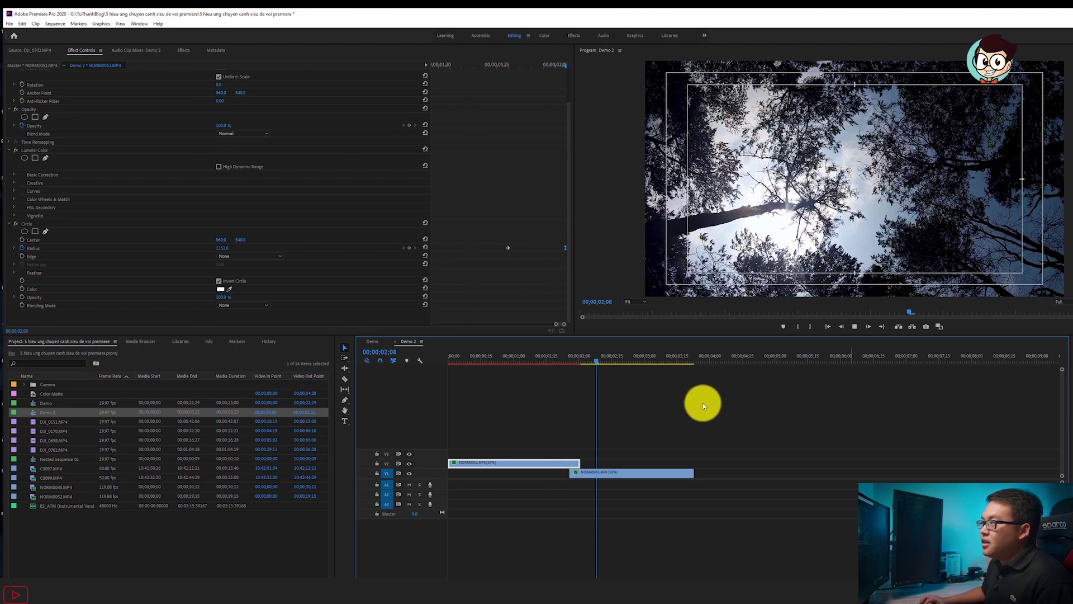
{"action": "left_click", "coordinate": [518, 358]}
{"action": "key", "text": "space"}
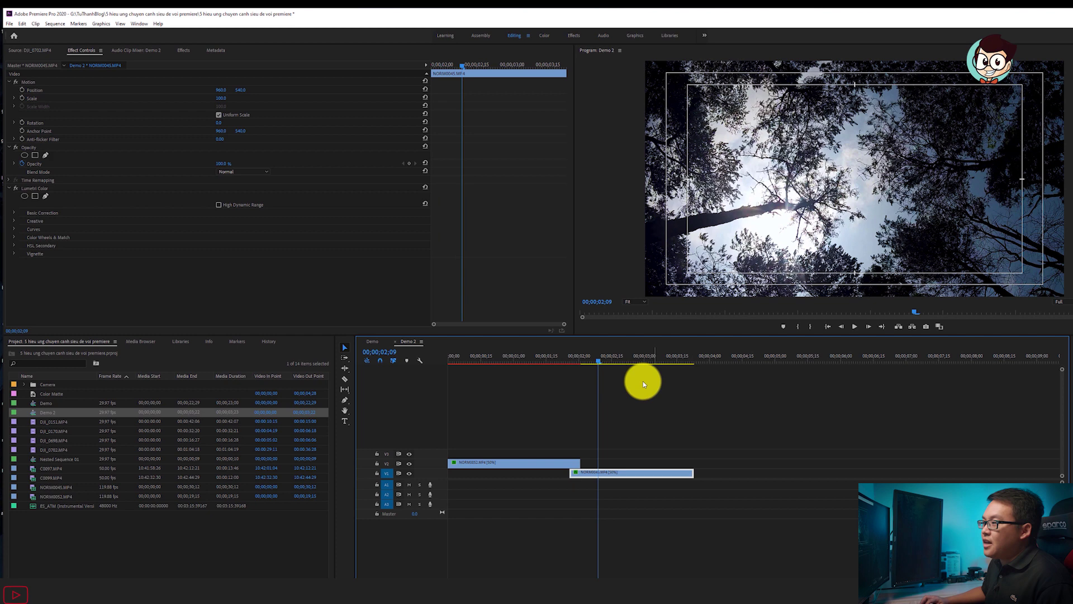
{"action": "key", "text": "space"}
Set the Circle effect's Blending Mode to Stencil Alpha and play back the circle reveal.
{"action": "left_click", "coordinate": [572, 358]}
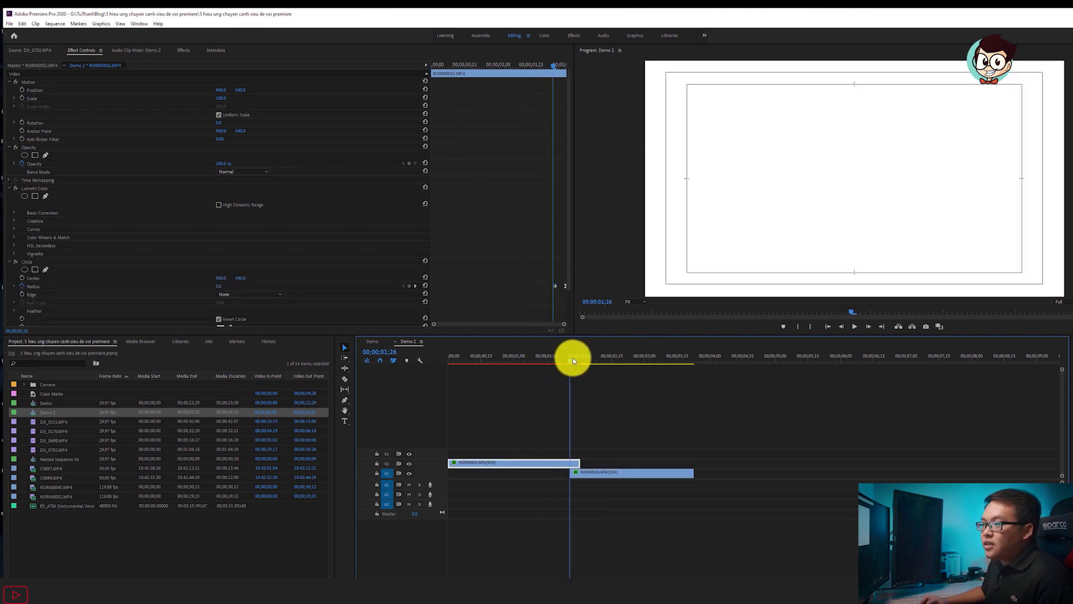
{"action": "left_click", "coordinate": [569, 358]}
{"action": "scroll", "coordinate": [549, 280], "scroll_direction": "down", "scroll_amount": 2}
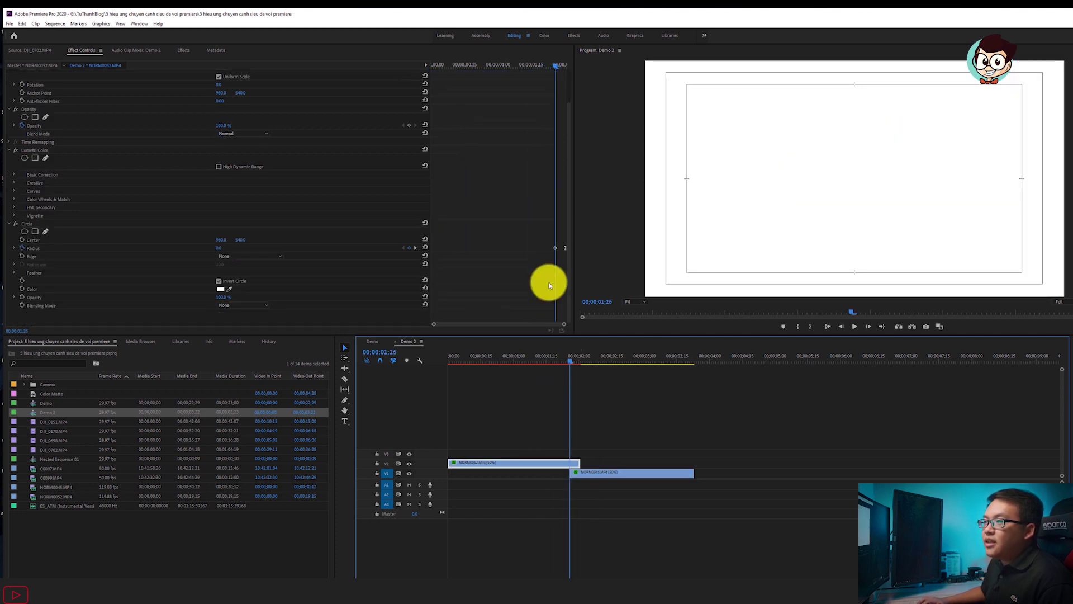
{"action": "left_click", "coordinate": [246, 306]}
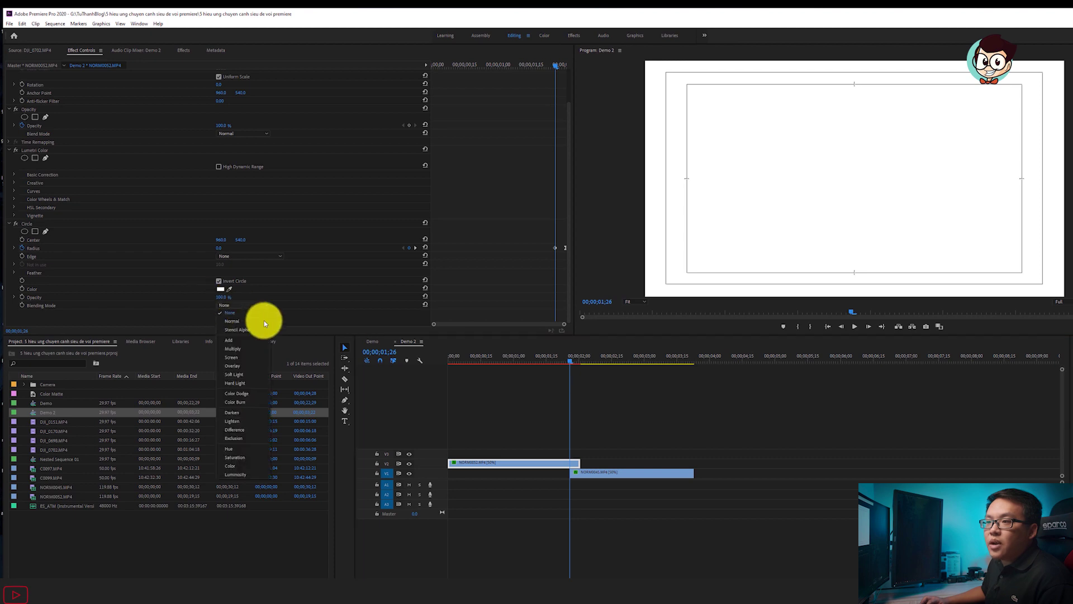
{"action": "left_click", "coordinate": [248, 329]}
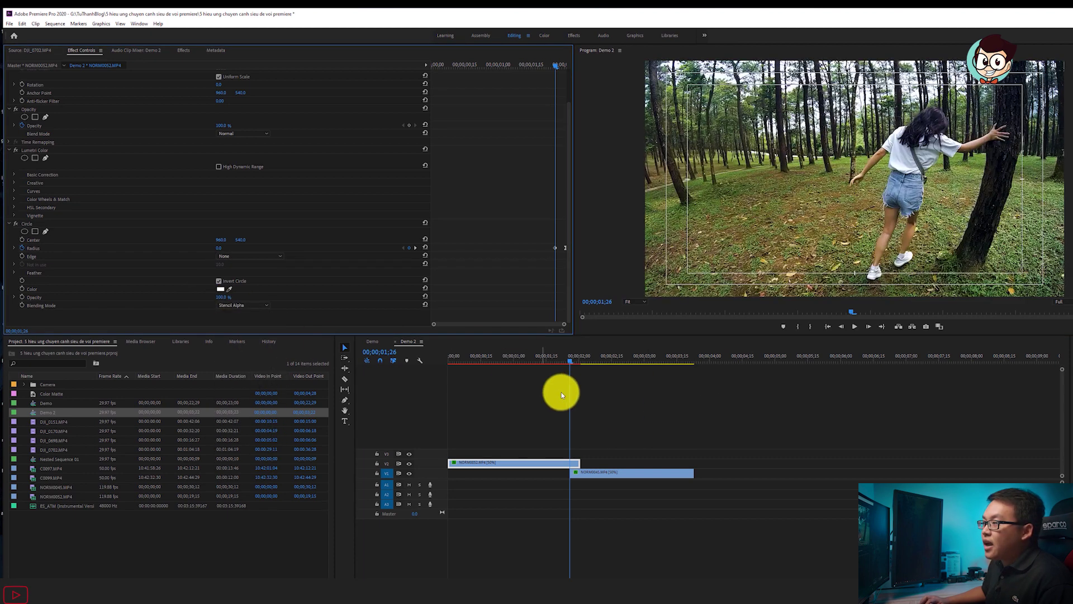
{"action": "left_click", "coordinate": [547, 358]}
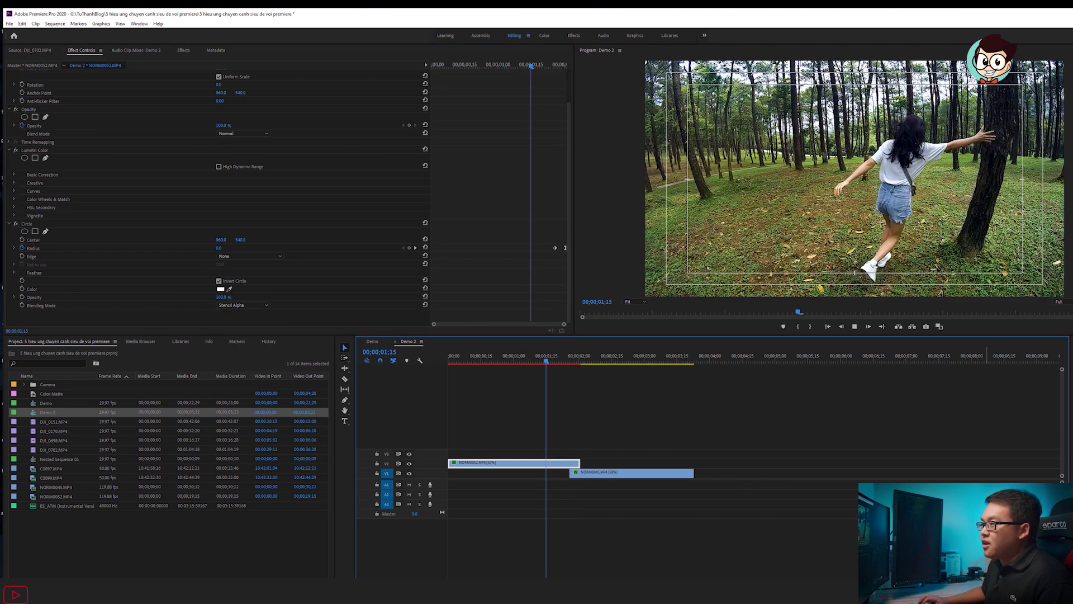
{"action": "left_click", "coordinate": [552, 357]}
{"action": "left_click", "coordinate": [631, 473]}
{"action": "key", "text": "space"}
Find the Gaussian Blur video effect and apply it to the first clip on the upper track.
{"action": "left_click", "coordinate": [570, 357]}
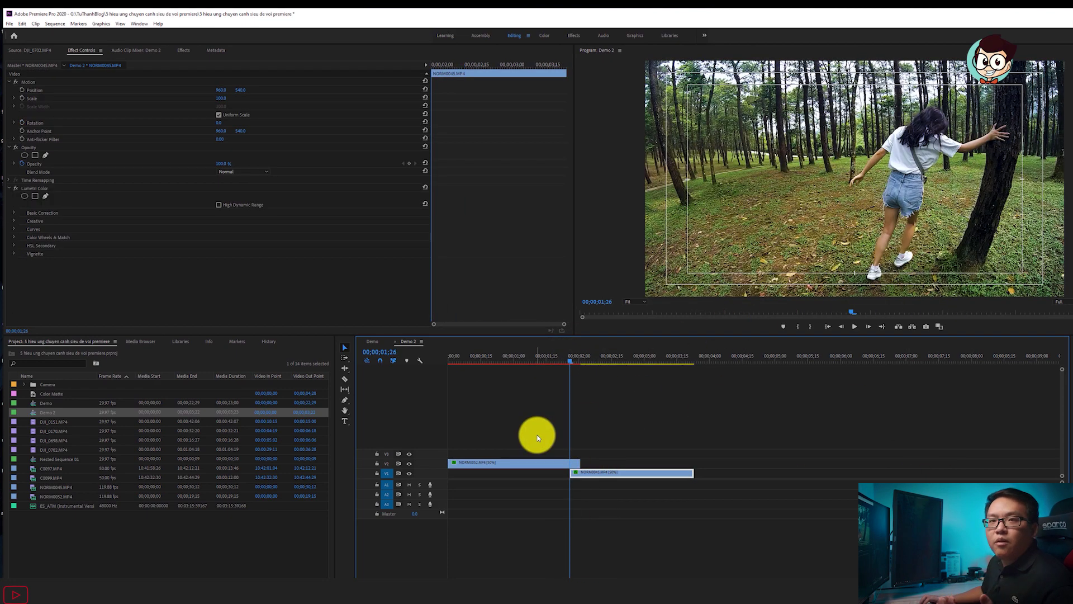
{"action": "left_click", "coordinate": [184, 52]}
{"action": "left_click", "coordinate": [82, 61]}
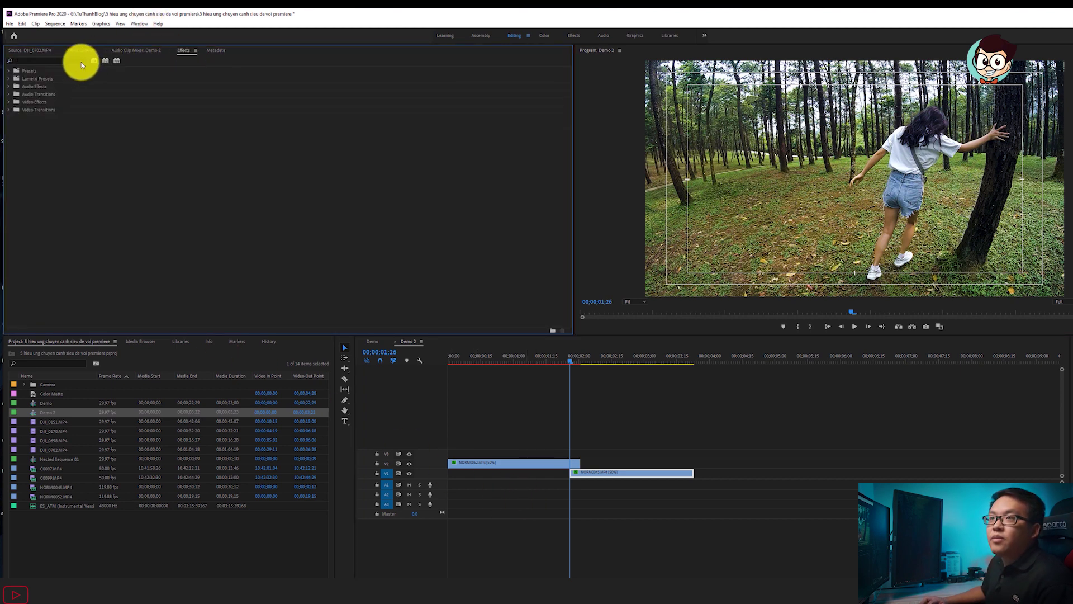
{"action": "left_click", "coordinate": [66, 60]}
{"action": "type", "text": "gau"}
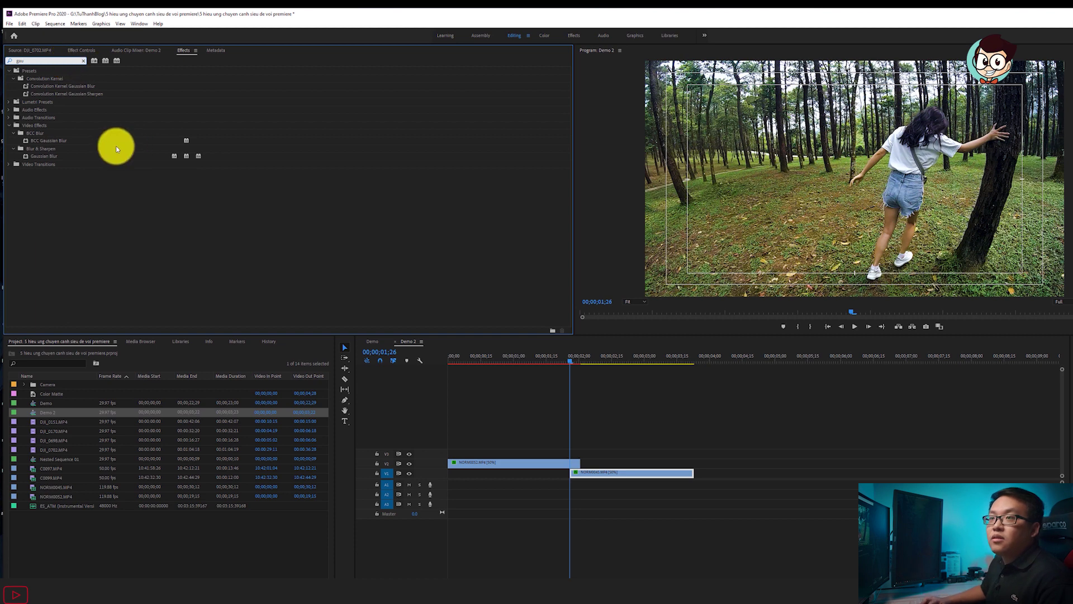
{"action": "left_click_drag", "start_coordinate": [24, 156], "coordinate": [538, 466]}
Enable Gaussian Blur Blurriness keyframing at 00;00;01;26 on the first clip and turn on Repeat Edge Pixels.
{"action": "left_click", "coordinate": [81, 50]}
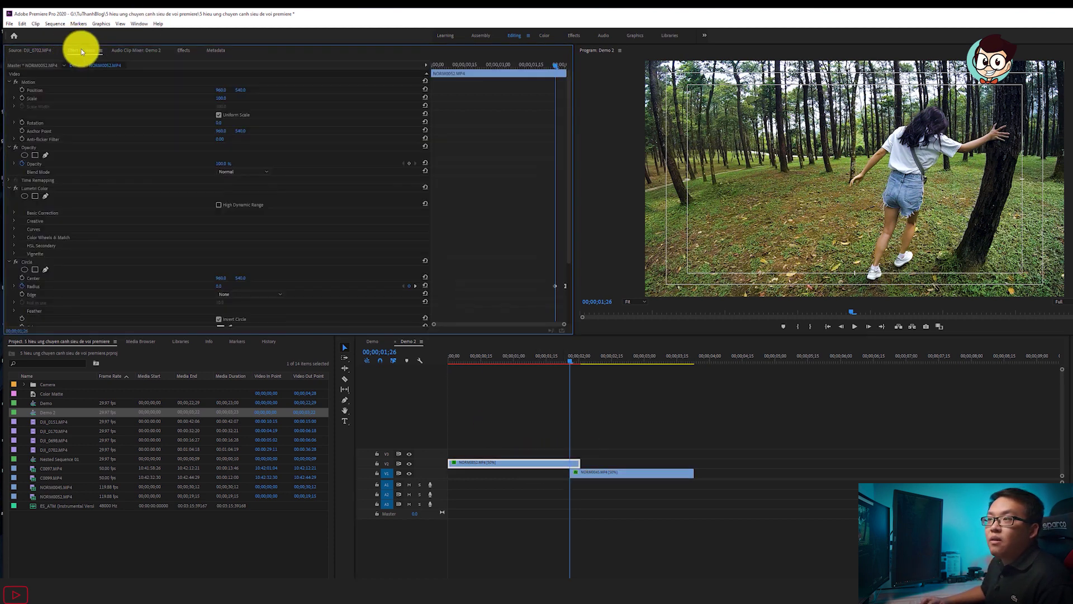
{"action": "left_click_drag", "start_coordinate": [568, 163], "coordinate": [595, 282]}
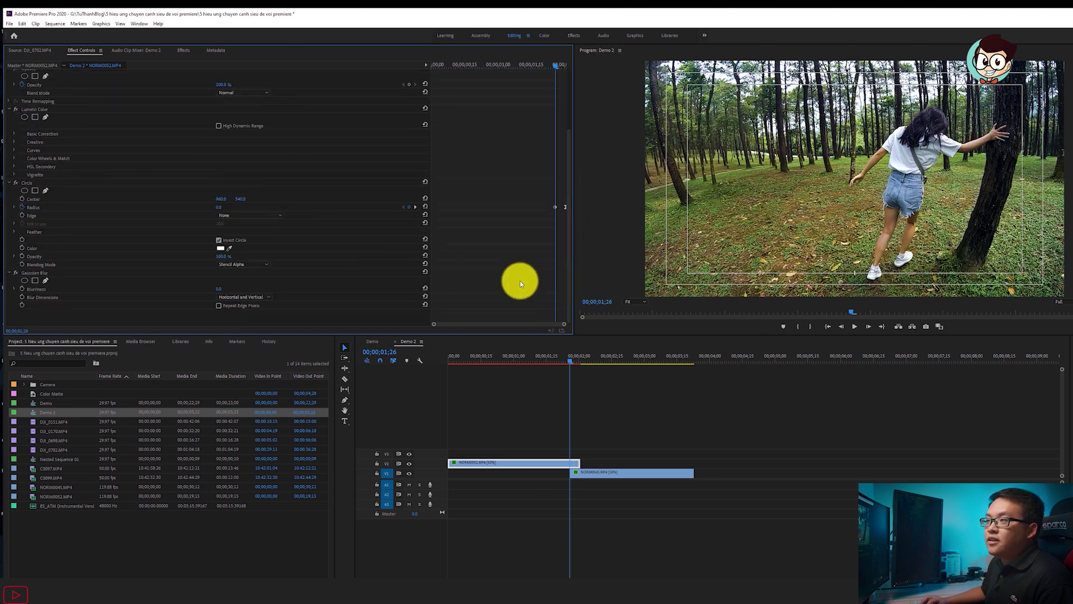
{"action": "left_click", "coordinate": [22, 289]}
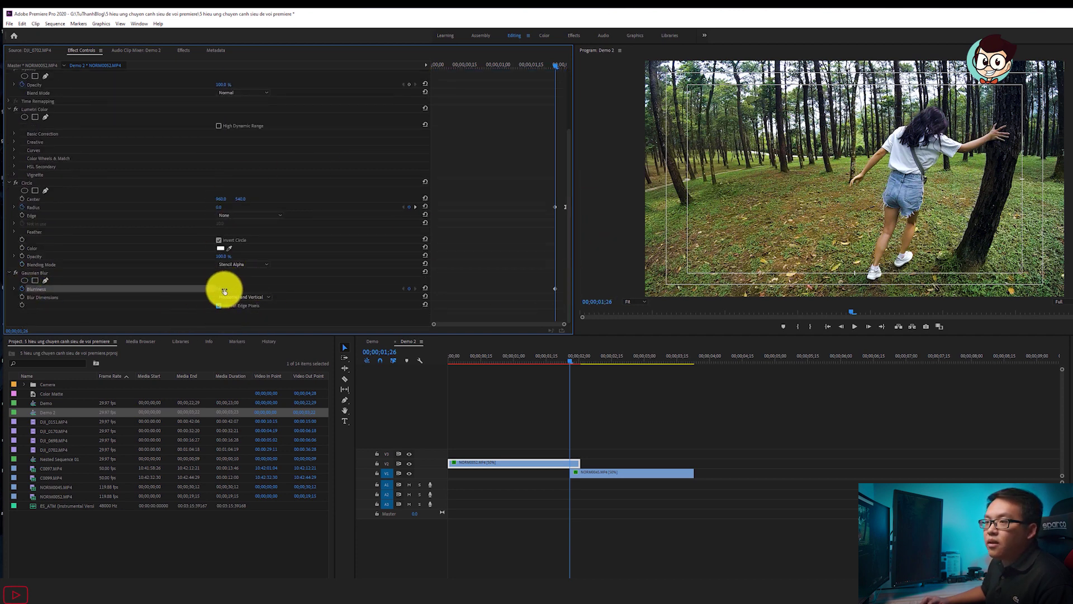
{"action": "left_click", "coordinate": [224, 289]}
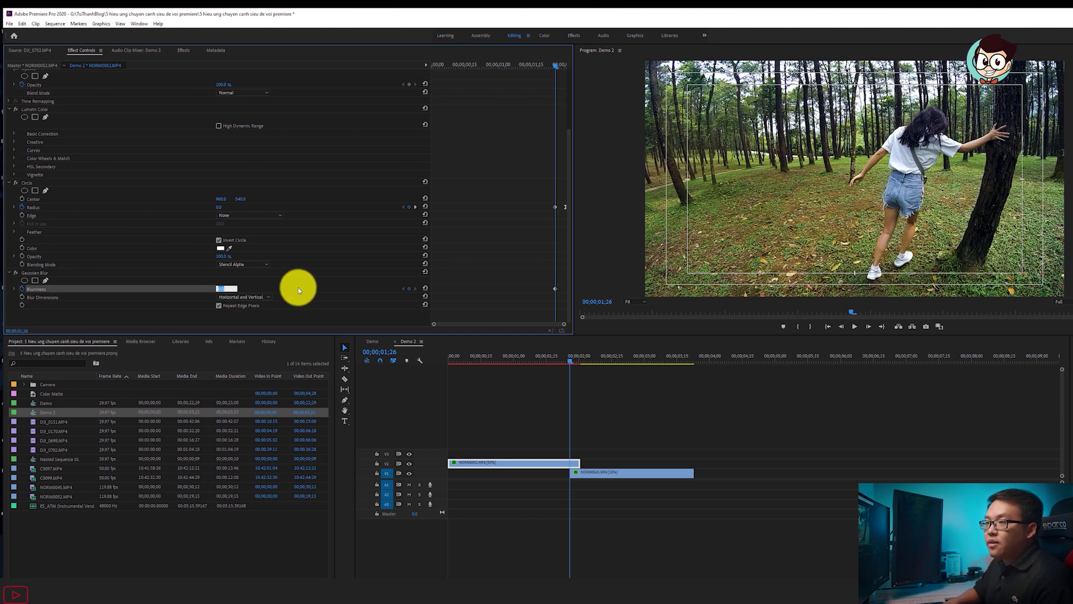
Add a second Gaussian Blur Blurriness keyframe with a stronger blur at 00;00;01;29.
{"action": "left_click_drag", "start_coordinate": [553, 66], "coordinate": [565, 65]}
{"action": "left_click", "coordinate": [549, 463]}
{"action": "key", "text": "equal"}
{"action": "key", "text": "minus"}
{"action": "left_click", "coordinate": [522, 253]}
{"action": "key", "text": "equal"}
{"action": "left_click", "coordinate": [565, 65]}
{"action": "key", "text": "equal"}
{"action": "scroll", "coordinate": [561, 249], "scroll_direction": "down", "scroll_amount": 1}
{"action": "scroll", "coordinate": [561, 248], "scroll_direction": "down", "scroll_amount": 2}
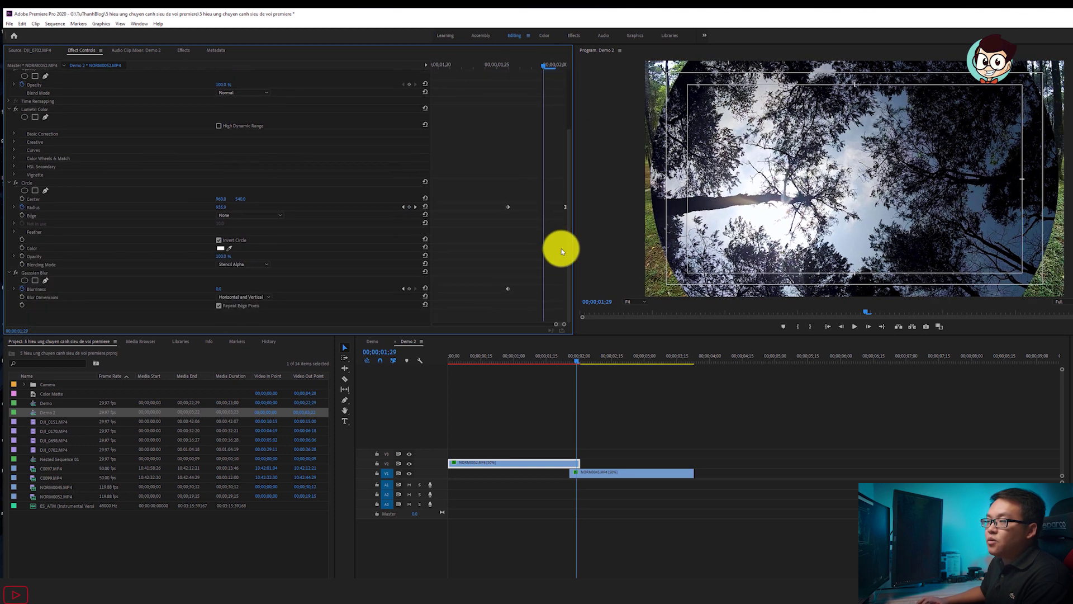
{"action": "left_click", "coordinate": [218, 288]}
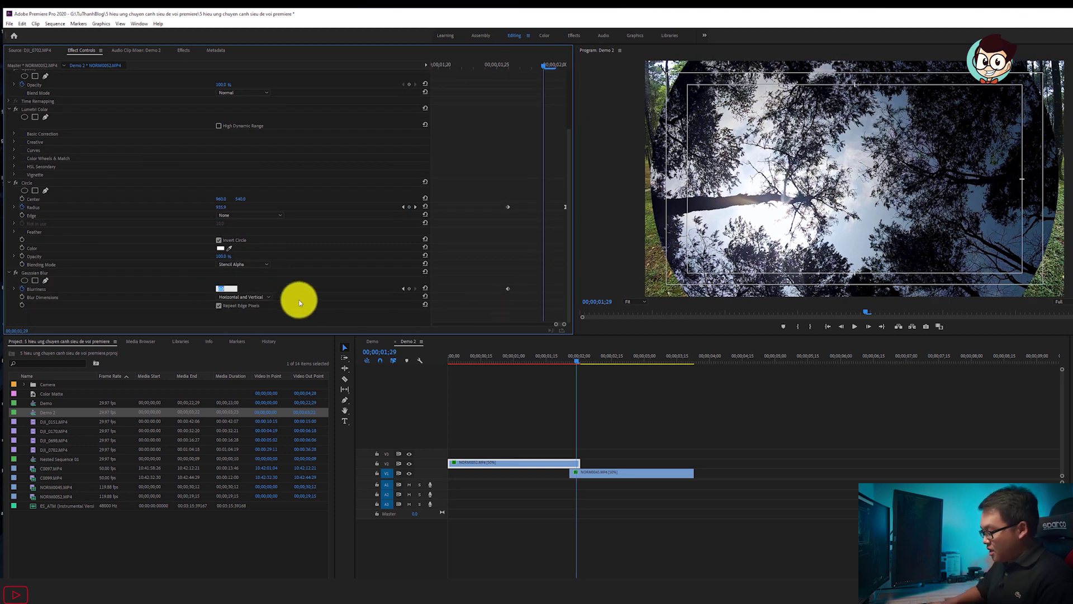
{"action": "key", "text": "Return"}
Move the last Blurriness keyframe to the clip's end with Ease In applied, and preview the blurred circle transition.
{"action": "left_click_drag", "start_coordinate": [546, 289], "coordinate": [565, 290]}
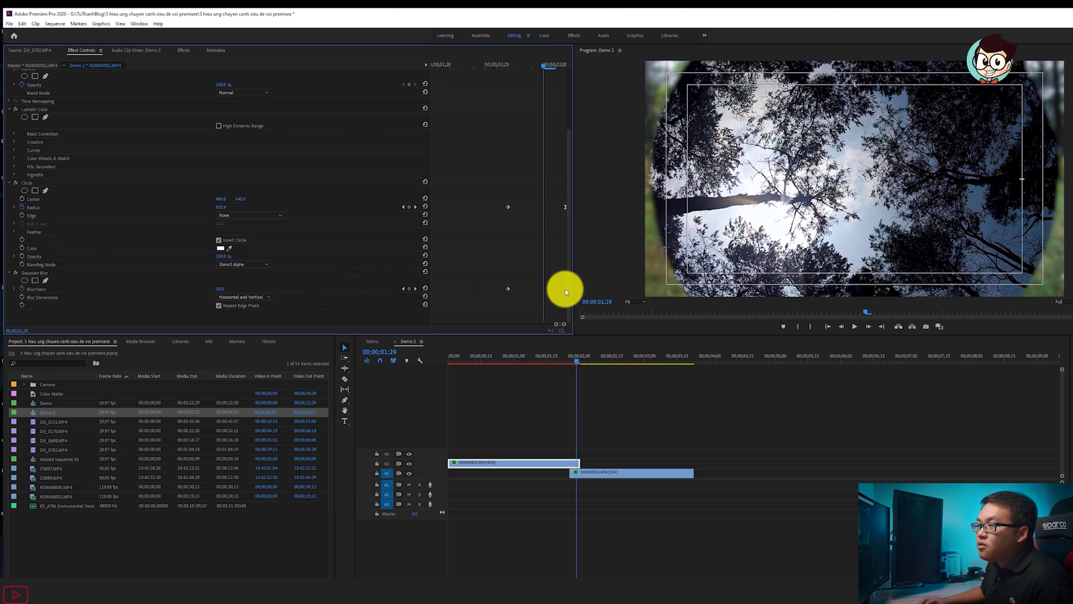
{"action": "right_click", "coordinate": [565, 290]}
{"action": "left_click", "coordinate": [603, 398]}
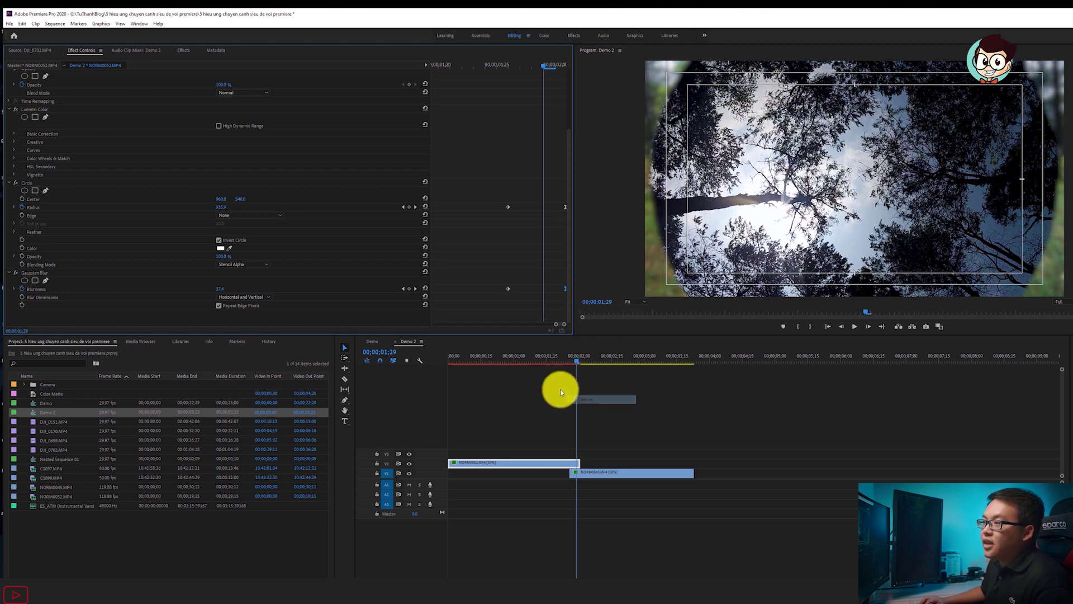
{"action": "left_click", "coordinate": [484, 358]}
{"action": "key", "text": "space"}
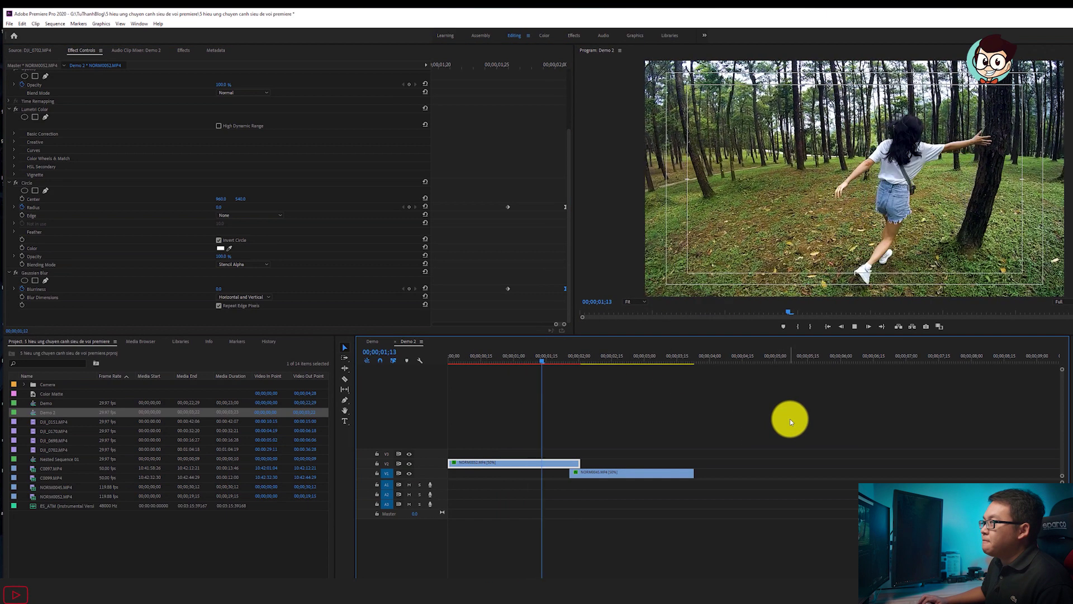
{"action": "left_click", "coordinate": [562, 358]}
{"action": "left_click_drag", "start_coordinate": [561, 358], "coordinate": [596, 360]}
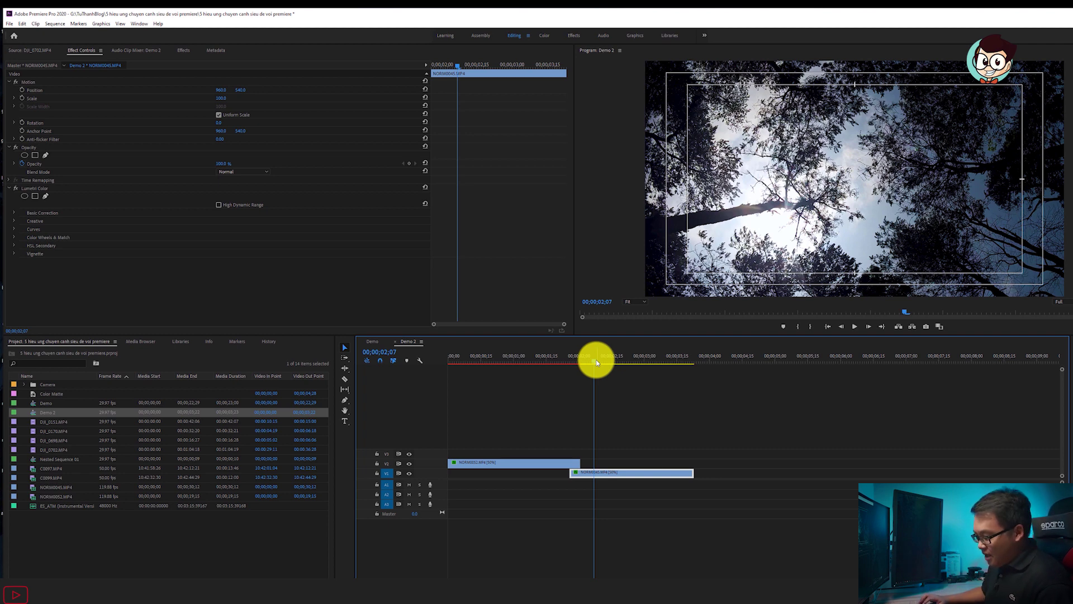
Copy the overlapping C0097.MP4 and C0099.MP4 clips from the Demo sequence and paste them after the existing clips in Demo 2.
{"action": "left_click", "coordinate": [373, 340]}
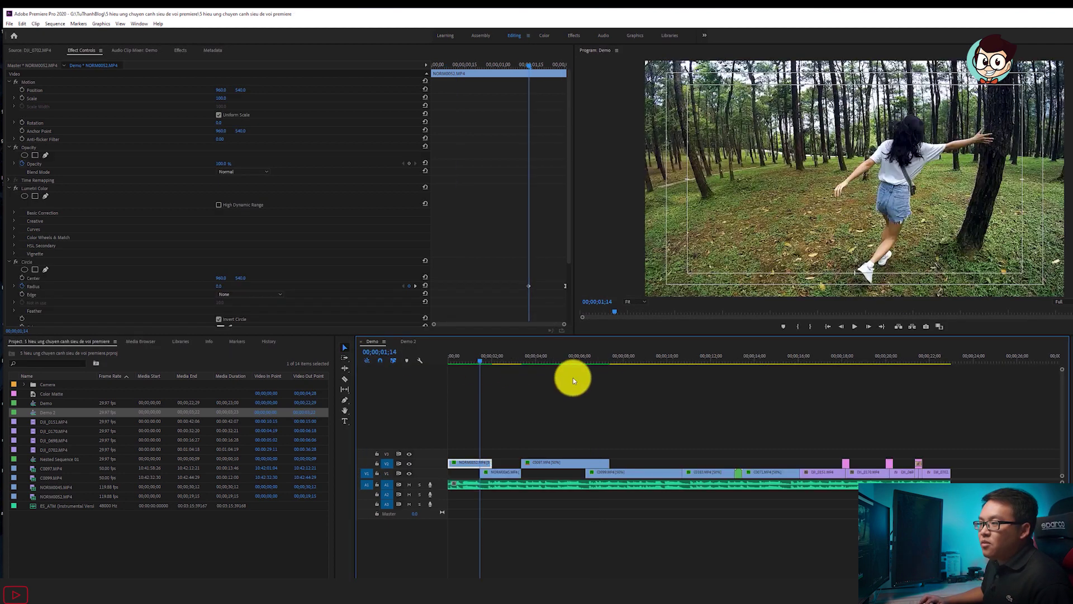
{"action": "left_click_drag", "start_coordinate": [557, 360], "coordinate": [595, 362]}
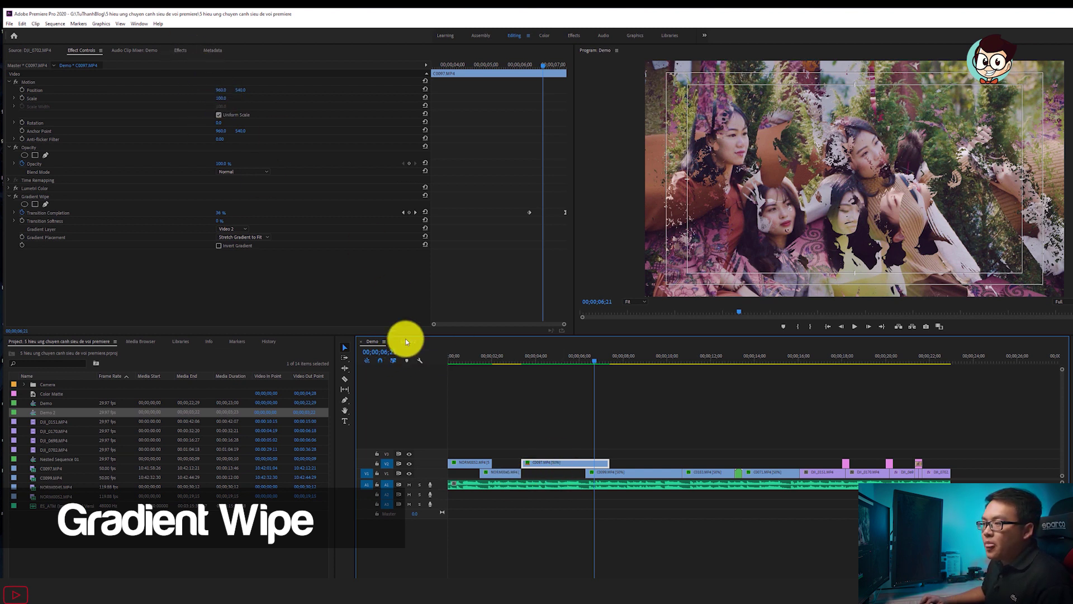
{"action": "left_click_drag", "start_coordinate": [571, 439], "coordinate": [617, 476]}
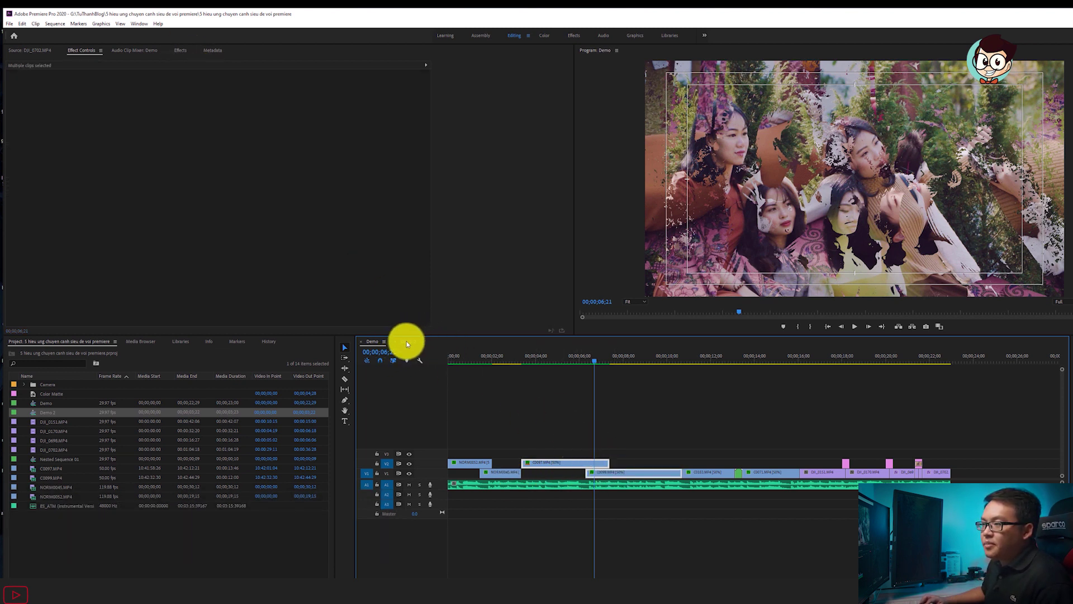
{"action": "left_click", "coordinate": [407, 341]}
{"action": "left_click", "coordinate": [726, 362]}
{"action": "key", "text": "ctrl+v"}
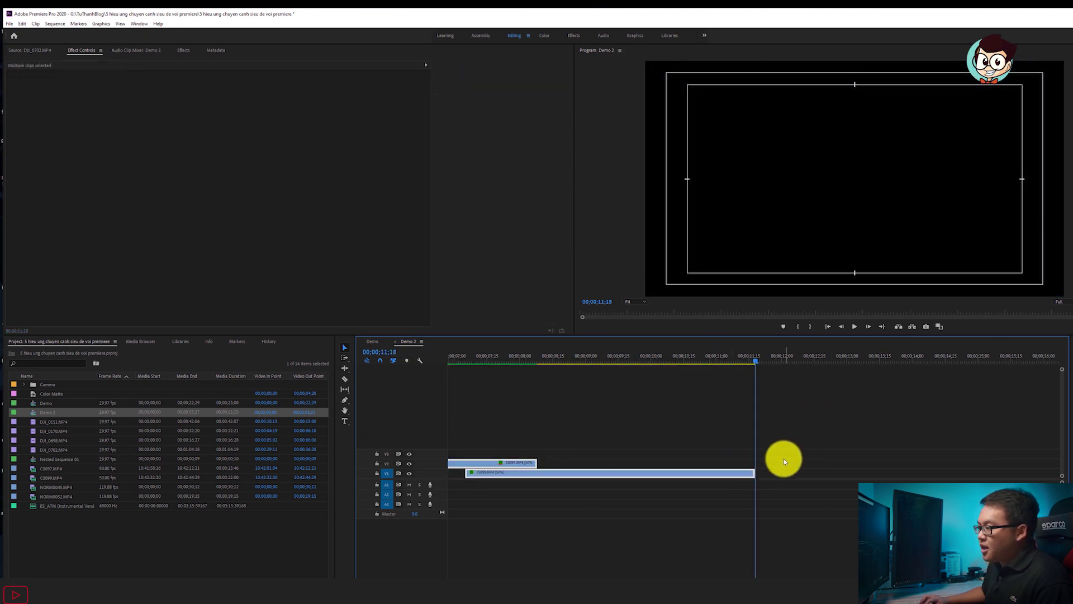
Remove the existing Gradient Wipe effect from the pasted C0097.MP4 clip in Demo 2.
{"action": "key", "text": "minus"}
{"action": "key", "text": "minus"}
{"action": "left_click", "coordinate": [535, 355]}
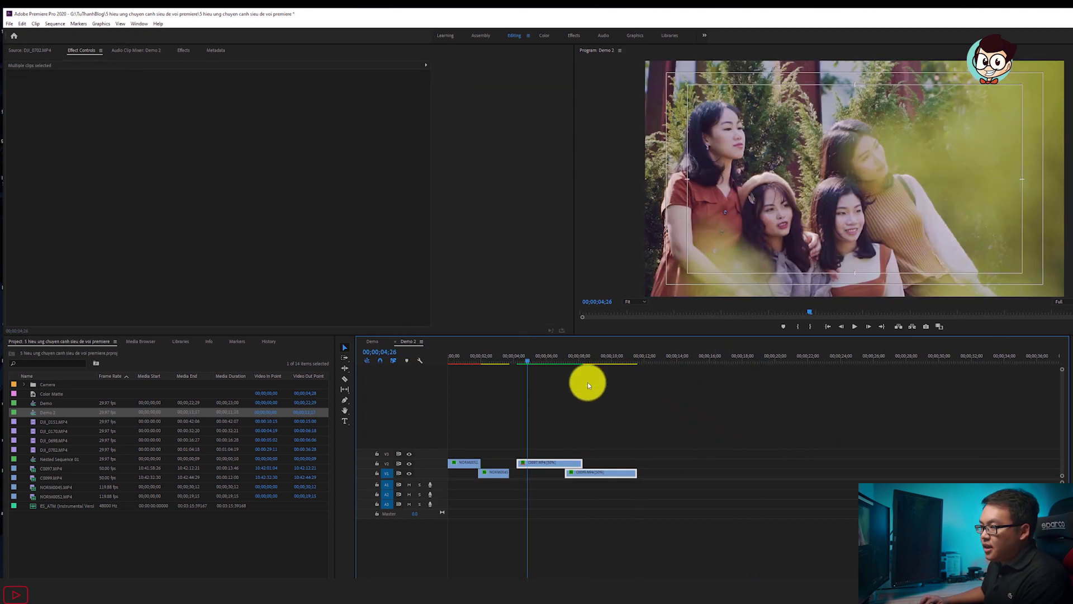
{"action": "key", "text": "equal"}
{"action": "key", "text": "Down"}
{"action": "left_click", "coordinate": [608, 461]}
{"action": "left_click", "coordinate": [39, 197]}
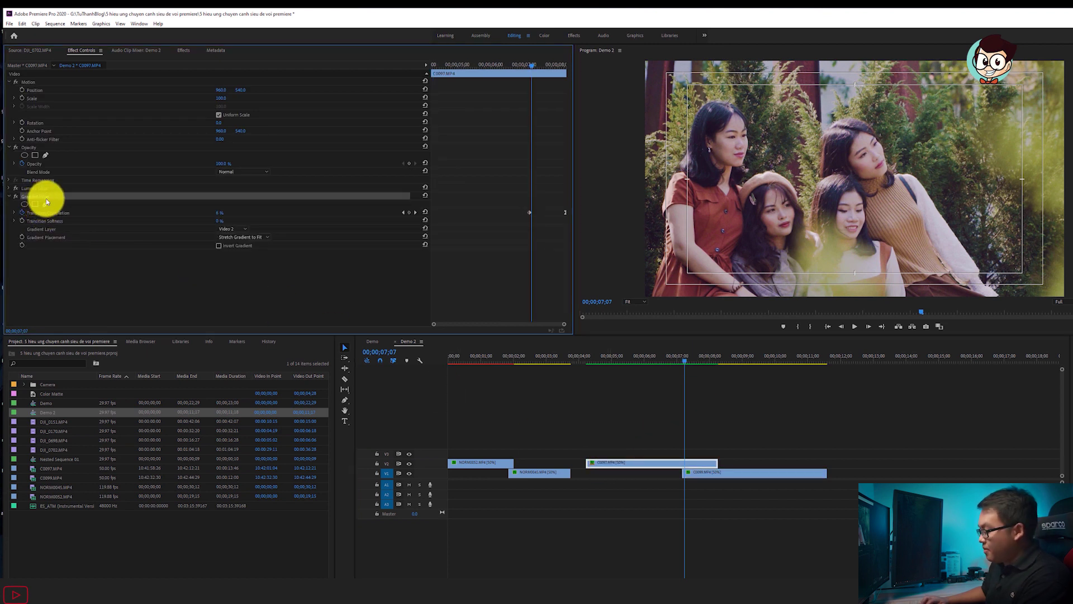
{"action": "key", "text": "Delete"}
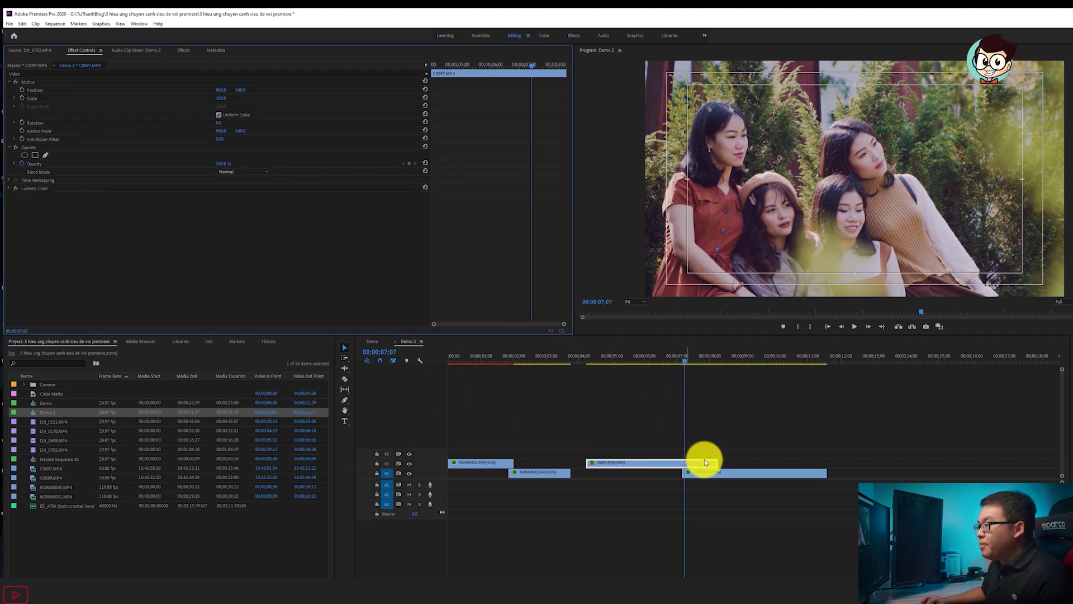
Shift the C0099.MP4 clip to start at 00;00;07;27, so it overlaps the end of C0097.MP4 by ten frames.
{"action": "left_click", "coordinate": [720, 358]}
{"action": "key", "text": "Left"}
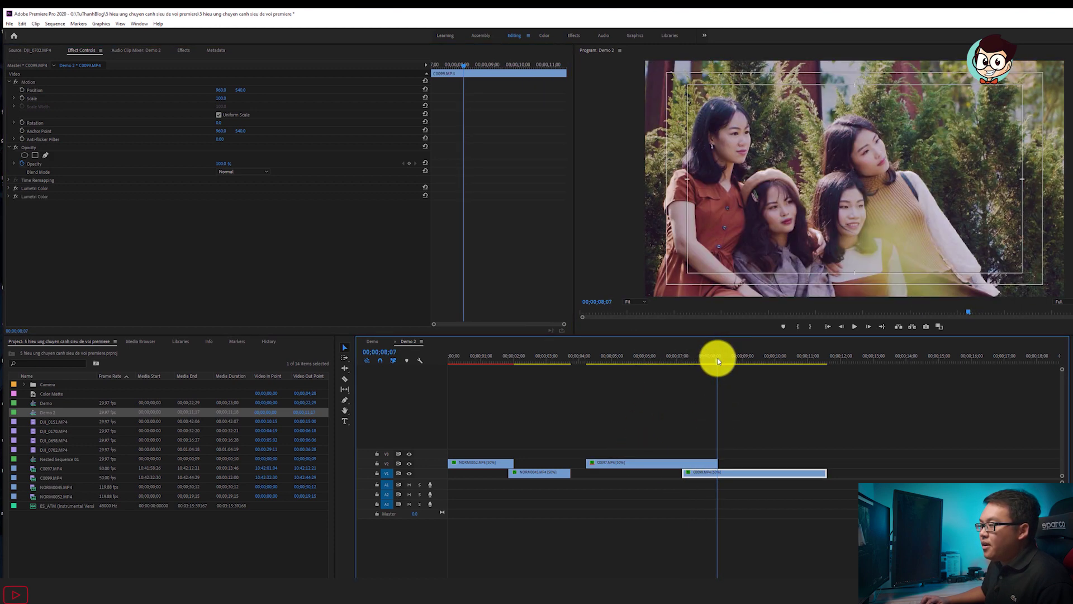
{"action": "key", "text": "Left"}
{"action": "key", "text": "Left"}
{"action": "key", "text": "Left"}
{"action": "key", "text": "Left"}
{"action": "key", "text": "Left"}
{"action": "key", "text": "Left"}
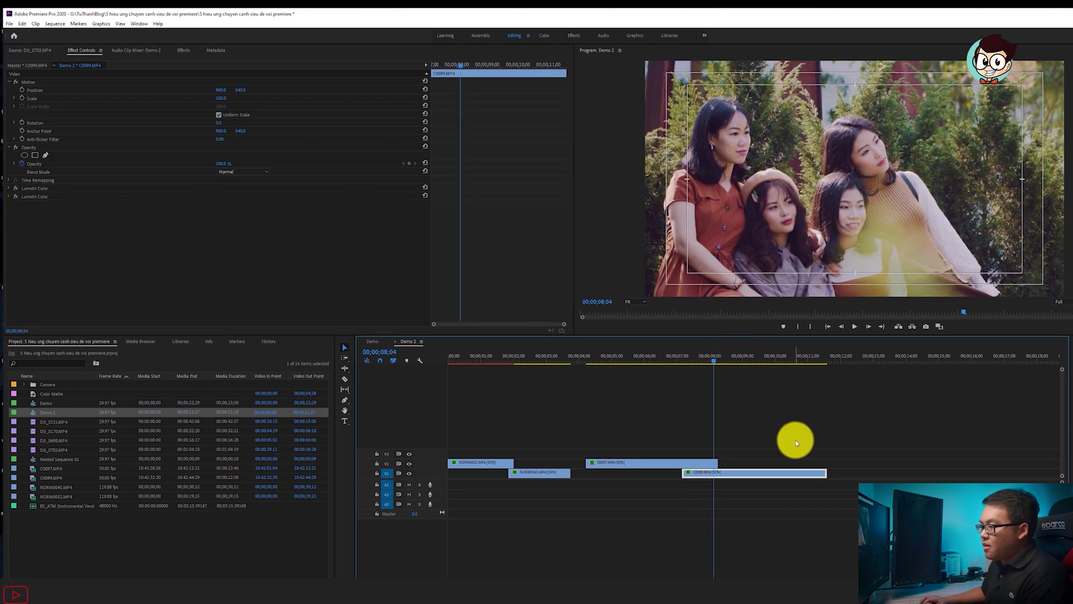
{"action": "key", "text": "Left"}
{"action": "key", "text": "Left"}
{"action": "key", "text": "Left"}
{"action": "key", "text": "Left"}
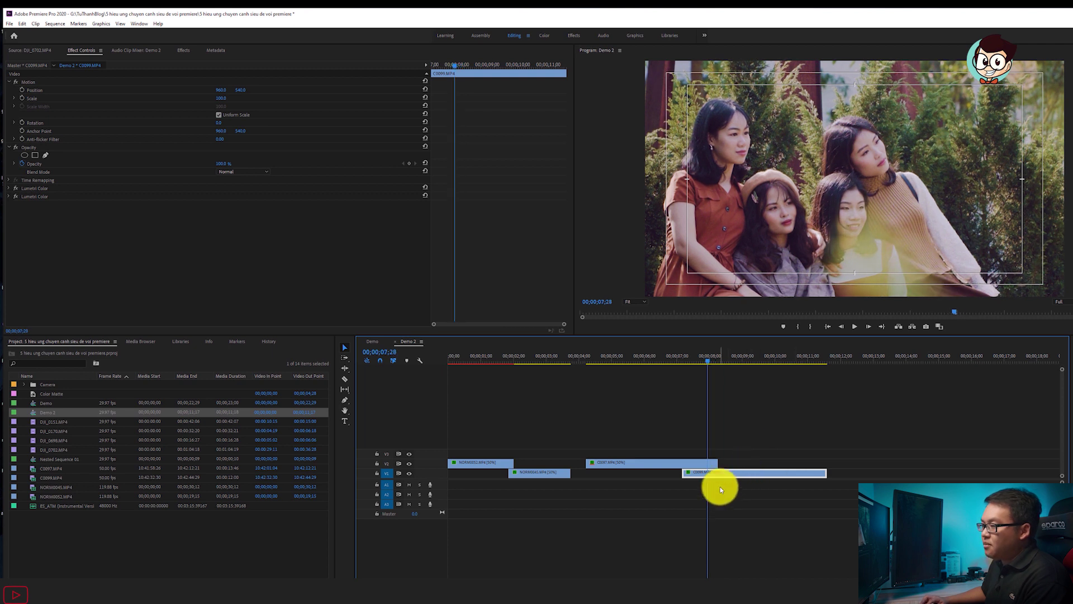
{"action": "left_click_drag", "start_coordinate": [720, 472], "coordinate": [748, 473]}
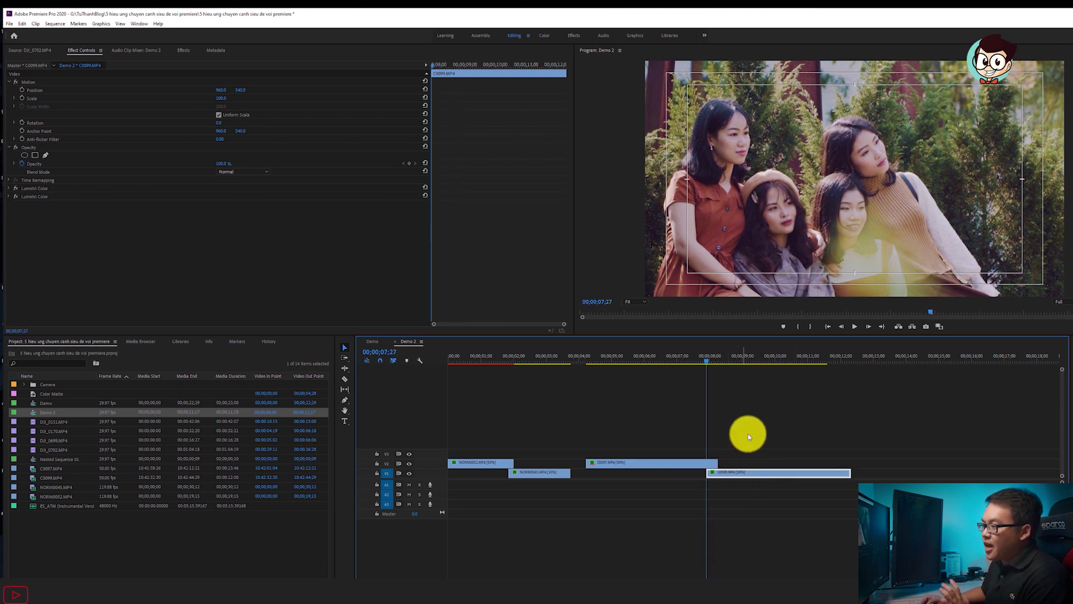
Apply the Gradient Wipe video effect to the C0097.MP4 clip in Demo 2, show its effect settings and save the project.
{"action": "left_click", "coordinate": [748, 433]}
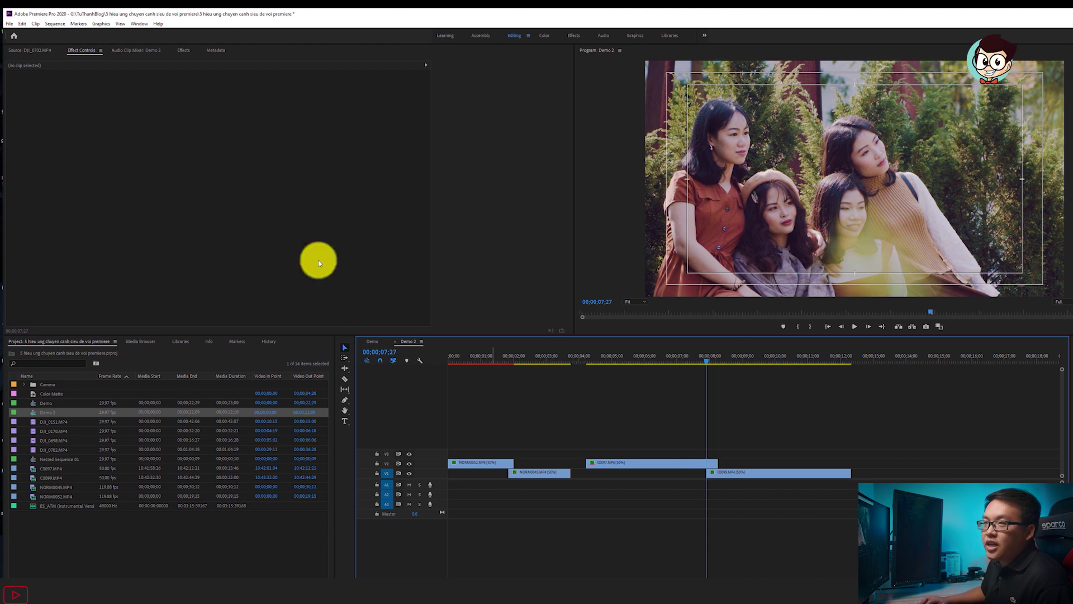
{"action": "left_click", "coordinate": [182, 51]}
{"action": "left_click", "coordinate": [77, 60]}
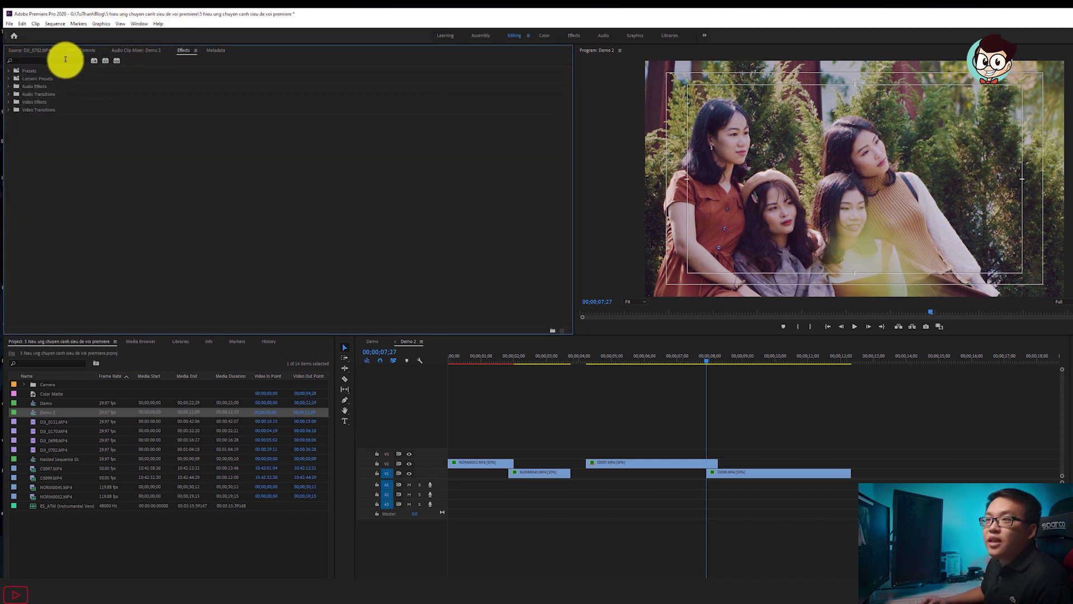
{"action": "type", "text": "gradien wipe"}
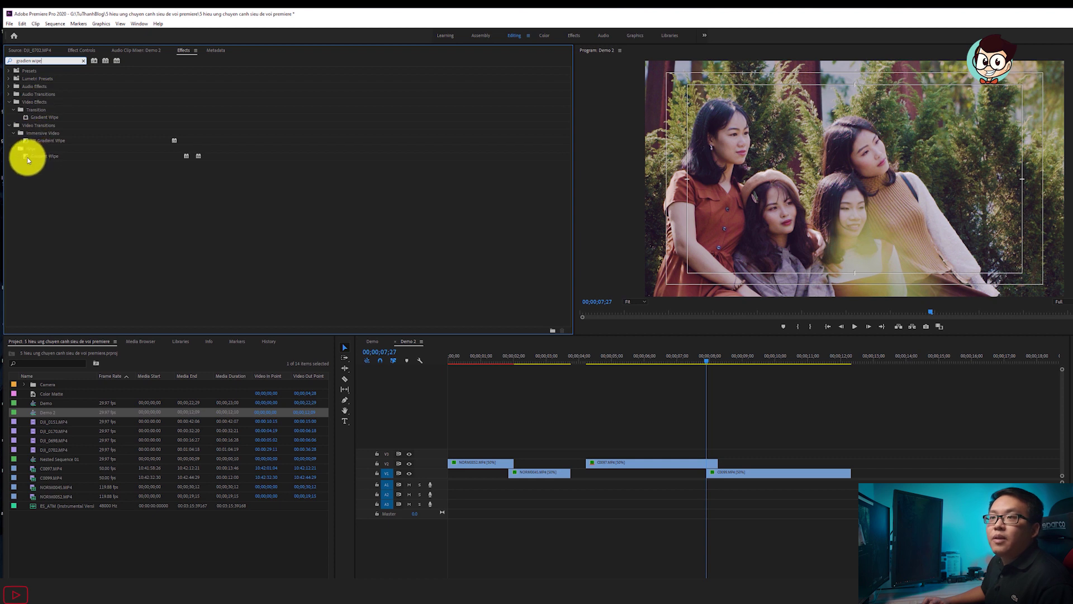
{"action": "left_click_drag", "start_coordinate": [27, 161], "coordinate": [718, 461]}
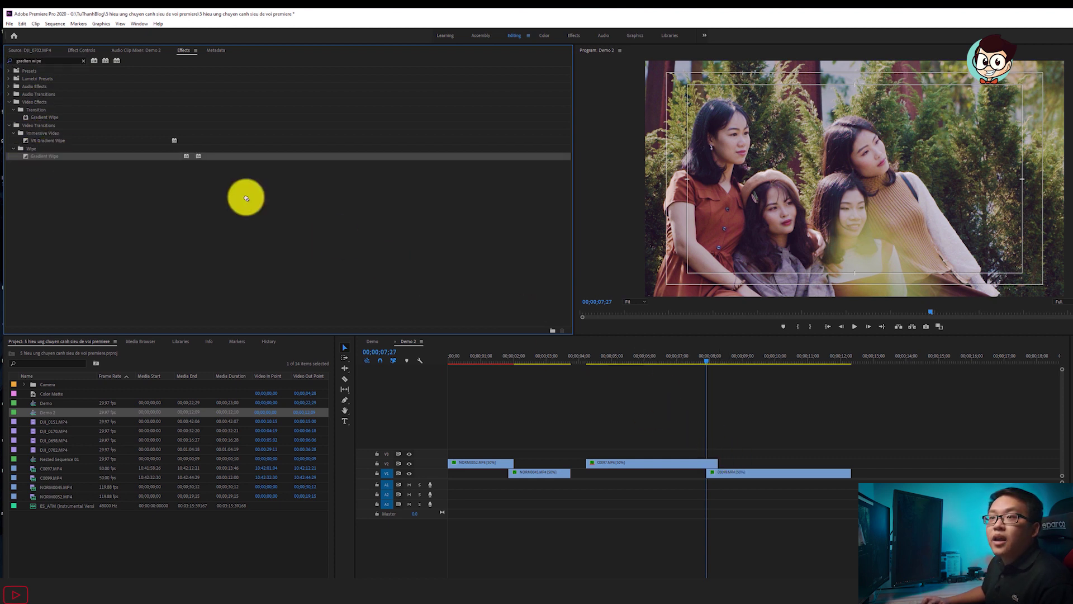
{"action": "left_click", "coordinate": [24, 115]}
{"action": "left_click_drag", "start_coordinate": [64, 132], "coordinate": [713, 464]}
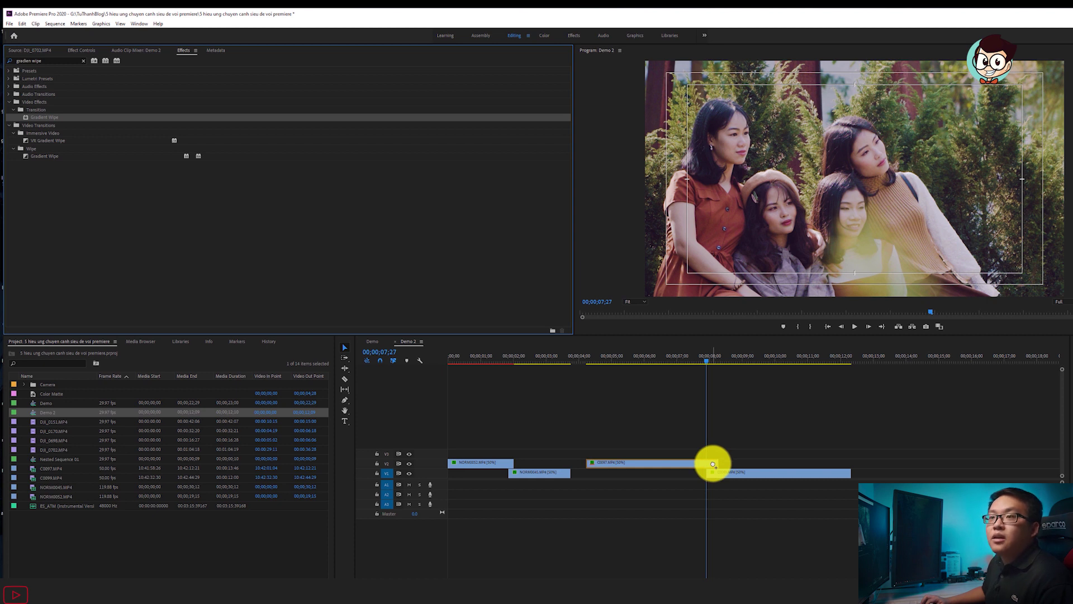
{"action": "left_click_drag", "start_coordinate": [713, 464], "coordinate": [698, 469]}
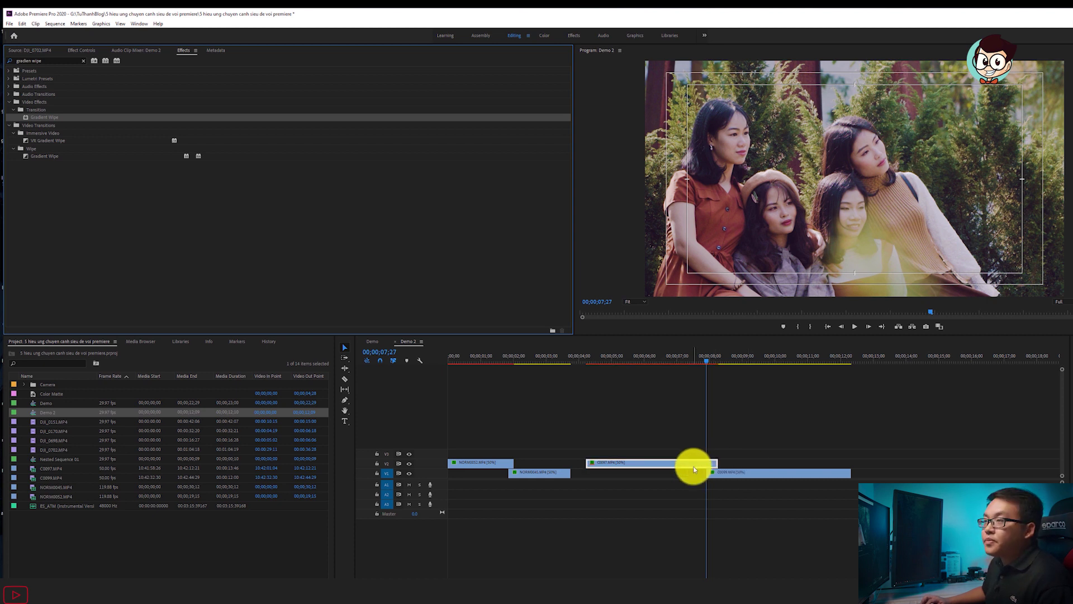
{"action": "left_click", "coordinate": [693, 467]}
{"action": "left_click", "coordinate": [83, 51]}
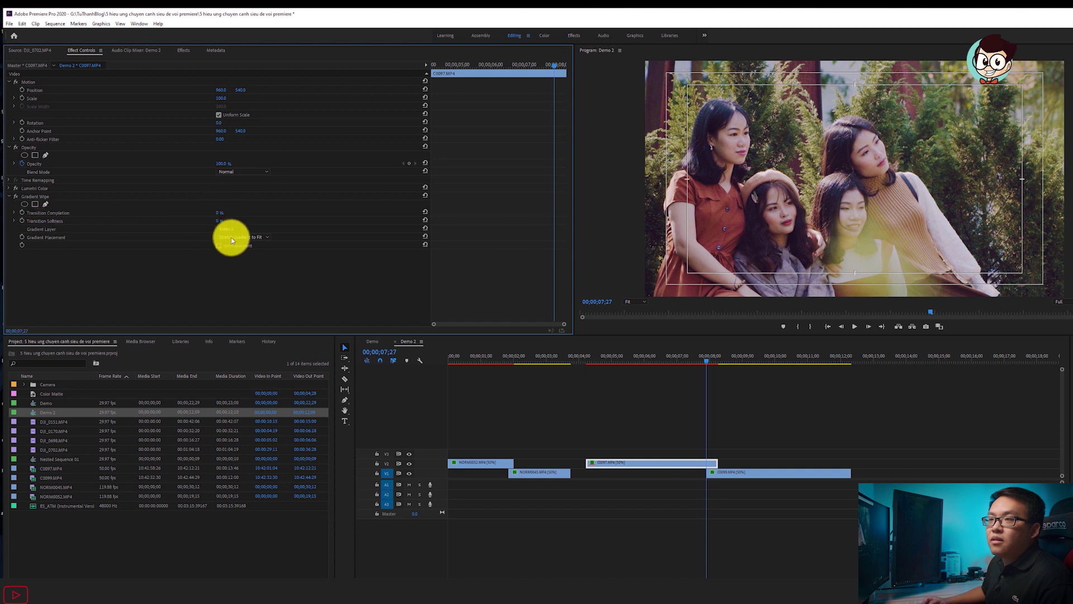
{"action": "key", "text": "ctrl+s"}
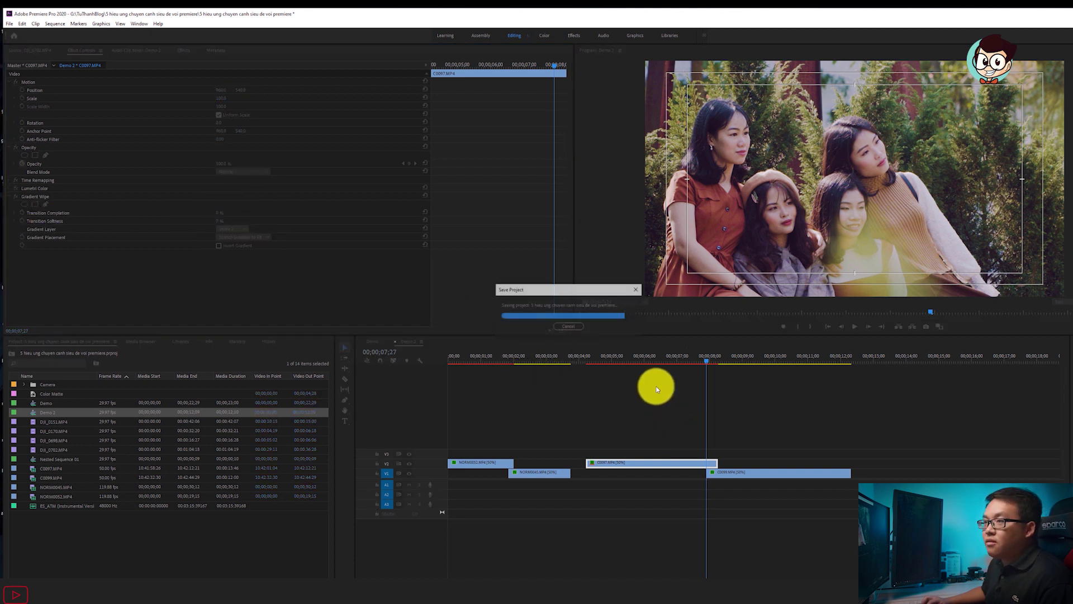
Review the Gradient Wipe settings and keyframes on the C0097.MP4 clip in the Demo sequence.
{"action": "left_click", "coordinate": [373, 341]}
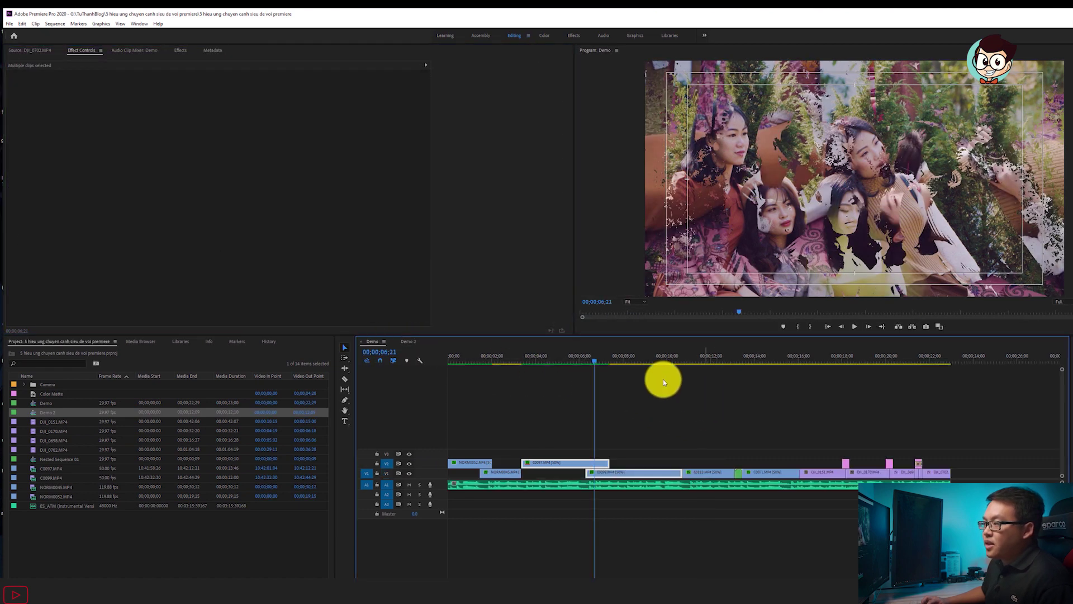
{"action": "left_click", "coordinate": [561, 465]}
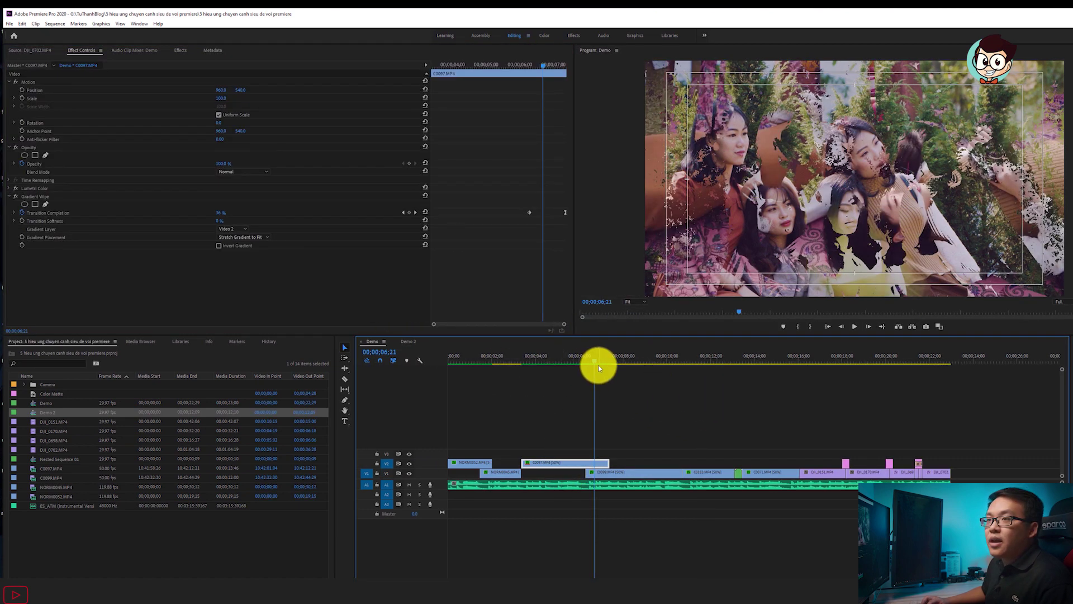
{"action": "left_click", "coordinate": [599, 362]}
{"action": "left_click_drag", "start_coordinate": [599, 362], "coordinate": [595, 360]}
In Demo 2, keyframe the C0097.MP4 clip's Transition Completion from 0% at 00;00;07;27 to 100% at 00;00;08;07.
{"action": "left_click", "coordinate": [409, 342]}
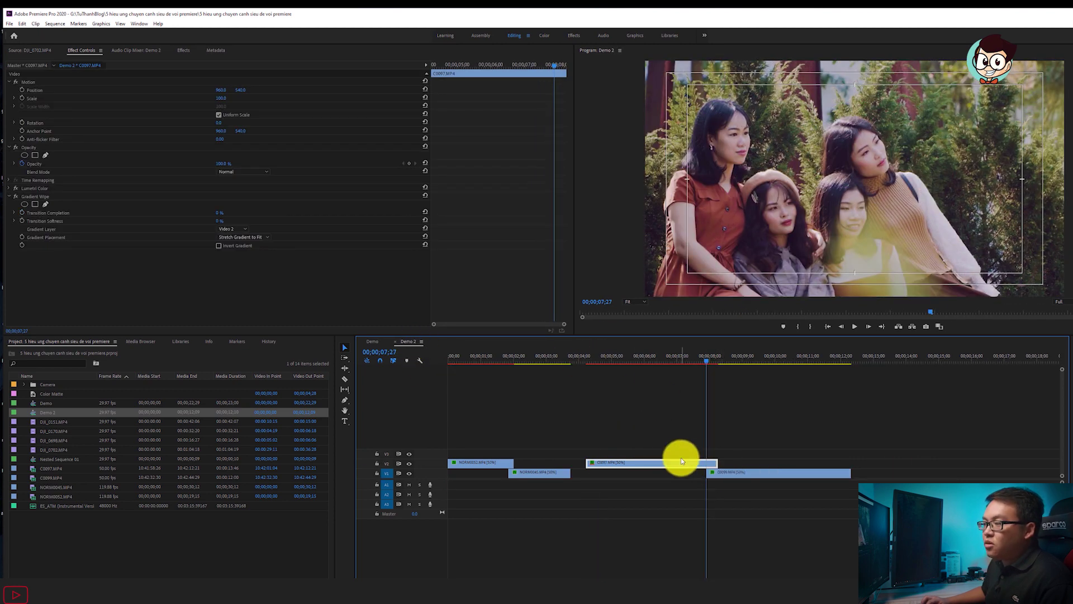
{"action": "left_click", "coordinate": [24, 214]}
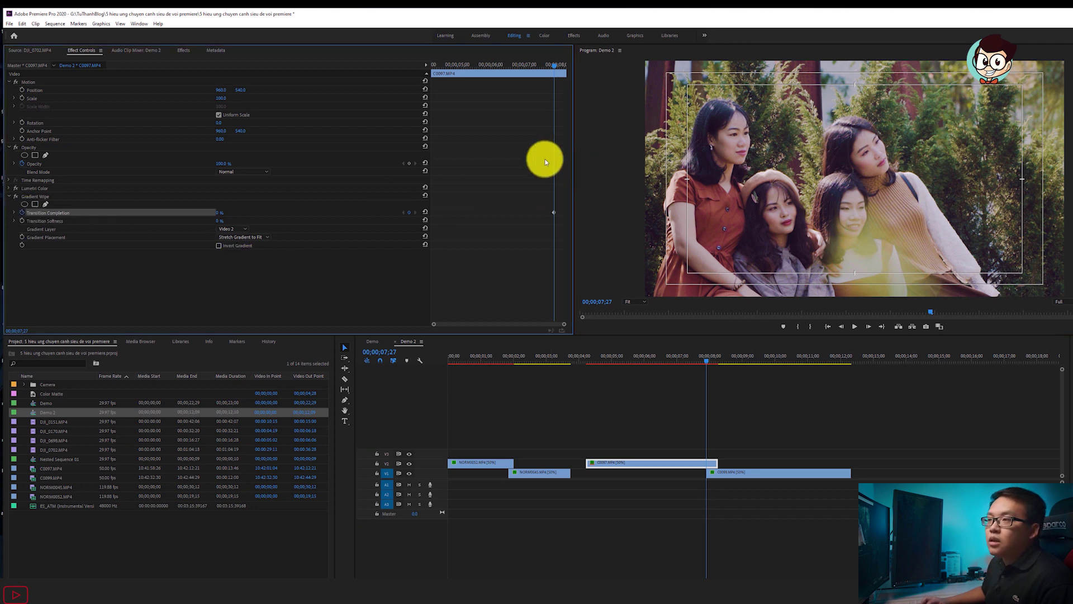
{"action": "left_click_drag", "start_coordinate": [558, 68], "coordinate": [663, 202]}
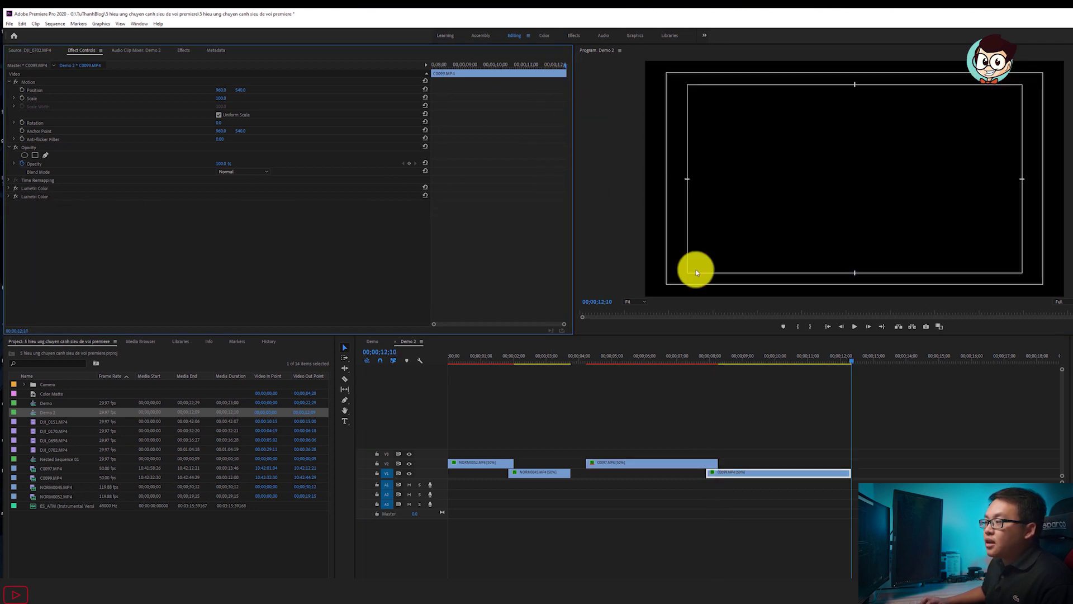
{"action": "left_click", "coordinate": [717, 358]}
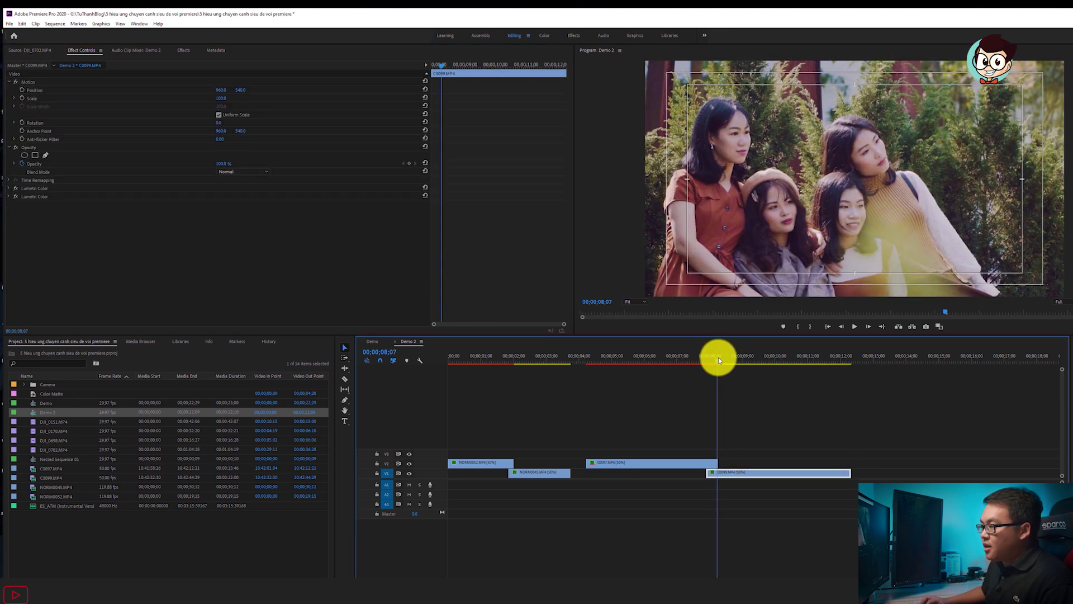
{"action": "left_click", "coordinate": [635, 465]}
{"action": "key", "text": "="}
{"action": "left_click", "coordinate": [532, 278]}
{"action": "key", "text": "="}
{"action": "left_click_drag", "start_coordinate": [224, 215], "coordinate": [673, 242]}
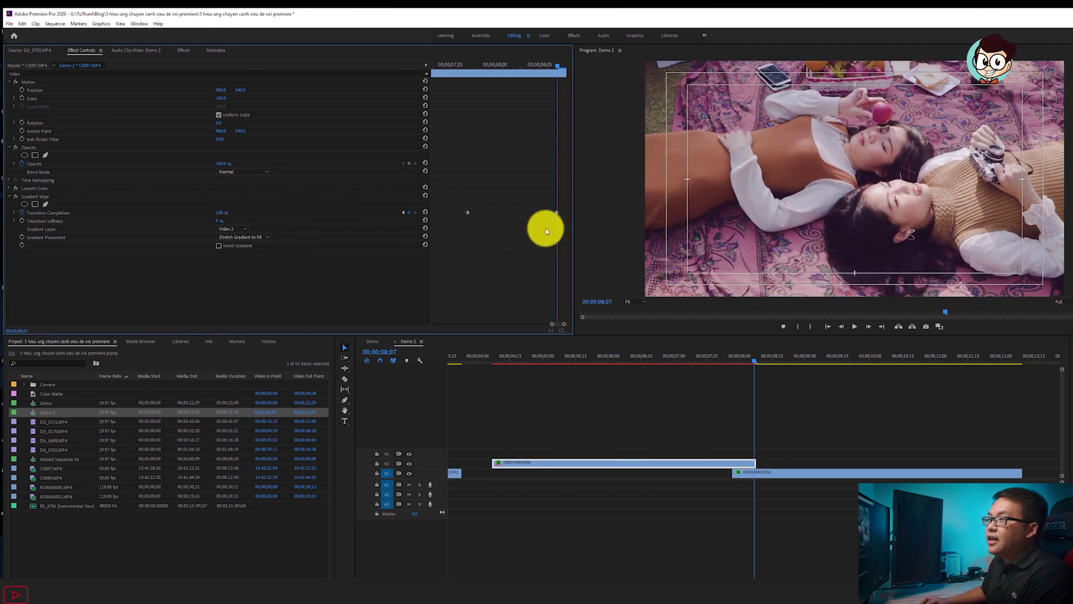
Move the last Transition Completion keyframe to the clip's end and apply Ease Out to it.
{"action": "left_click_drag", "start_coordinate": [559, 212], "coordinate": [564, 212]}
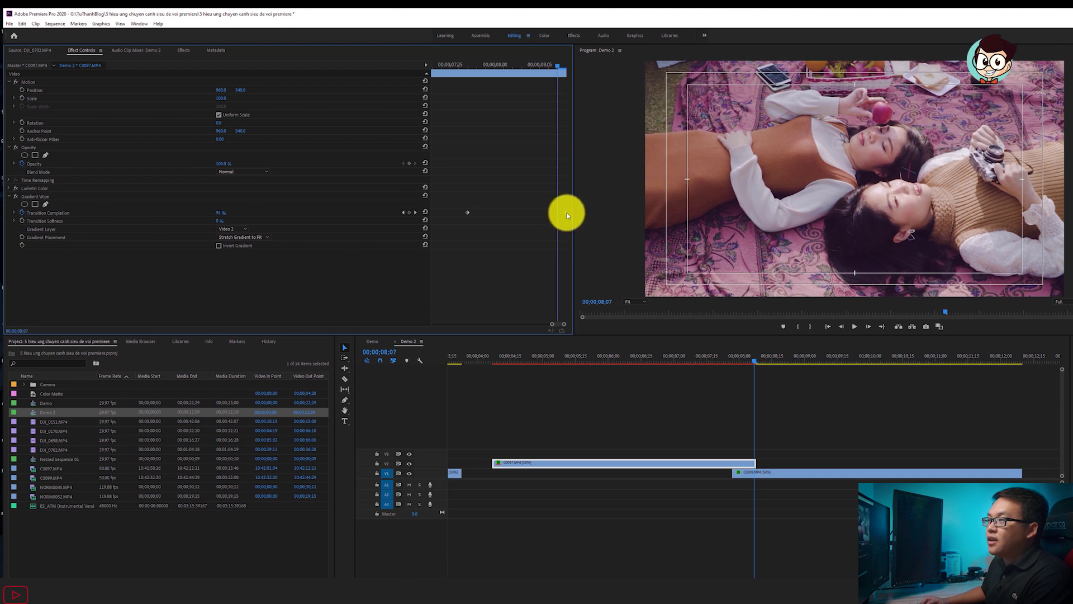
{"action": "right_click", "coordinate": [567, 215]}
{"action": "left_click", "coordinate": [589, 331]}
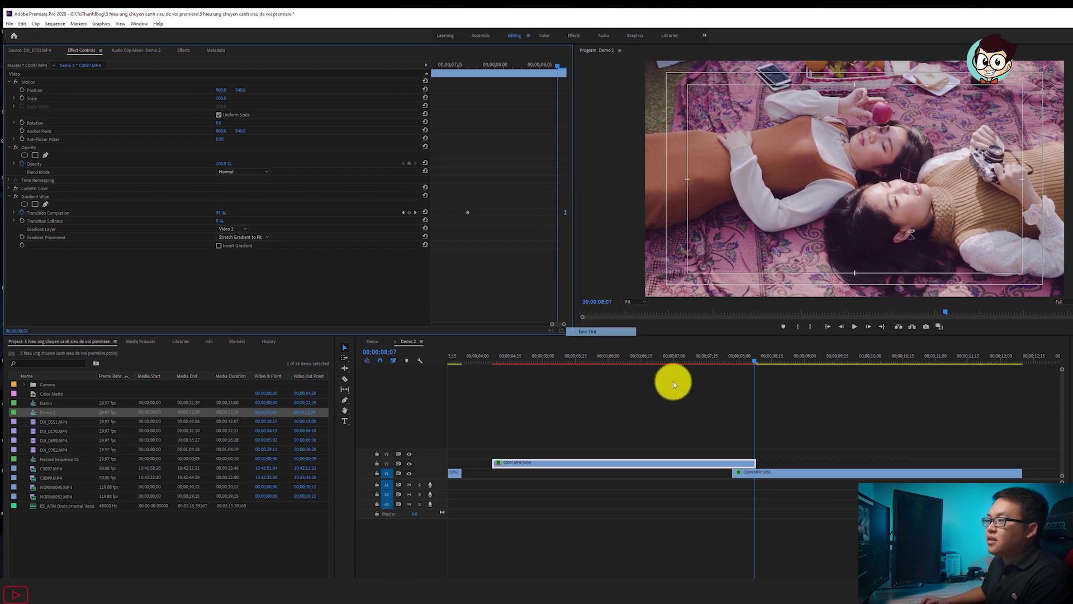
Preview the Gradient Wipe transition between C0097.MP4 and C0099.MP4 in Demo 2.
{"action": "left_click", "coordinate": [733, 385]}
{"action": "left_click", "coordinate": [666, 353]}
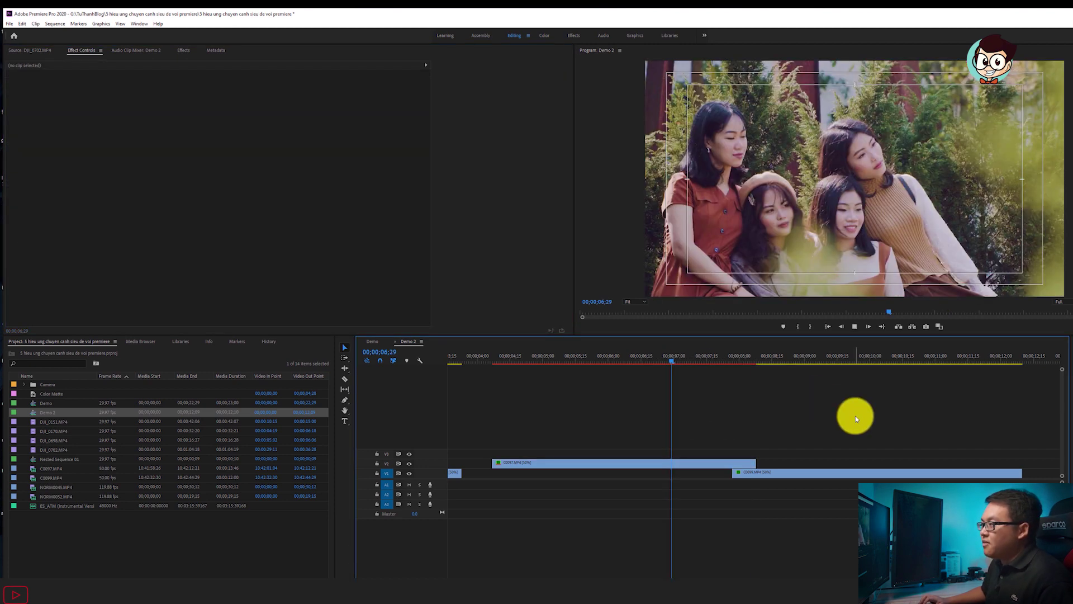
{"action": "key", "text": "space"}
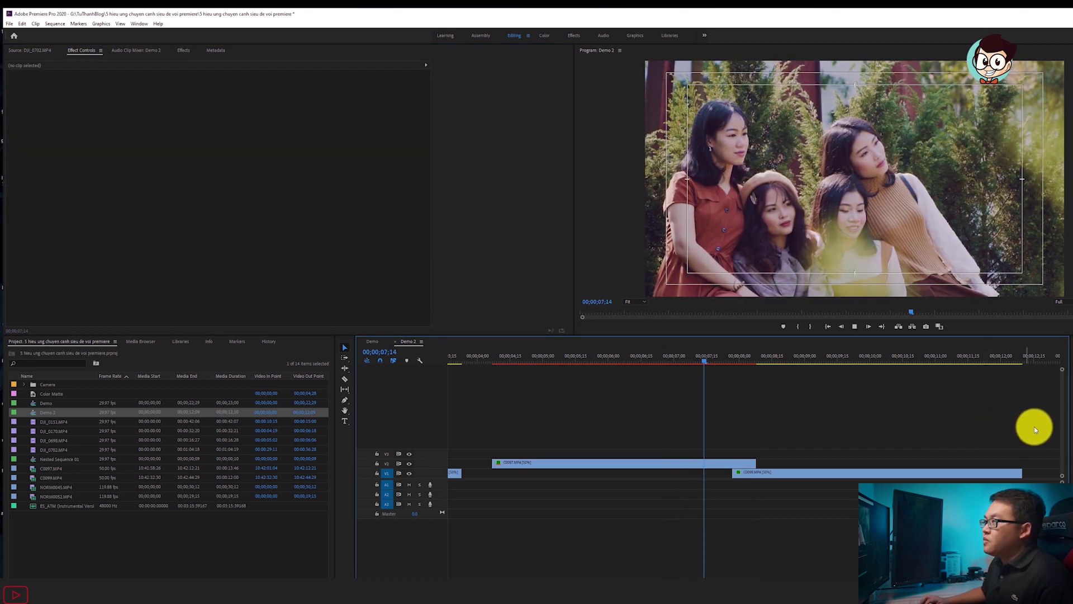
{"action": "left_click", "coordinate": [794, 473]}
{"action": "left_click_drag", "start_coordinate": [753, 356], "coordinate": [743, 356]}
{"action": "left_click", "coordinate": [867, 409]}
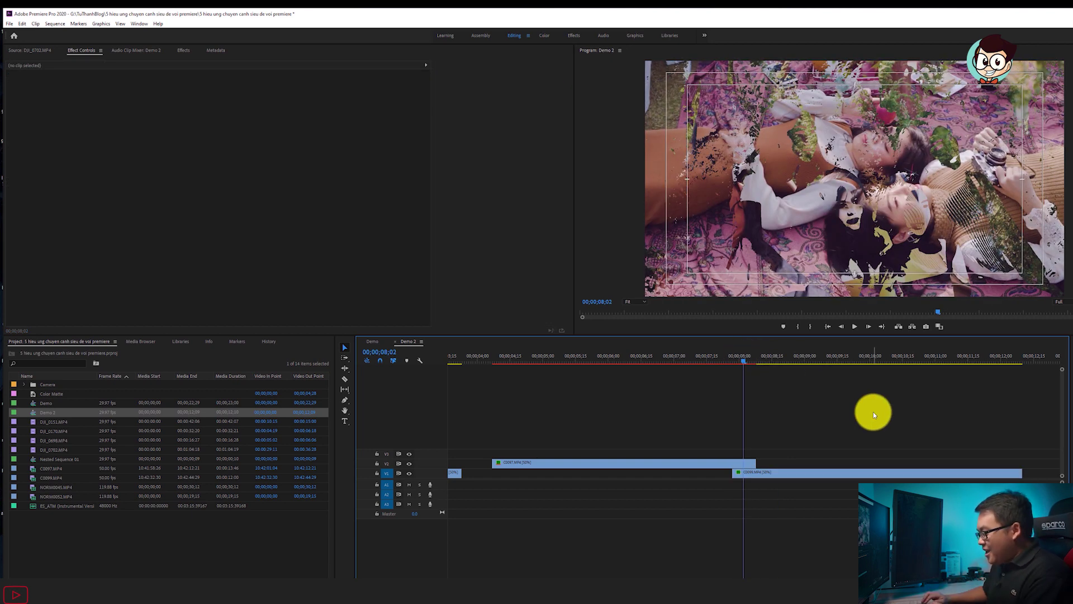
Review the blurred transition between the sea-wave clip and the sand-dune clip in the Demo sequence.
{"action": "key", "text": "backslash"}
{"action": "key", "text": "minus"}
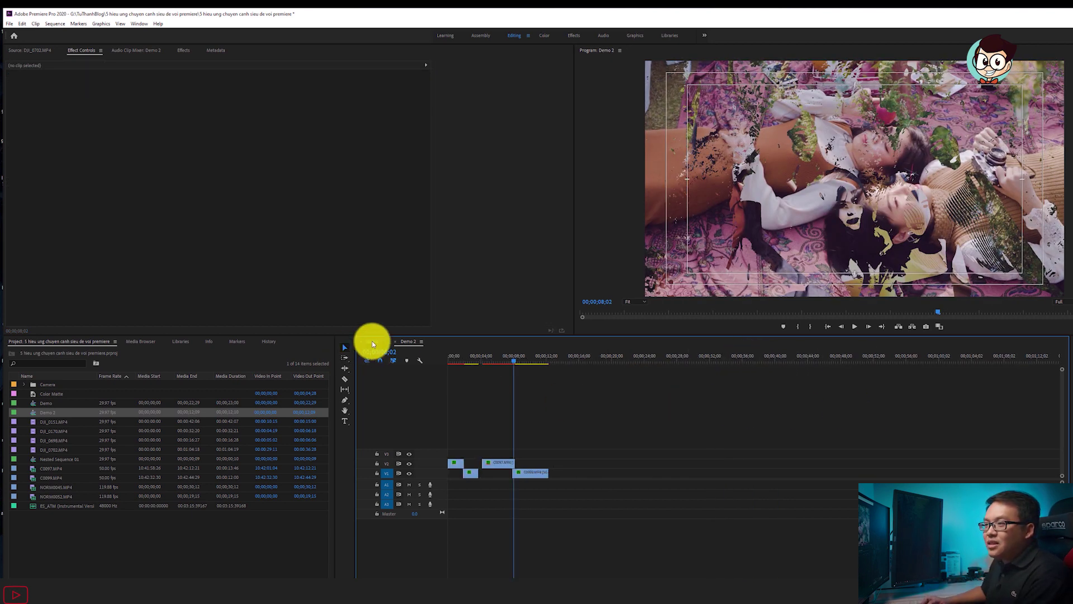
{"action": "left_click", "coordinate": [498, 463]}
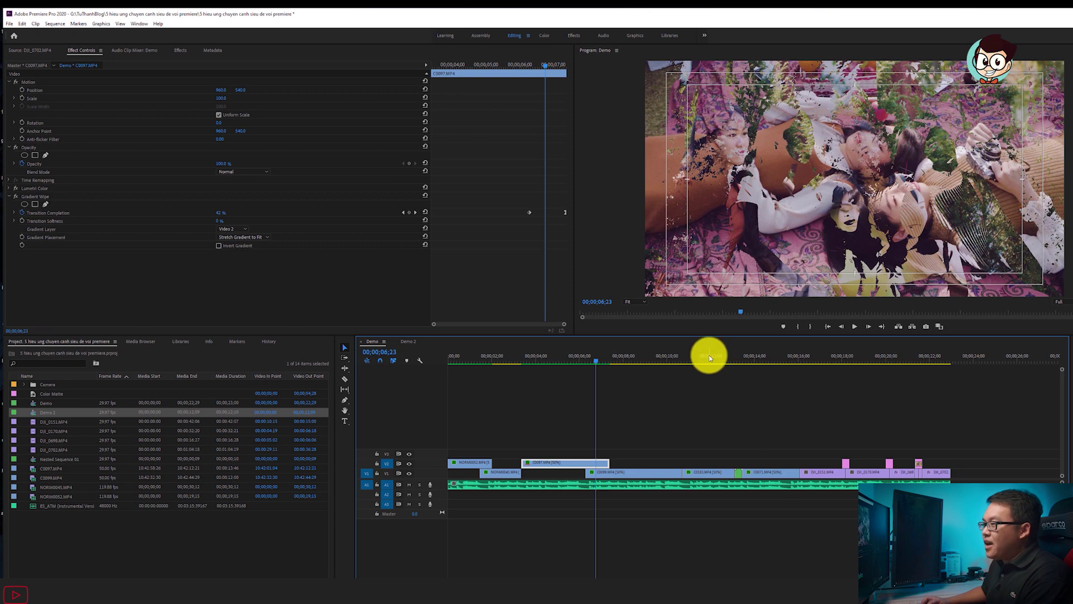
{"action": "left_click_drag", "start_coordinate": [708, 355], "coordinate": [739, 359]}
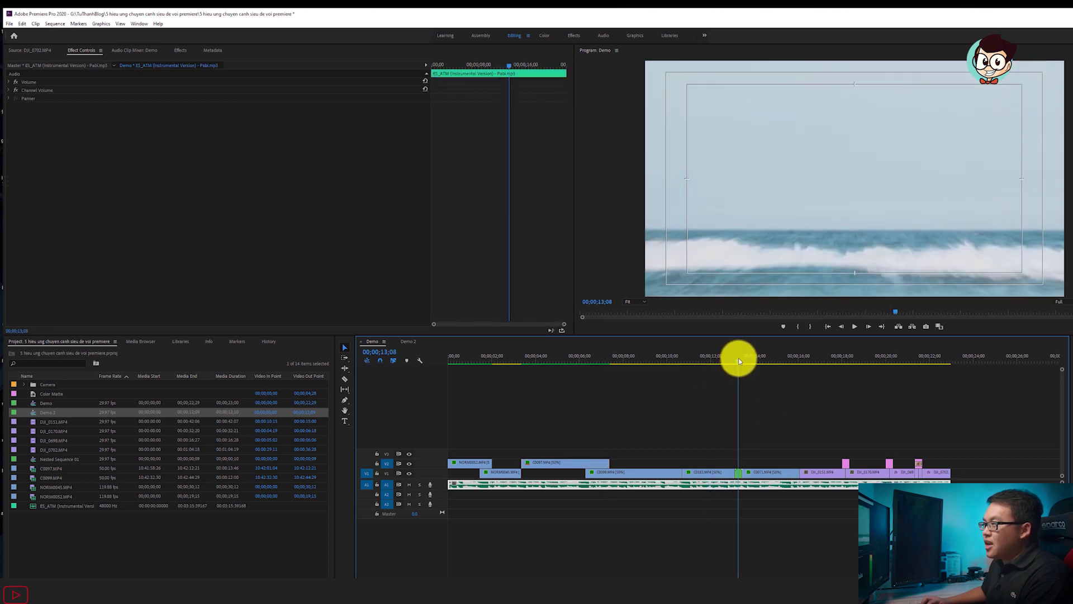
{"action": "left_click", "coordinate": [770, 444]}
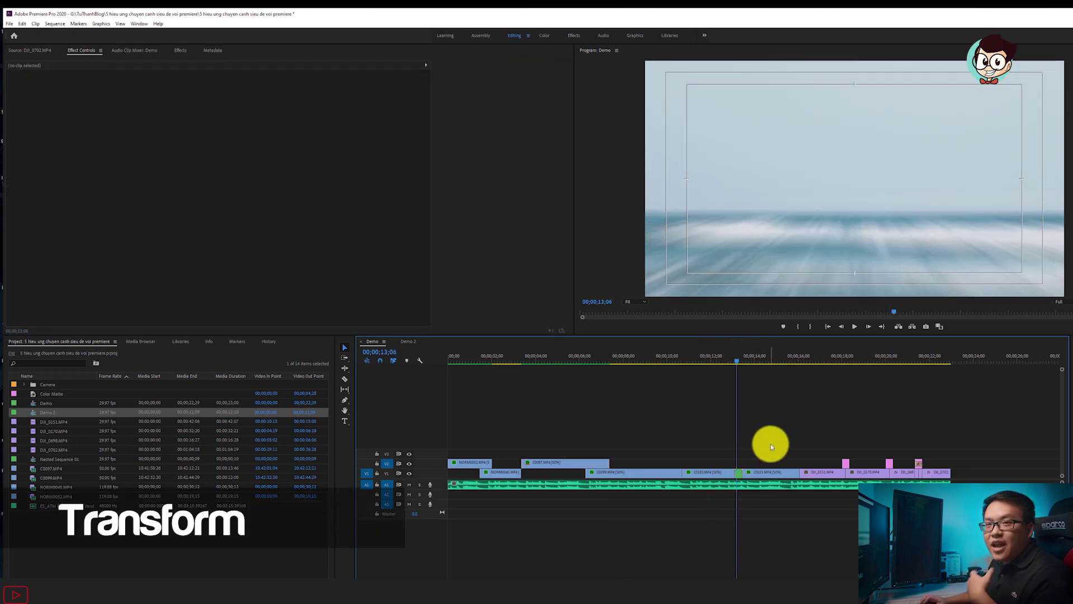
Copy the sea-wave and sand-dune clips from the Demo sequence and paste them after the existing clips in Demo 2.
{"action": "left_click", "coordinate": [708, 477]}
{"action": "left_click", "coordinate": [715, 360]}
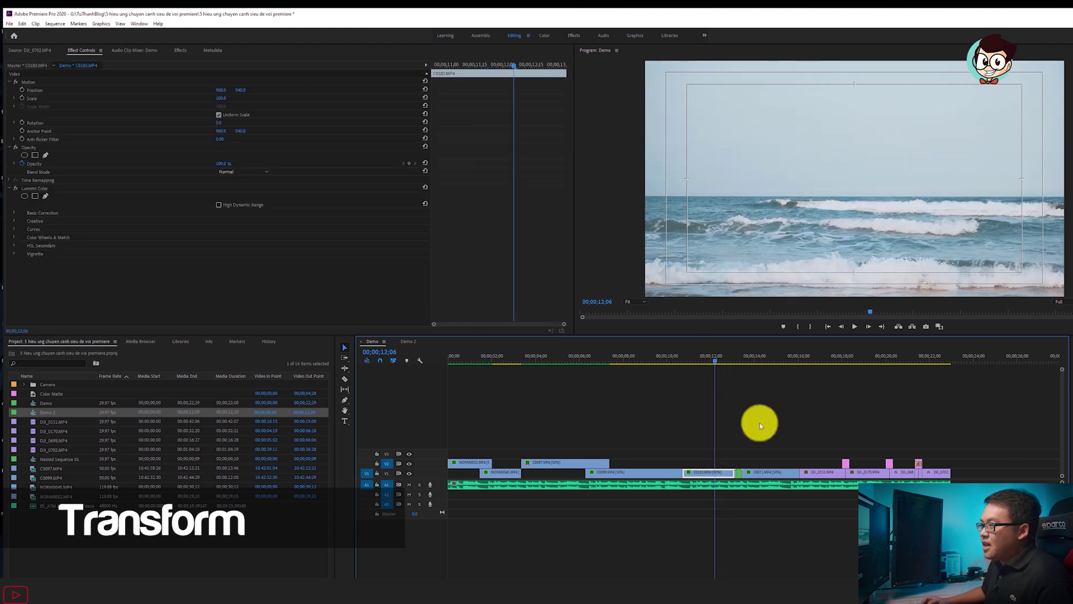
{"action": "left_click", "coordinate": [774, 474], "text": "shift"}
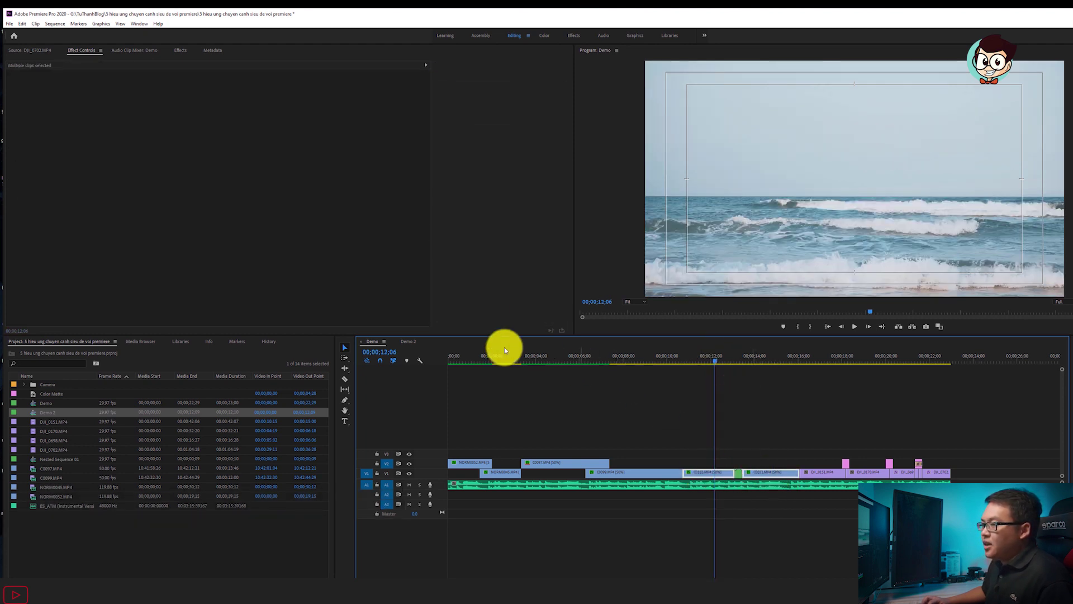
{"action": "left_click", "coordinate": [408, 341]}
{"action": "left_click", "coordinate": [560, 360]}
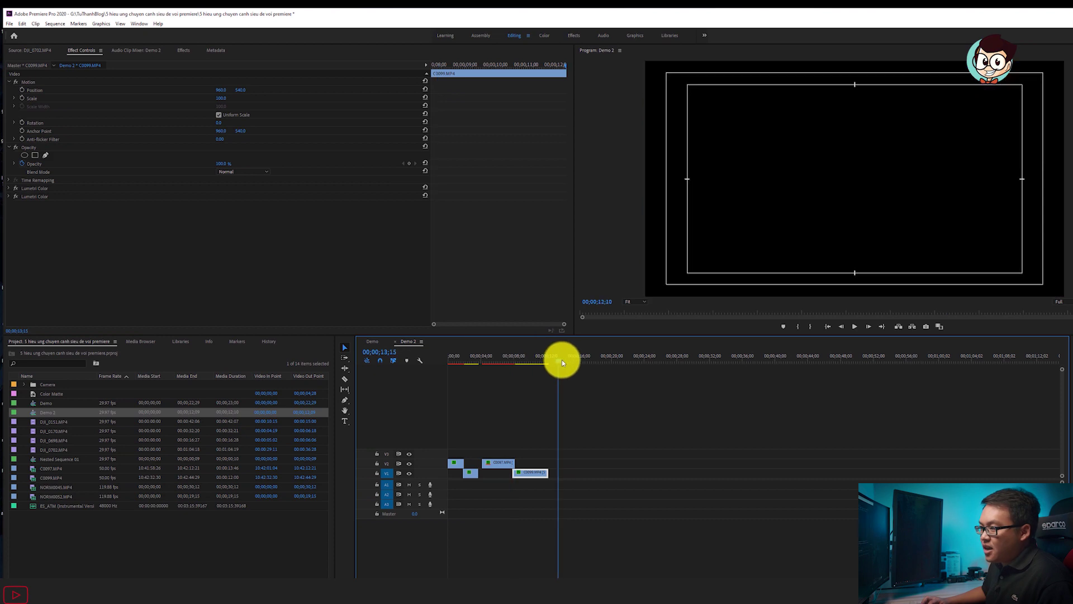
{"action": "key", "text": "ctrl+v"}
{"action": "left_click", "coordinate": [678, 414]}
{"action": "key", "text": "="}
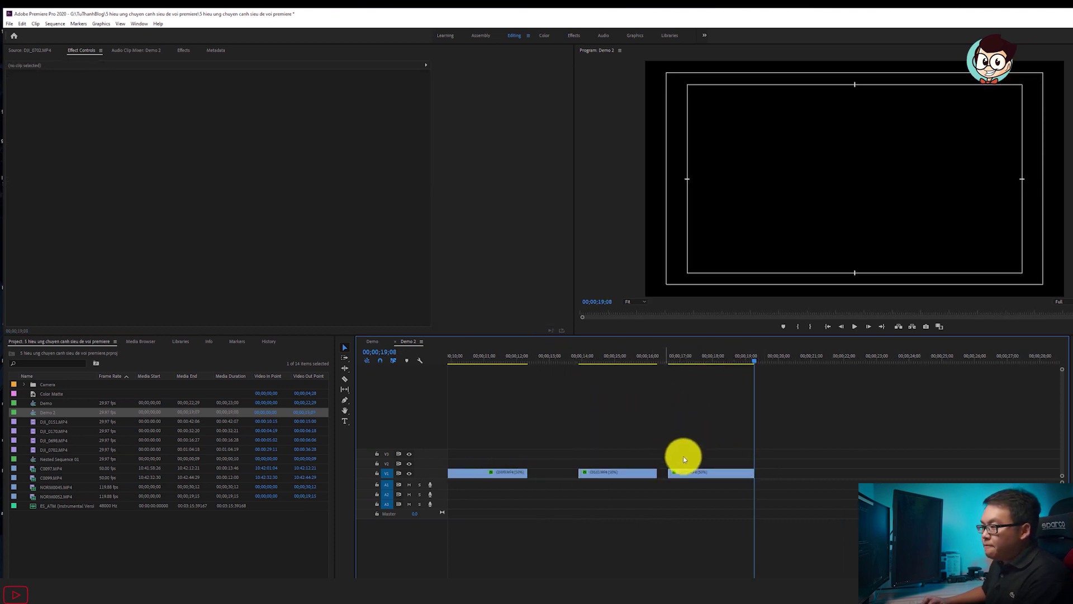
Move the pasted sand-dune clip directly against the sea-wave clip's end and place the playhead on the cut at 00;00;16;09.
{"action": "left_click_drag", "start_coordinate": [673, 475], "coordinate": [663, 473]}
{"action": "left_click", "coordinate": [646, 355]}
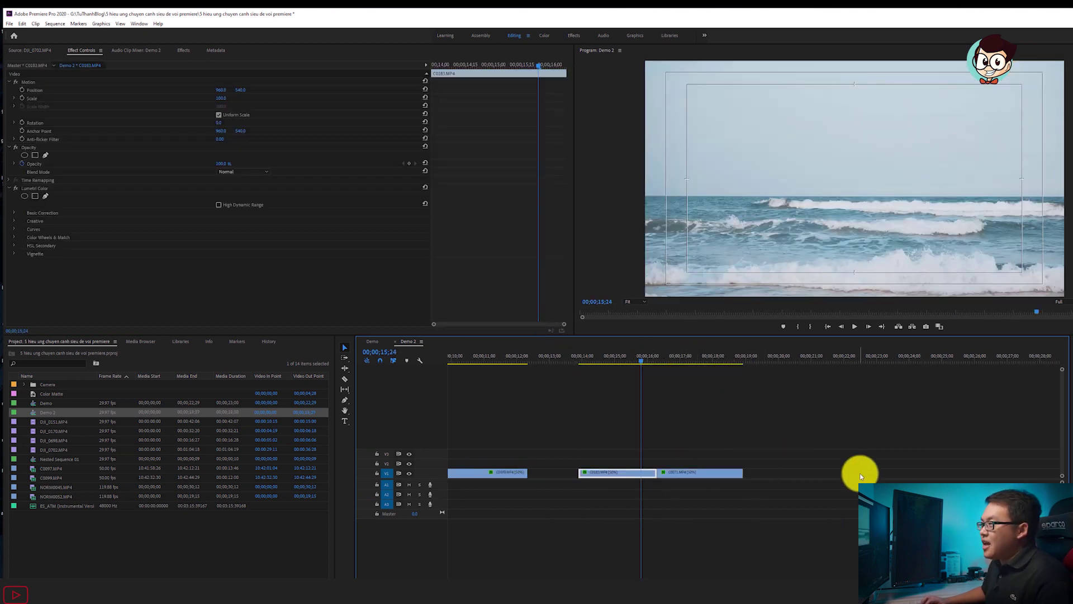
{"action": "left_click_drag", "start_coordinate": [644, 356], "coordinate": [656, 356]}
{"action": "left_click", "coordinate": [771, 444]}
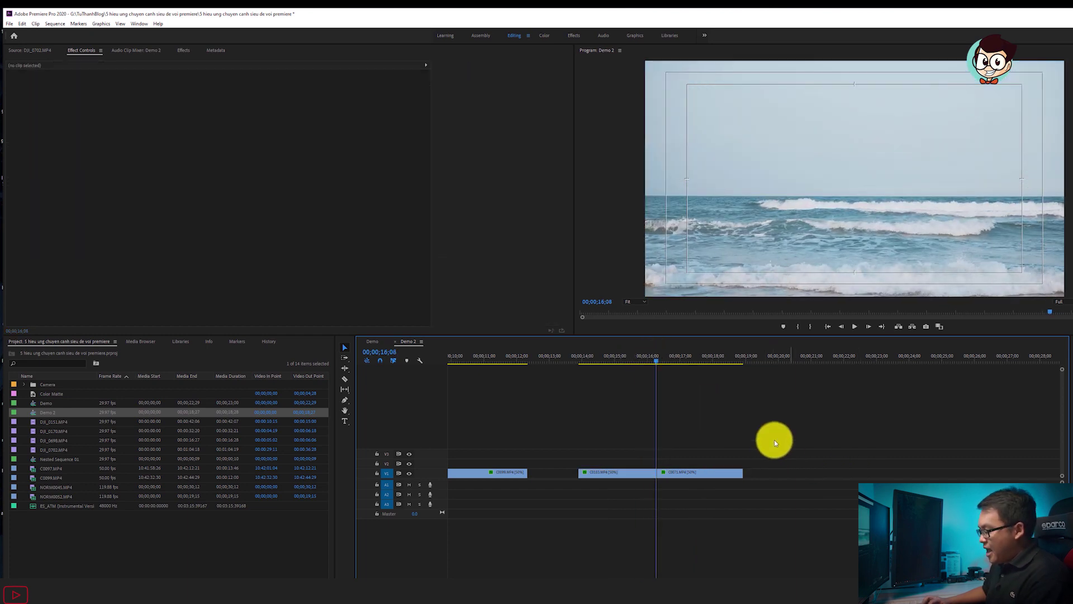
{"action": "key", "text": "="}
{"action": "key", "text": "Right"}
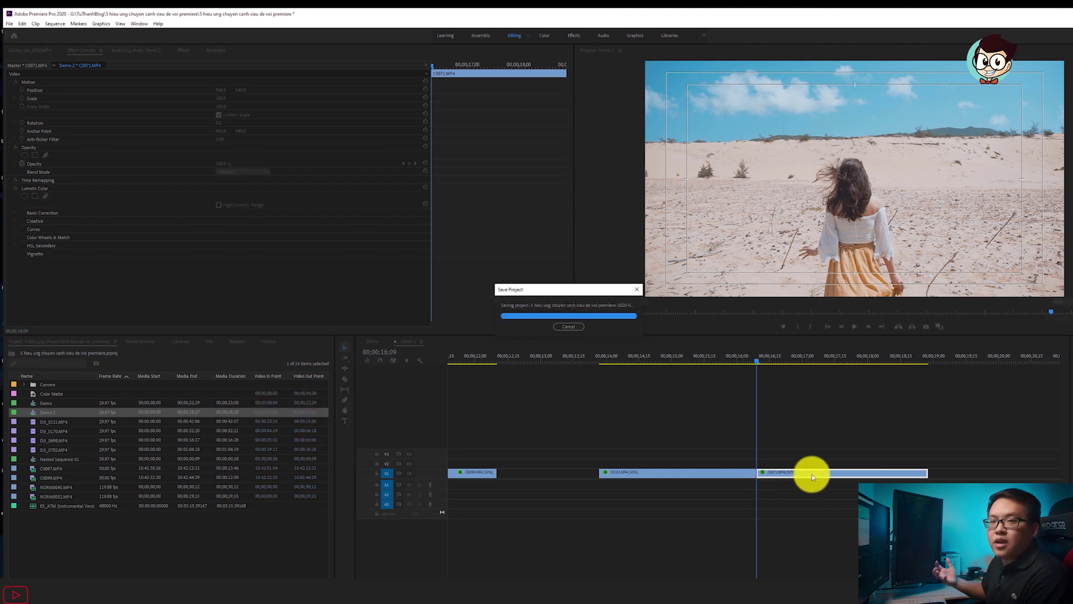
Split the sand-dune clip ten frames after its cut with the sea-wave clip, at 00;00;16;19.
{"action": "left_click", "coordinate": [713, 469]}
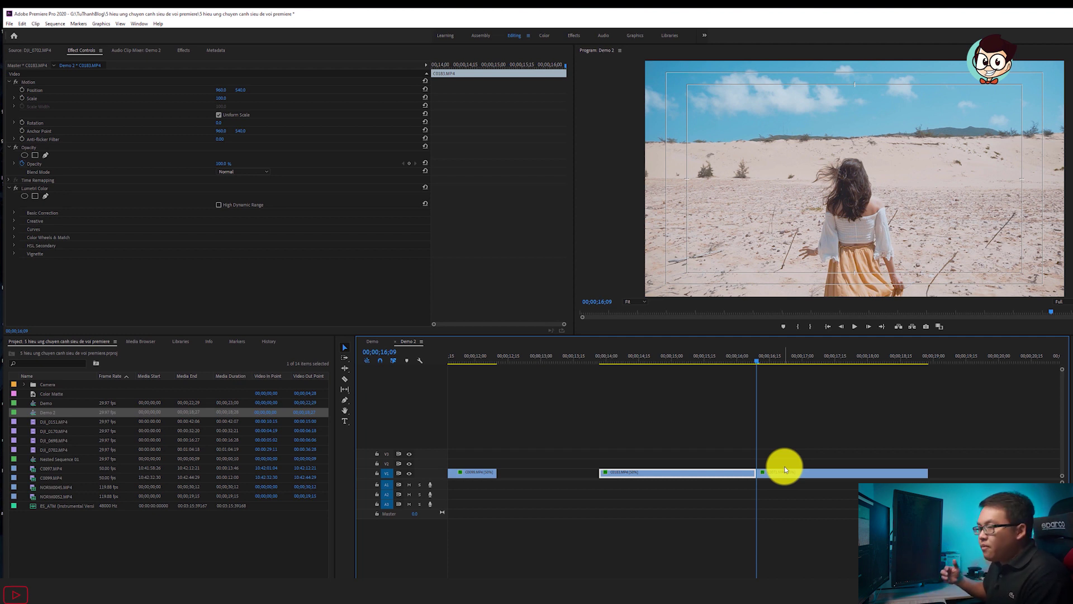
{"action": "key", "text": "Right"}
{"action": "key", "text": "Right"}
{"action": "key", "text": "Right"}
{"action": "key", "text": "Right"}
{"action": "key", "text": "Right"}
{"action": "key", "text": "Right"}
{"action": "left_click", "coordinate": [785, 473]}
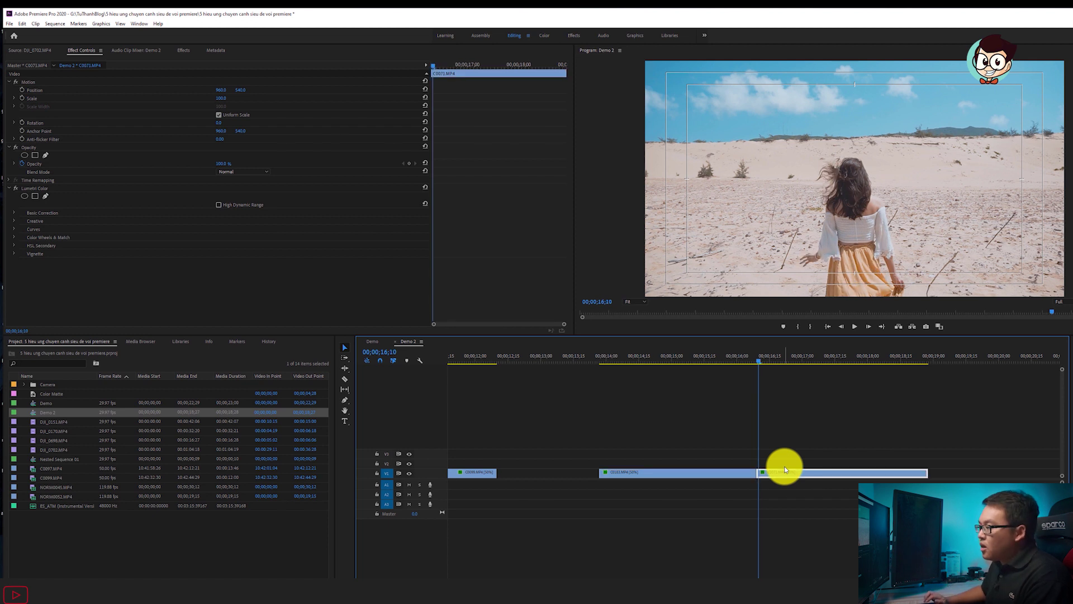
{"action": "key", "text": "Right"}
{"action": "key", "text": "Right"}
{"action": "key", "text": "Right"}
{"action": "key", "text": "Right"}
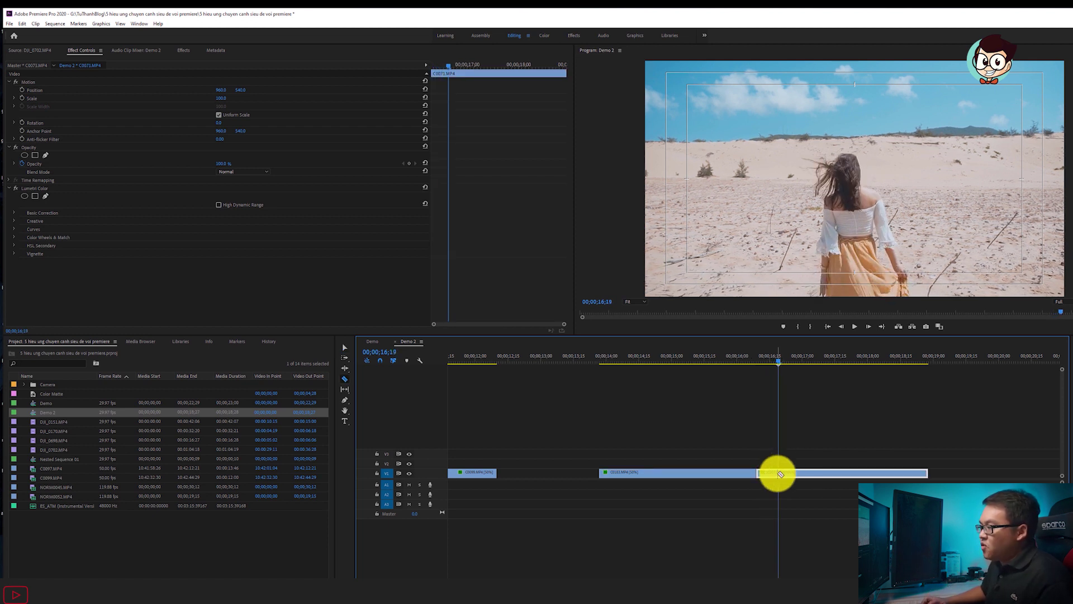
{"action": "left_click", "coordinate": [345, 380]}
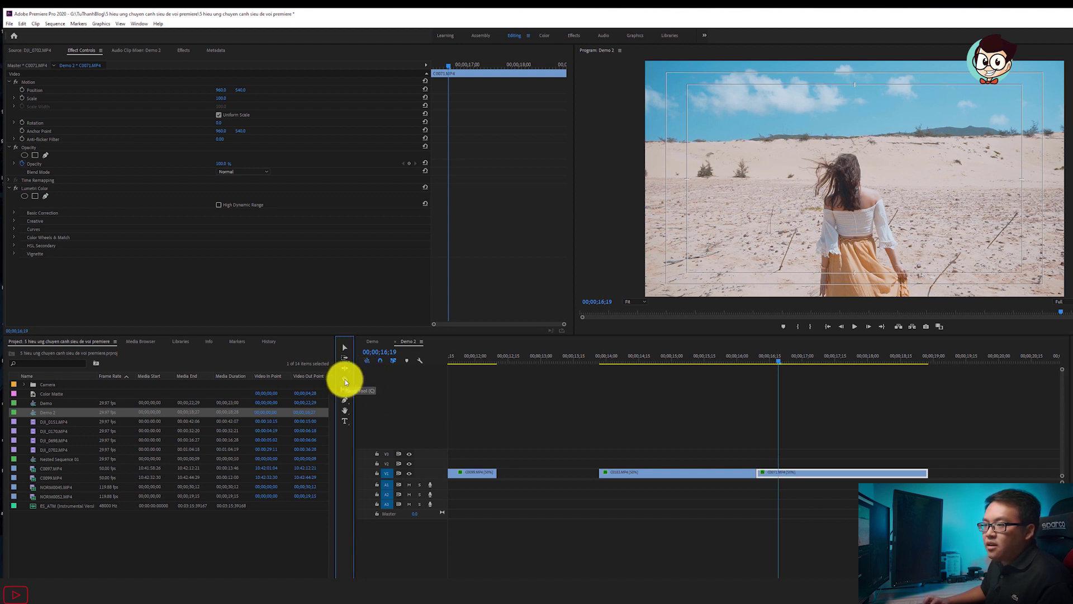
{"action": "left_click", "coordinate": [763, 474]}
{"action": "key", "text": "v"}
Split the sea-wave clip ten frames before its cut with the sand-dune clip, at 00;00;15;29.
{"action": "left_click", "coordinate": [718, 473]}
{"action": "left_click_drag", "start_coordinate": [767, 356], "coordinate": [758, 355]}
{"action": "key", "text": "Left"}
{"action": "key", "text": "Left"}
{"action": "key", "text": "Left"}
{"action": "key", "text": "Left"}
{"action": "key", "text": "Left"}
{"action": "key", "text": "Left"}
{"action": "key", "text": "Left"}
{"action": "key", "text": "Left"}
{"action": "key", "text": "Left"}
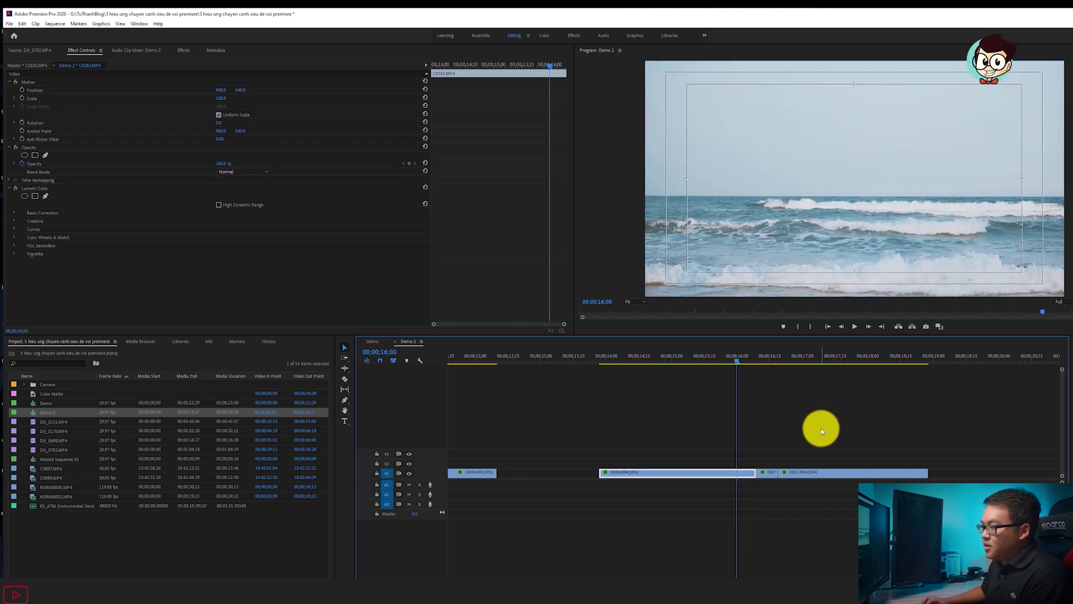
{"action": "key", "text": "Left"}
{"action": "left_click", "coordinate": [735, 474]}
{"action": "key", "text": "v"}
Nest the two ten-frame pieces around the cut into one nested sequence, accepting the default name.
{"action": "left_click_drag", "start_coordinate": [743, 443], "coordinate": [774, 501]}
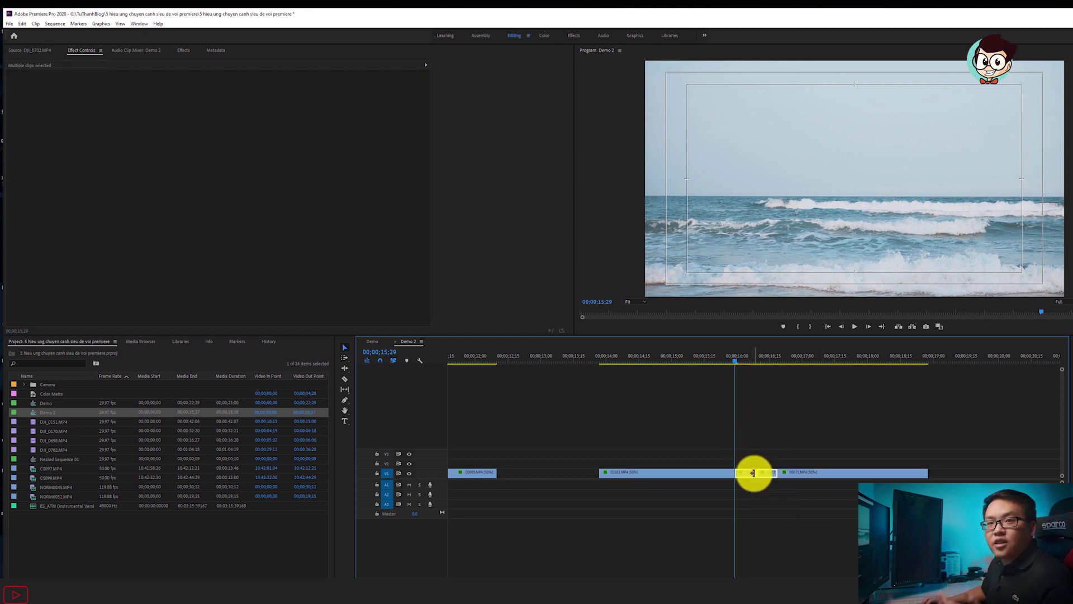
{"action": "right_click", "coordinate": [753, 473]}
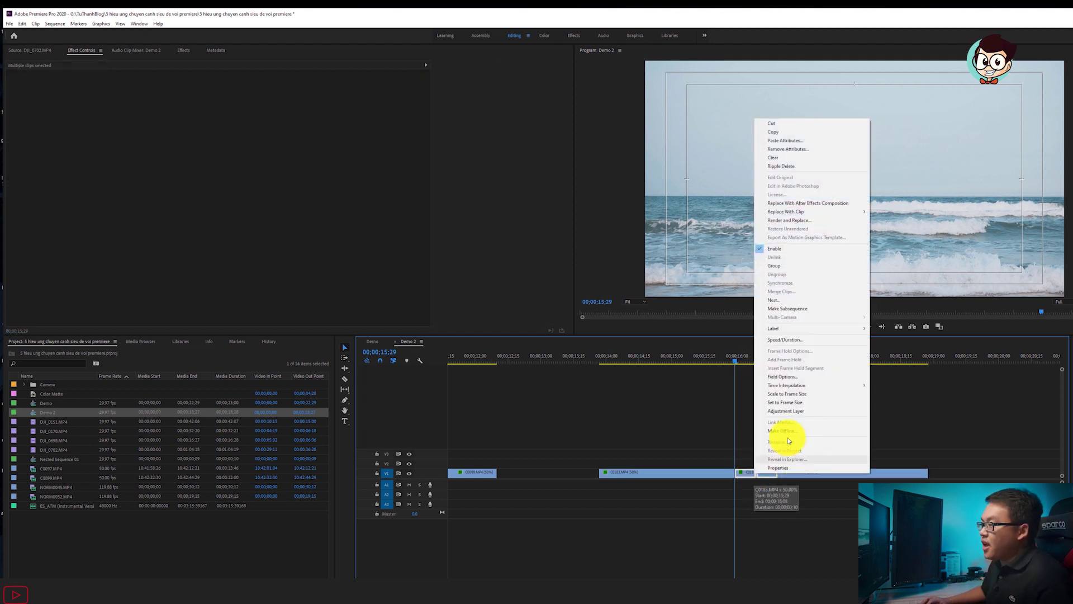
{"action": "left_click", "coordinate": [816, 302]}
{"action": "key", "text": "Return"}
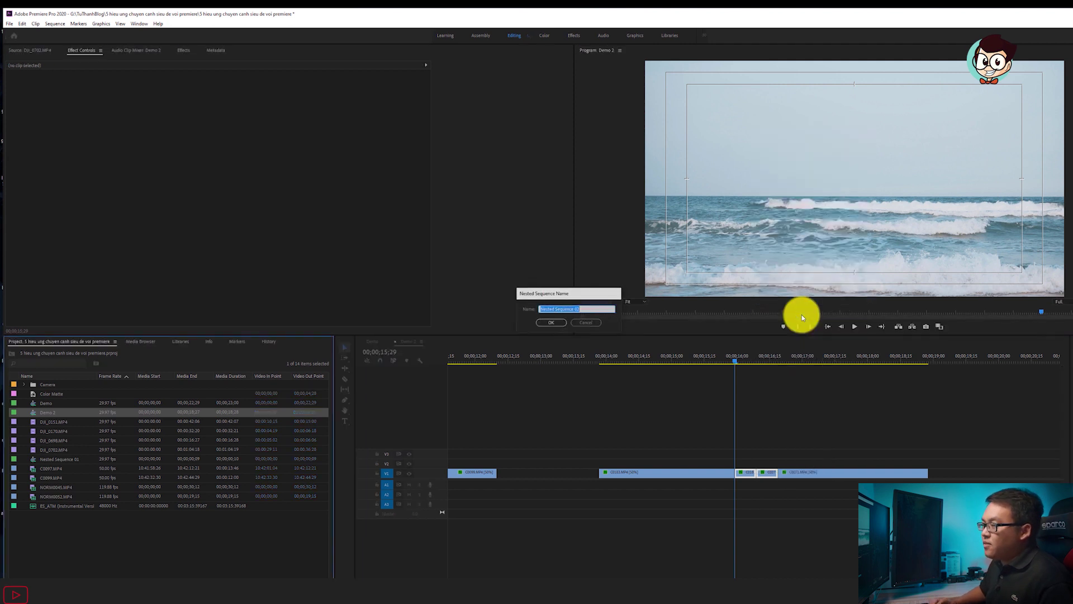
Find the Transform video effect and apply it to the nested clip between the sea-wave and sand-dune clips.
{"action": "left_click", "coordinate": [181, 50]}
{"action": "left_click", "coordinate": [69, 60]}
{"action": "type", "text": "transform"}
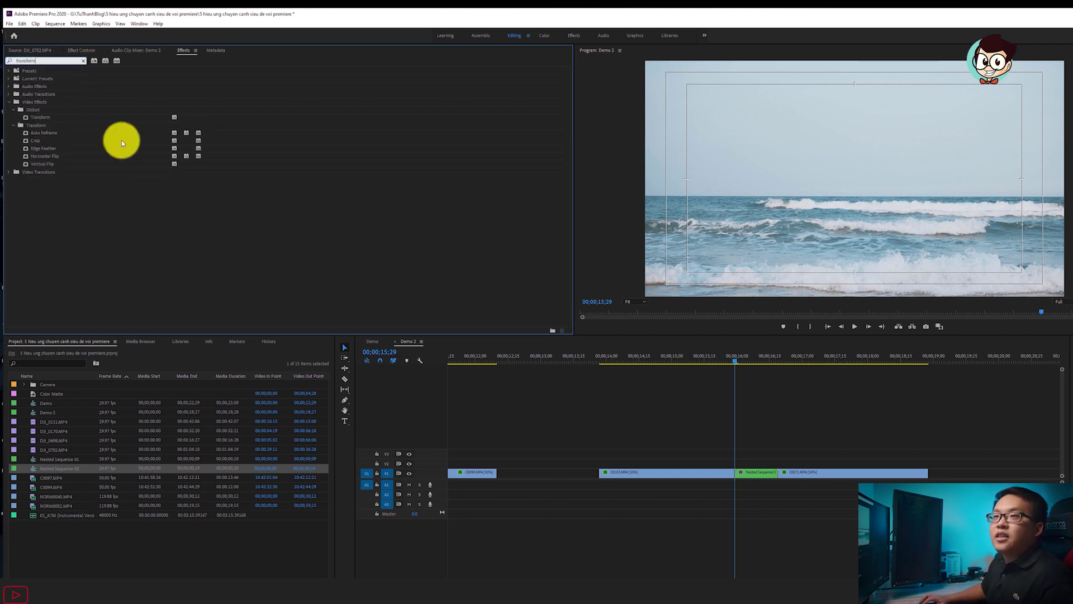
{"action": "left_click_drag", "start_coordinate": [25, 116], "coordinate": [773, 456]}
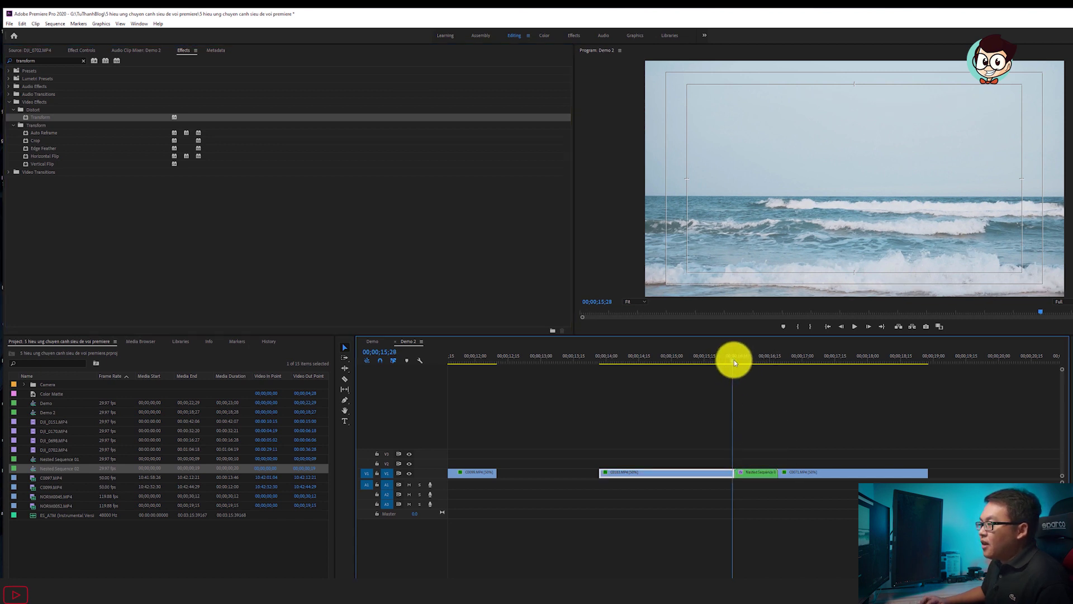
{"action": "left_click", "coordinate": [745, 361]}
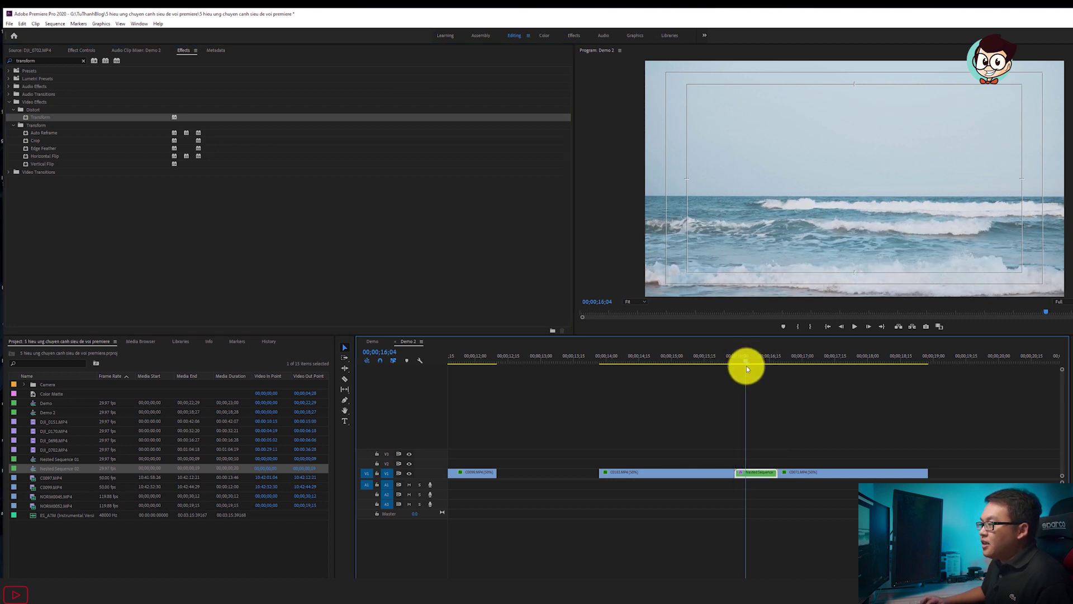
Turn on Scale keyframing for the Transform effect at the start of the nested clip, 00;00;15;29.
{"action": "left_click", "coordinate": [79, 51]}
{"action": "left_click", "coordinate": [53, 188]}
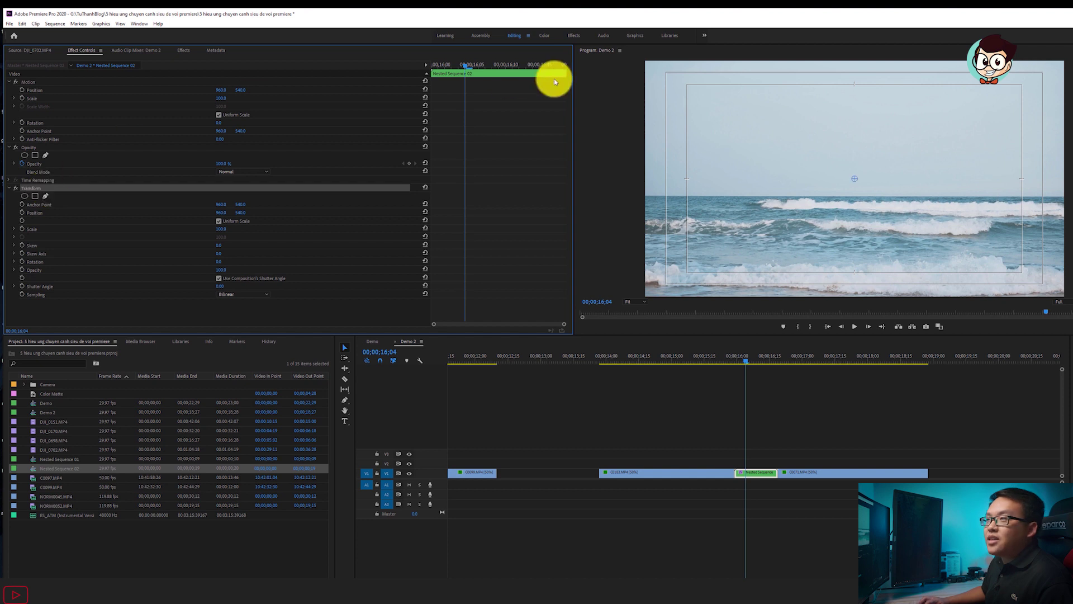
{"action": "left_click_drag", "start_coordinate": [458, 64], "coordinate": [425, 61]}
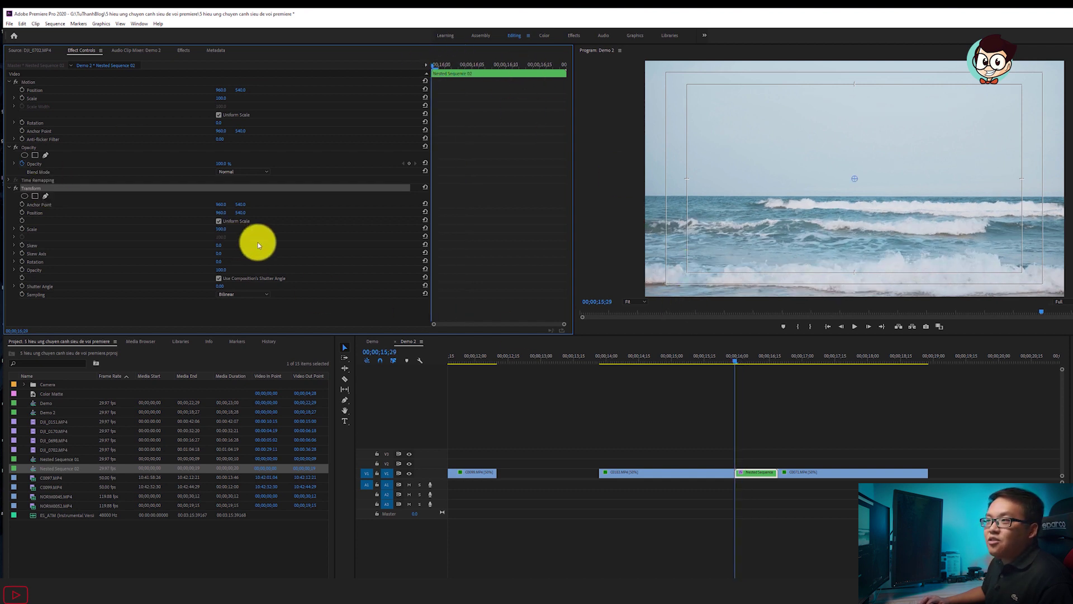
{"action": "left_click", "coordinate": [21, 230]}
Add a Transform Scale keyframe of 300 on the cut inside the nested clip, at 00;00;16;09.
{"action": "key", "text": "Right"}
{"action": "key", "text": "Right"}
{"action": "key", "text": "Right"}
{"action": "key", "text": "Right"}
{"action": "key", "text": "Right"}
{"action": "key", "text": "Right"}
{"action": "key", "text": "Right"}
{"action": "key", "text": "Right"}
{"action": "key", "text": "Right"}
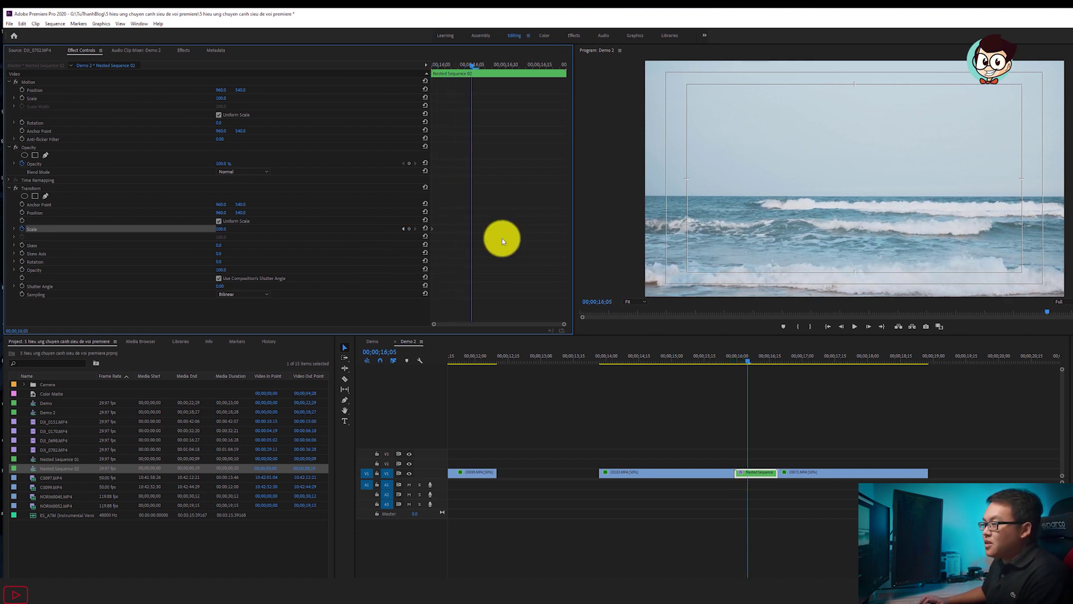
{"action": "key", "text": "Right"}
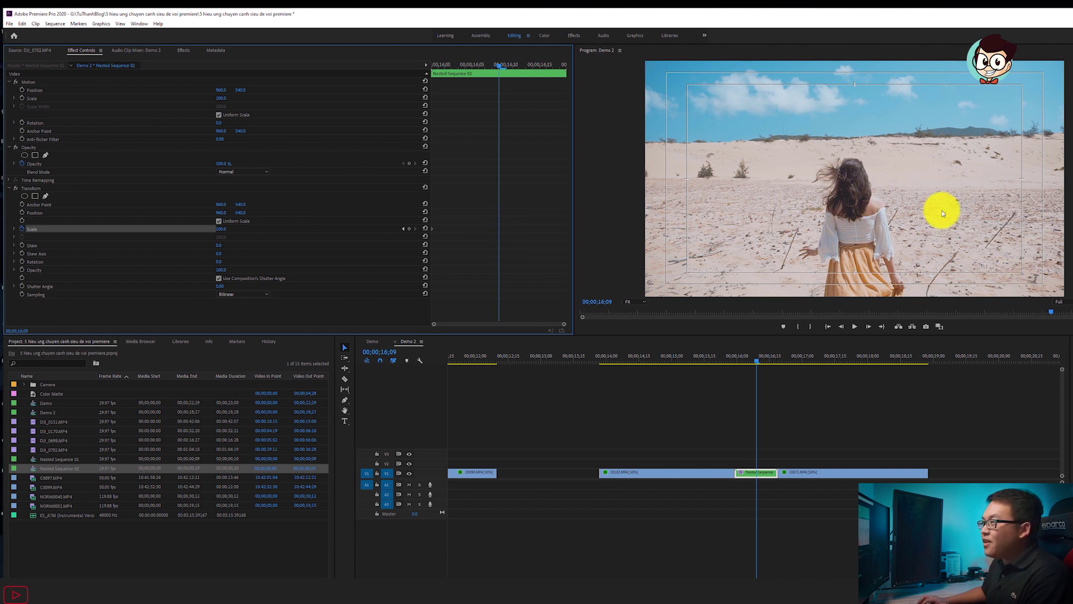
{"action": "left_click", "coordinate": [224, 229]}
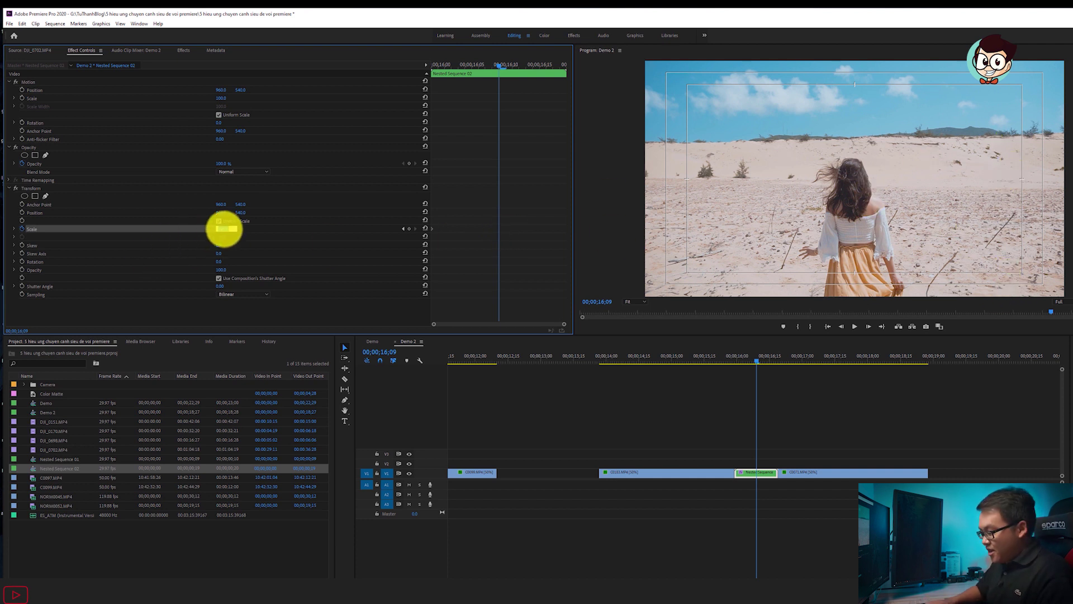
{"action": "type", "text": "300"}
{"action": "key", "text": "Return"}
Add a Transform Scale keyframe of 100 at 00;00;16;17 and shift that keyframe to the nested clip's end.
{"action": "key", "text": "Right"}
{"action": "key", "text": "Right"}
{"action": "key", "text": "Right"}
{"action": "key", "text": "Right"}
{"action": "key", "text": "Right"}
{"action": "key", "text": "Right"}
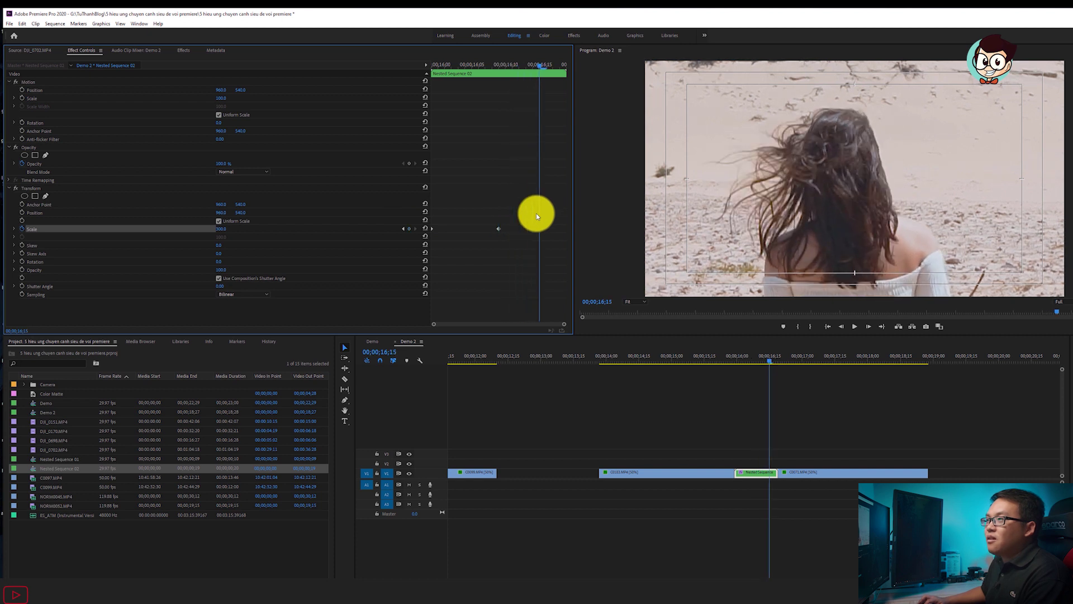
{"action": "key", "text": "Right"}
{"action": "key", "text": "Right"}
{"action": "left_click", "coordinate": [226, 229]}
{"action": "type", "text": "100"}
{"action": "key", "text": "Return"}
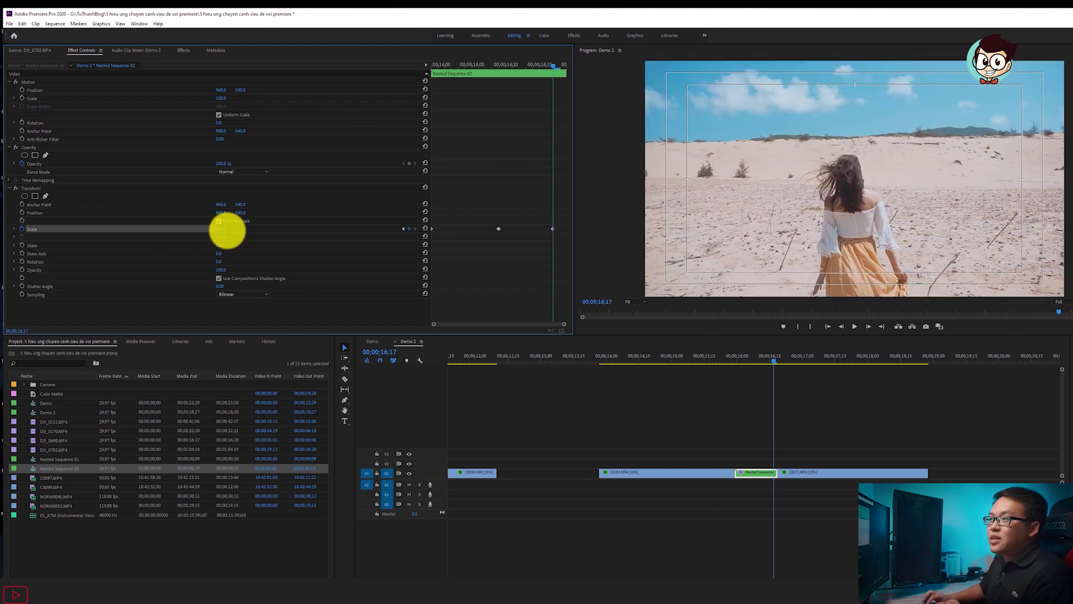
{"action": "key", "text": "shift+Up"}
{"action": "key", "text": "shift+Up"}
{"action": "key", "text": "shift+Up"}
{"action": "key", "text": "shift+Up"}
Set the Transform Scale keyframes to Ease In for the last, Auto Bezier for the middle and Ease Out for the first.
{"action": "right_click", "coordinate": [566, 229]}
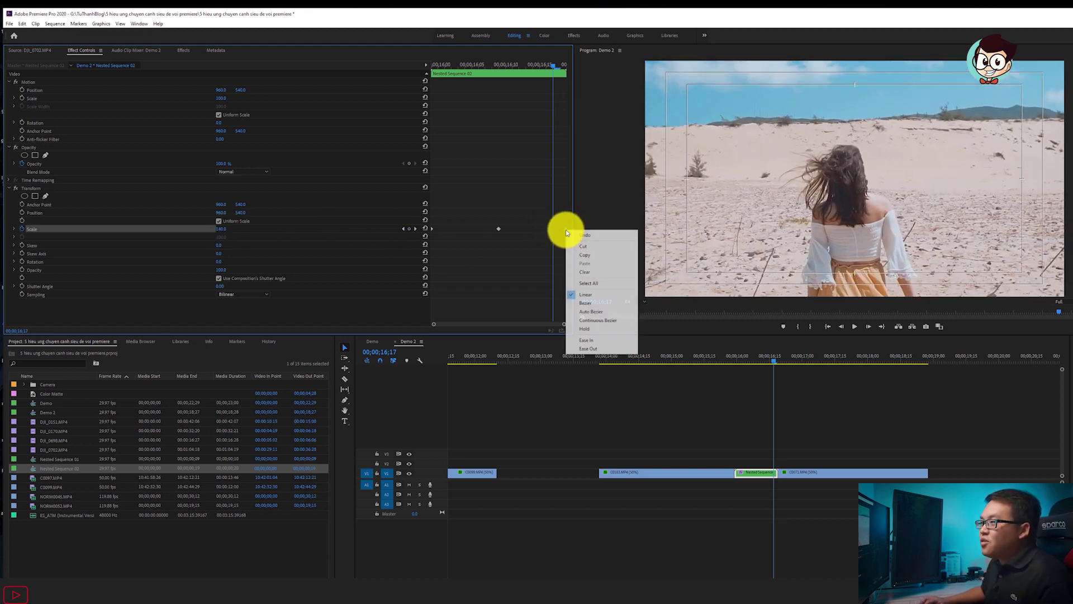
{"action": "left_click", "coordinate": [601, 344]}
{"action": "left_click", "coordinate": [521, 259]}
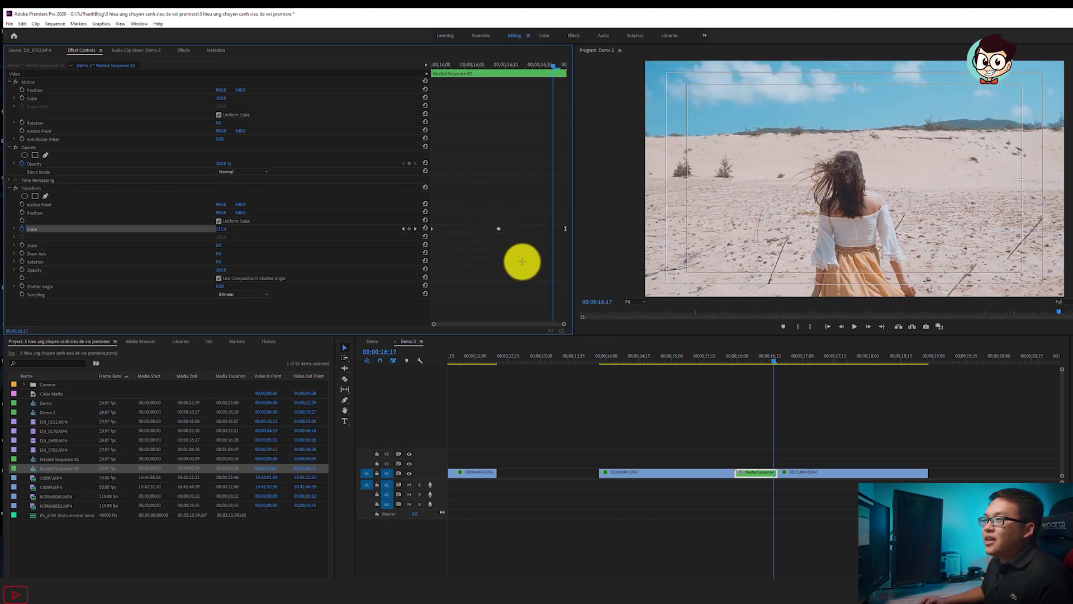
{"action": "right_click", "coordinate": [498, 229]}
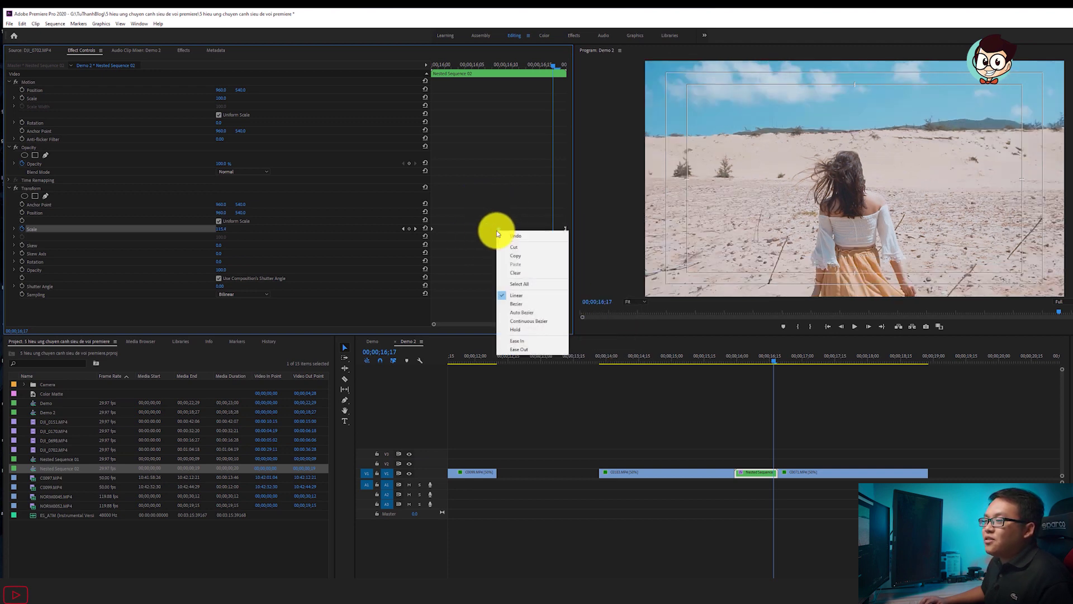
{"action": "left_click", "coordinate": [521, 312]}
{"action": "left_click", "coordinate": [458, 217]}
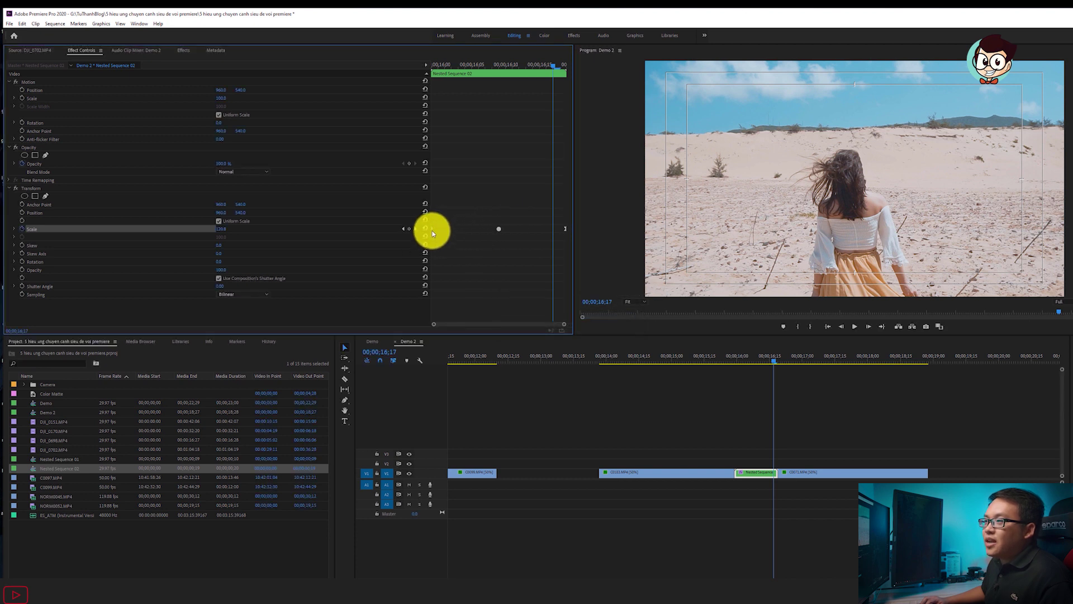
{"action": "right_click", "coordinate": [432, 229]}
{"action": "left_click", "coordinate": [471, 350]}
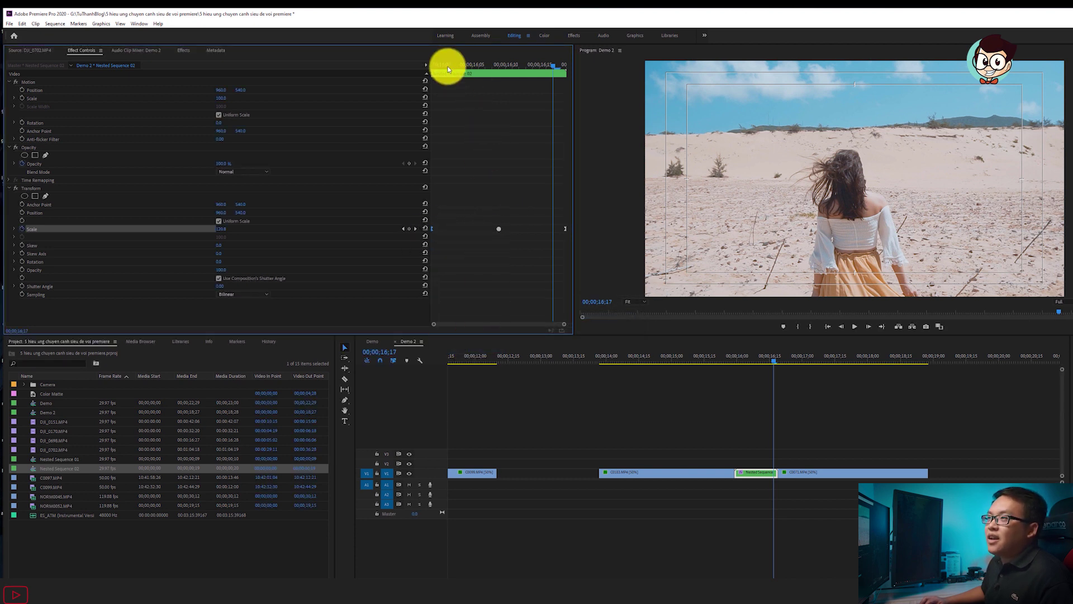
Play back the zoom transition from the sea-wave clip to the sand-dune clip.
{"action": "left_click_drag", "start_coordinate": [450, 65], "coordinate": [433, 65]}
{"action": "key", "text": "space"}
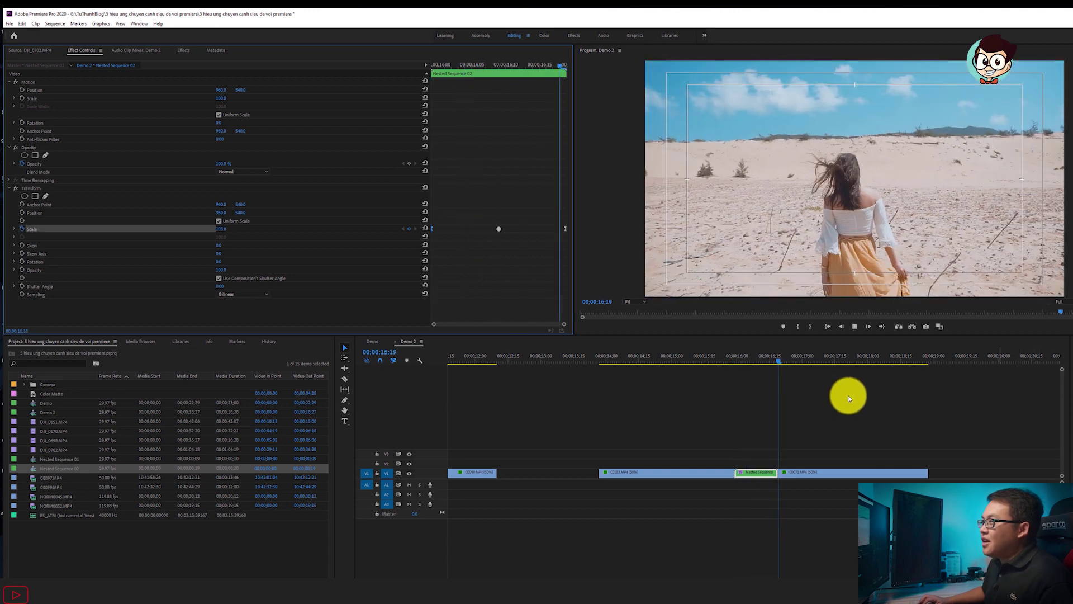
{"action": "left_click", "coordinate": [719, 354]}
{"action": "key", "text": "space"}
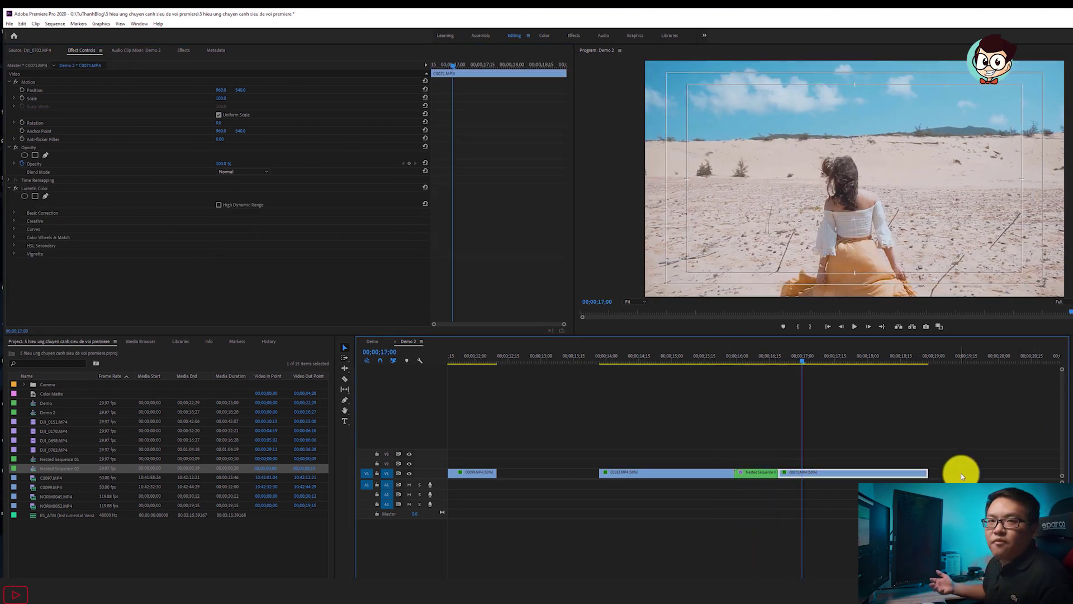
{"action": "left_click", "coordinate": [704, 353]}
{"action": "key", "text": "space"}
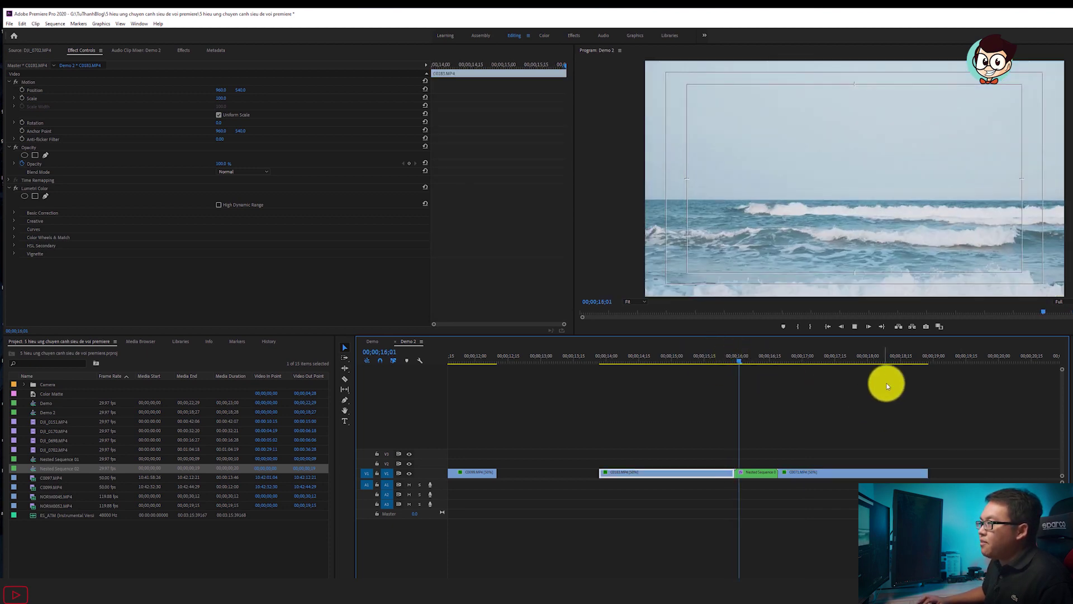
Set the Transform effect's Shutter Angle to 360 for motion blur and preview the zoom transition.
{"action": "left_click", "coordinate": [759, 361]}
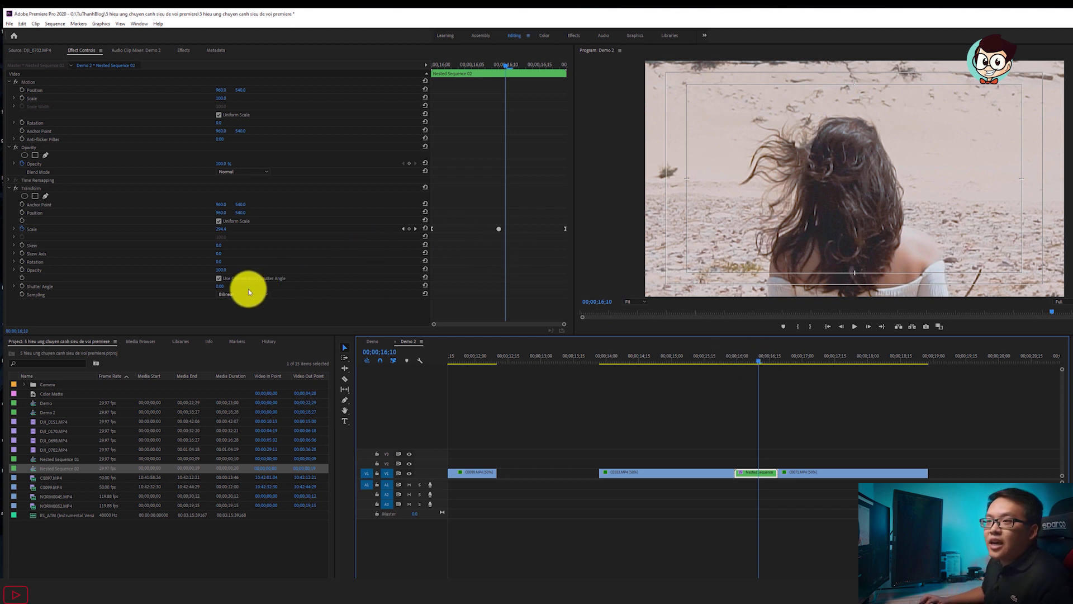
{"action": "left_click_drag", "start_coordinate": [217, 290], "coordinate": [240, 286]}
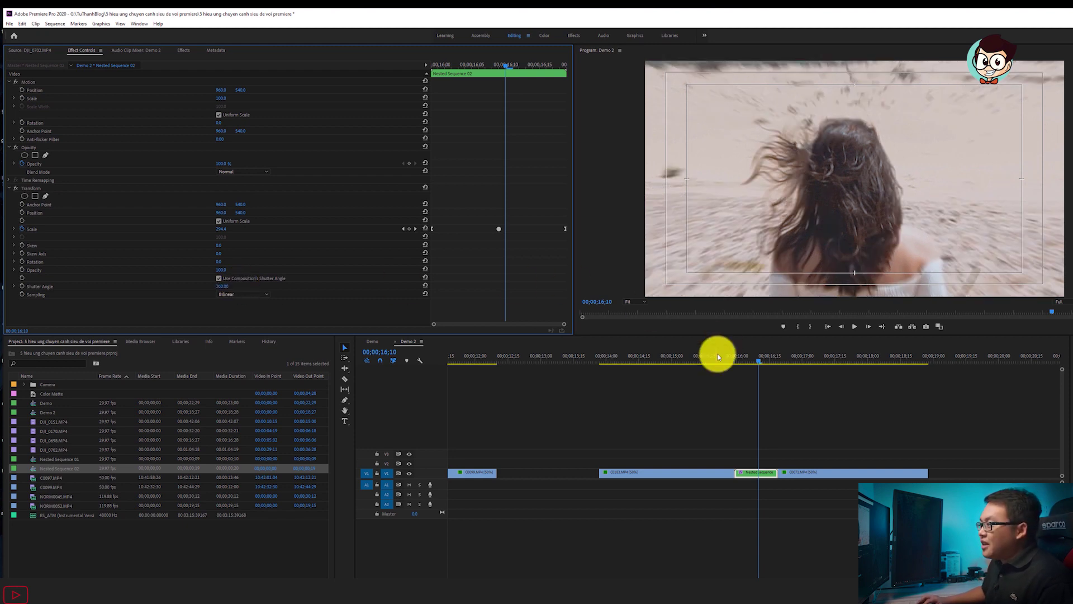
{"action": "key", "text": "space"}
{"action": "left_click", "coordinate": [723, 472]}
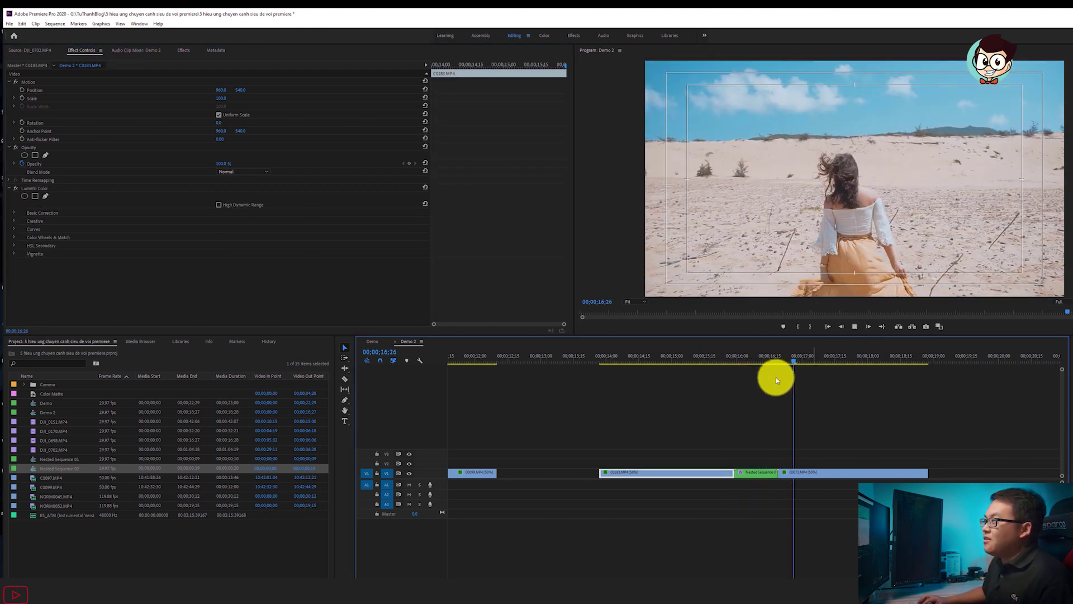
{"action": "left_click_drag", "start_coordinate": [730, 354], "coordinate": [796, 357]}
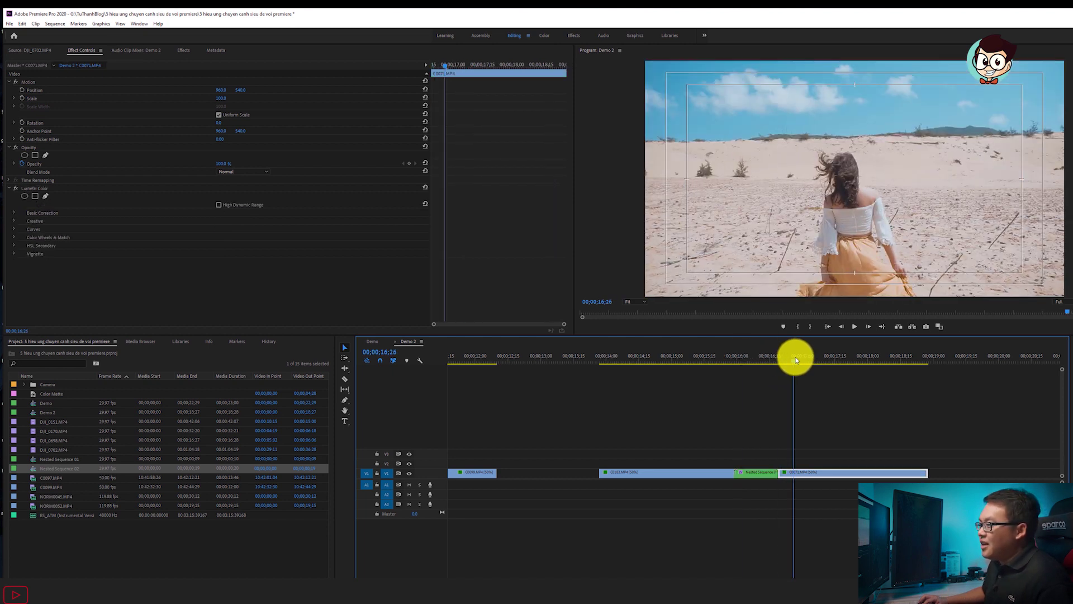
Switch to the Demo sequence and examine the Color Matte transition around 00;00;18;06, including its Opacity keyframes and blend mode.
{"action": "left_click", "coordinate": [626, 430]}
{"action": "key", "text": "minus"}
{"action": "key", "text": "minus"}
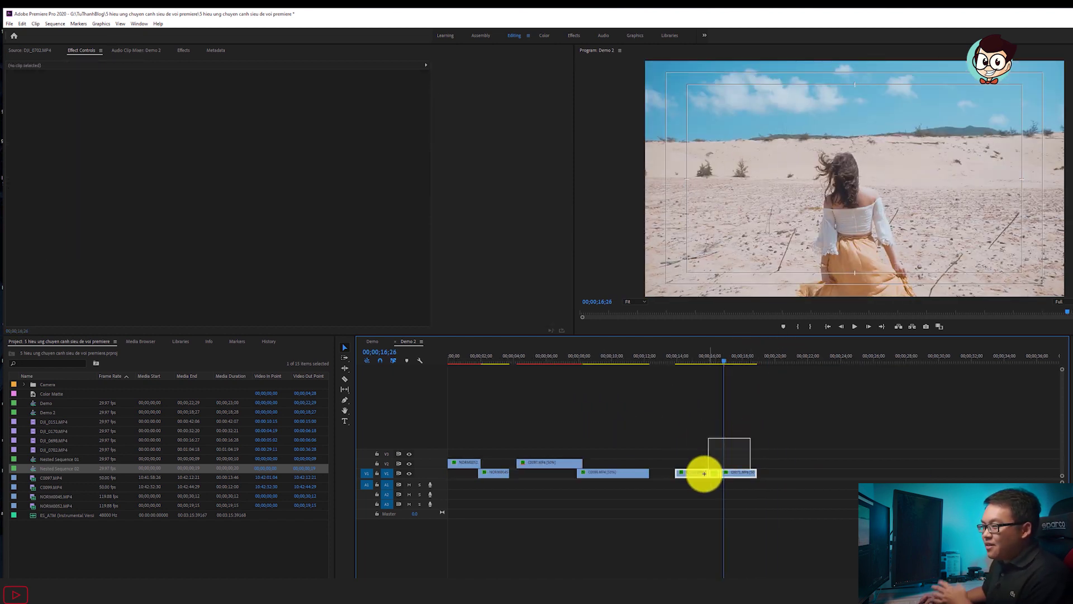
{"action": "left_click", "coordinate": [373, 340]}
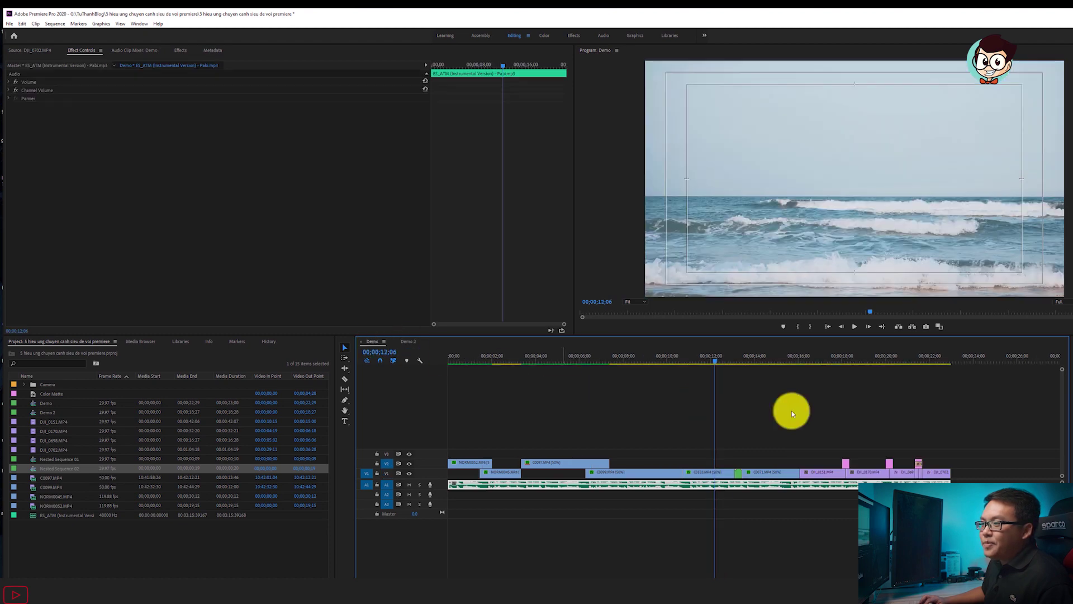
{"action": "left_click_drag", "start_coordinate": [766, 362], "coordinate": [847, 361]}
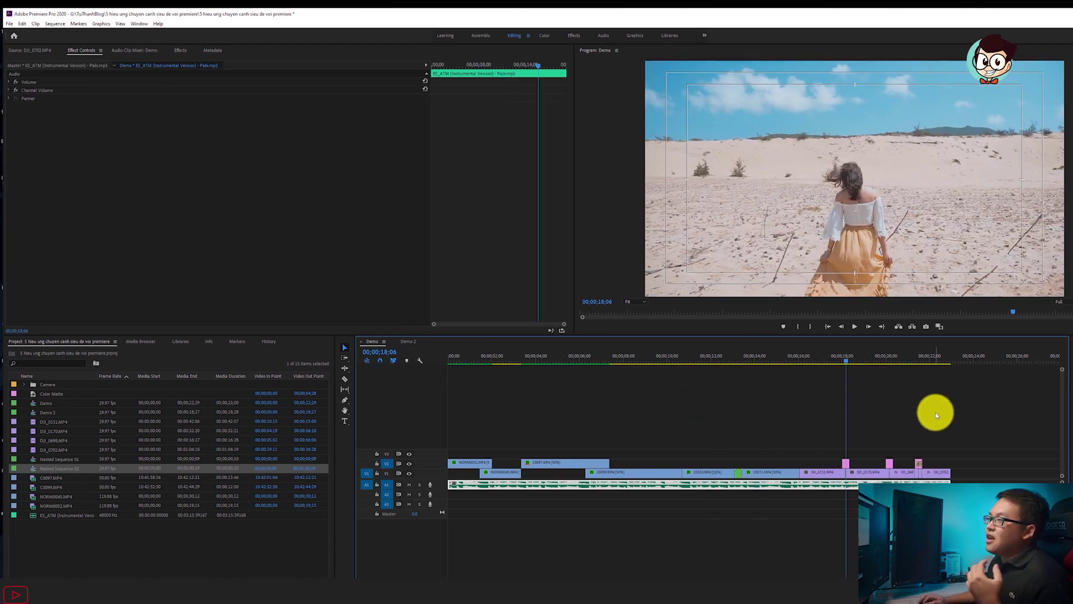
{"action": "left_click", "coordinate": [846, 462]}
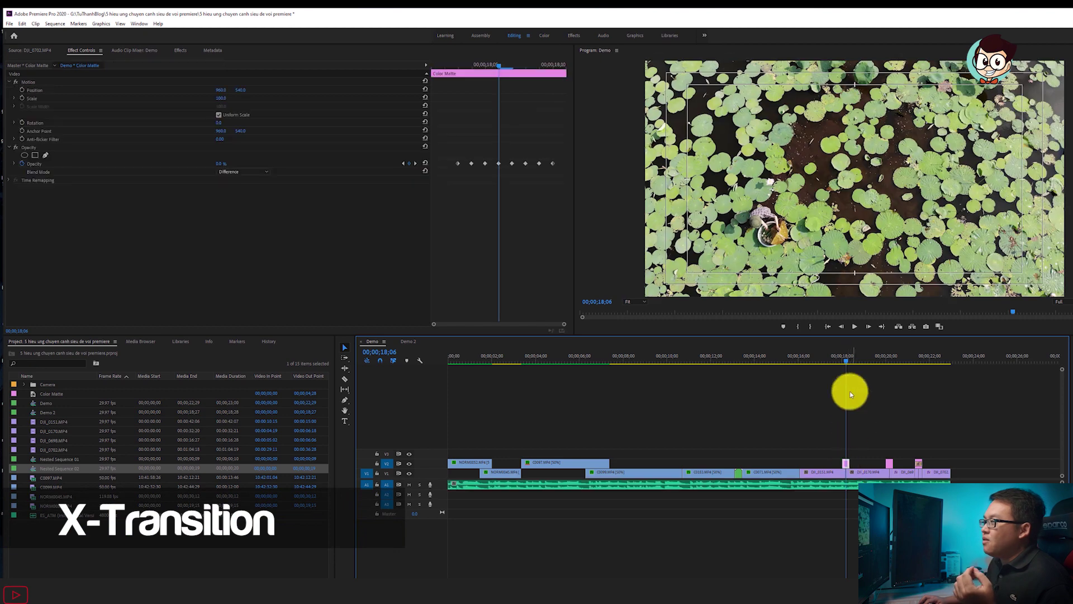
{"action": "left_click", "coordinate": [848, 359]}
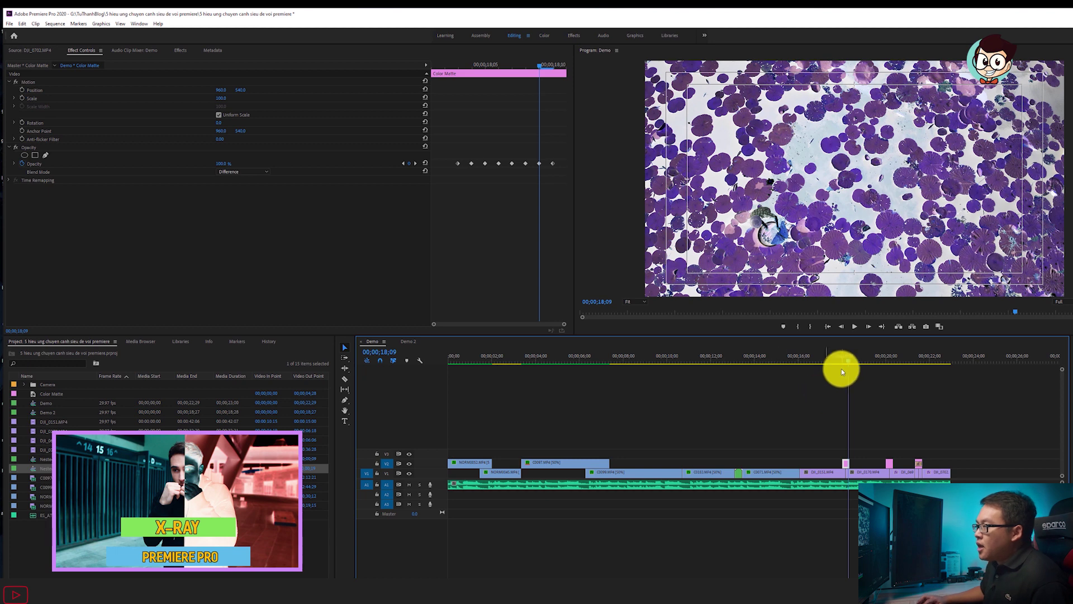
Copy the two adjacent lotus-pond clips from the Demo sequence and paste them at the end of Demo 2.
{"action": "left_click", "coordinate": [822, 471]}
{"action": "left_click", "coordinate": [873, 472], "text": "shift"}
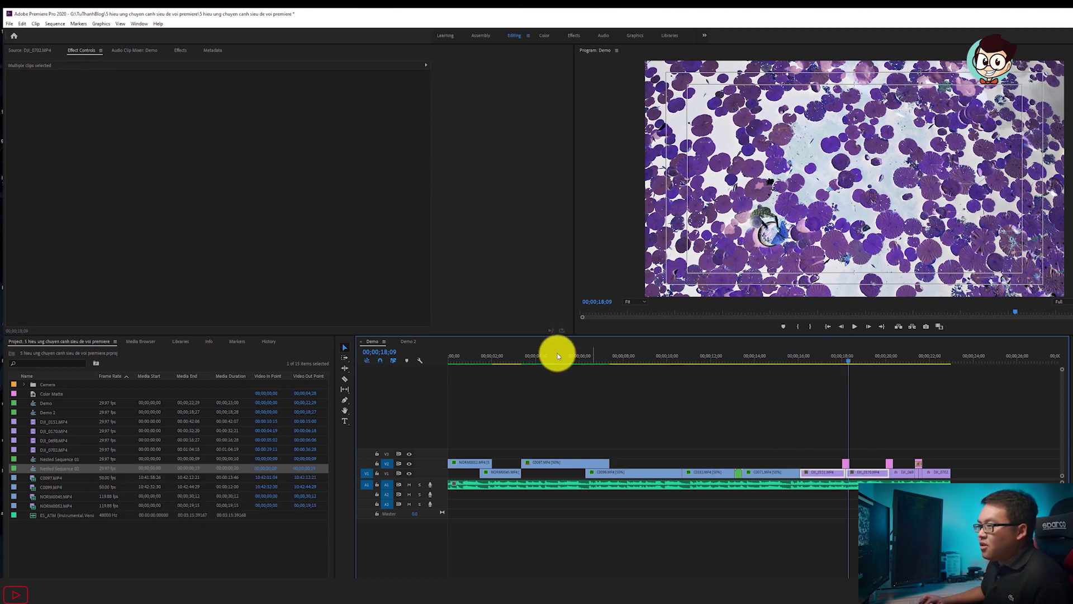
{"action": "left_click", "coordinate": [408, 342]}
{"action": "key", "text": "End"}
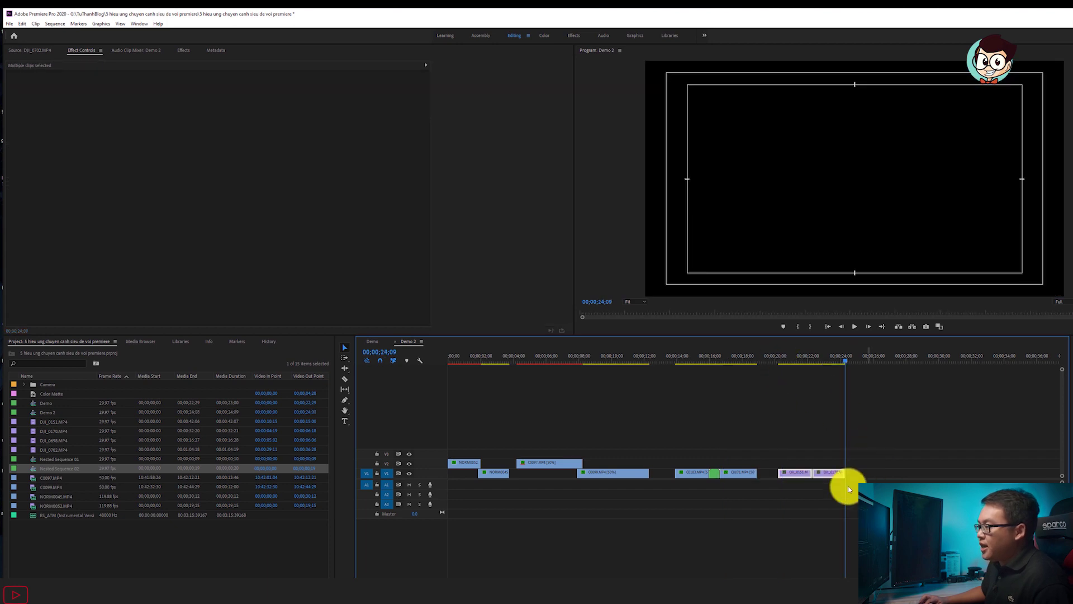
{"action": "left_click", "coordinate": [809, 359]}
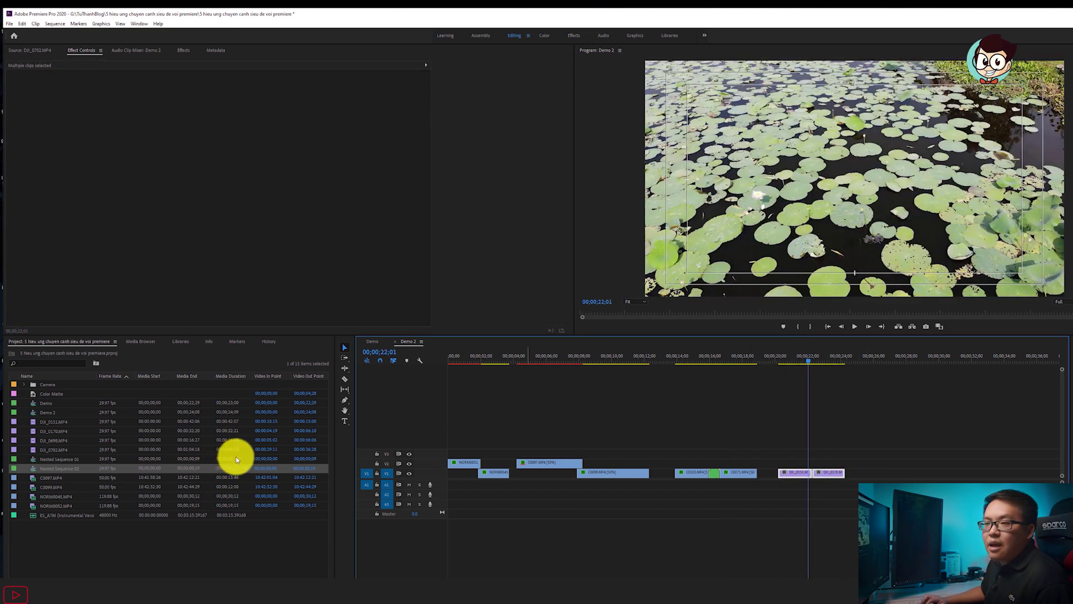
Create a new white color matte named Color Matte.
{"action": "left_click", "coordinate": [176, 546]}
{"action": "right_click", "coordinate": [196, 547]}
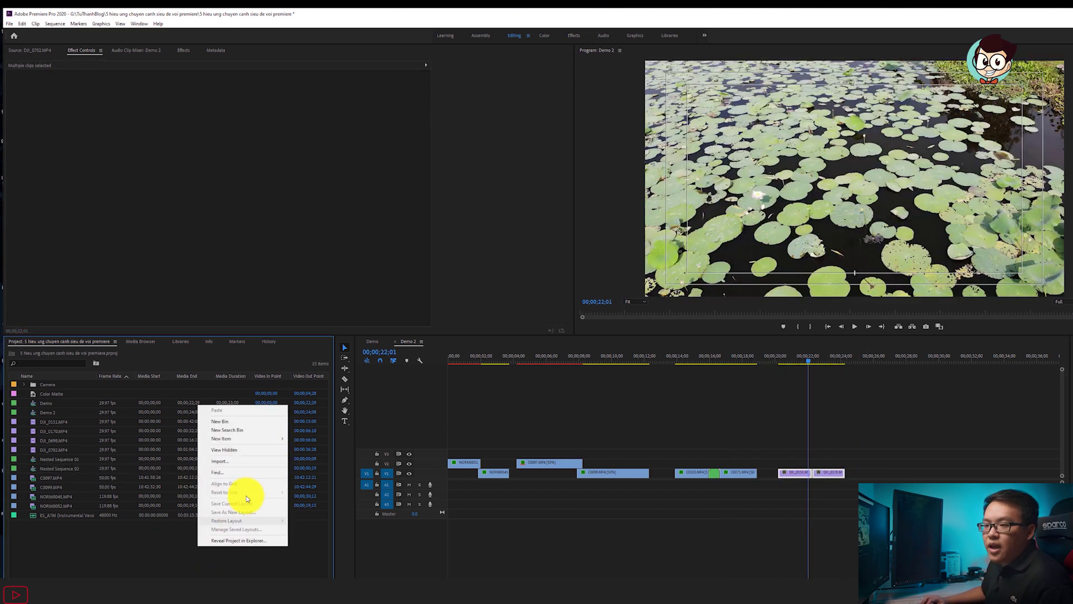
{"action": "mouse_move", "coordinate": [258, 438]}
{"action": "left_click", "coordinate": [330, 499]}
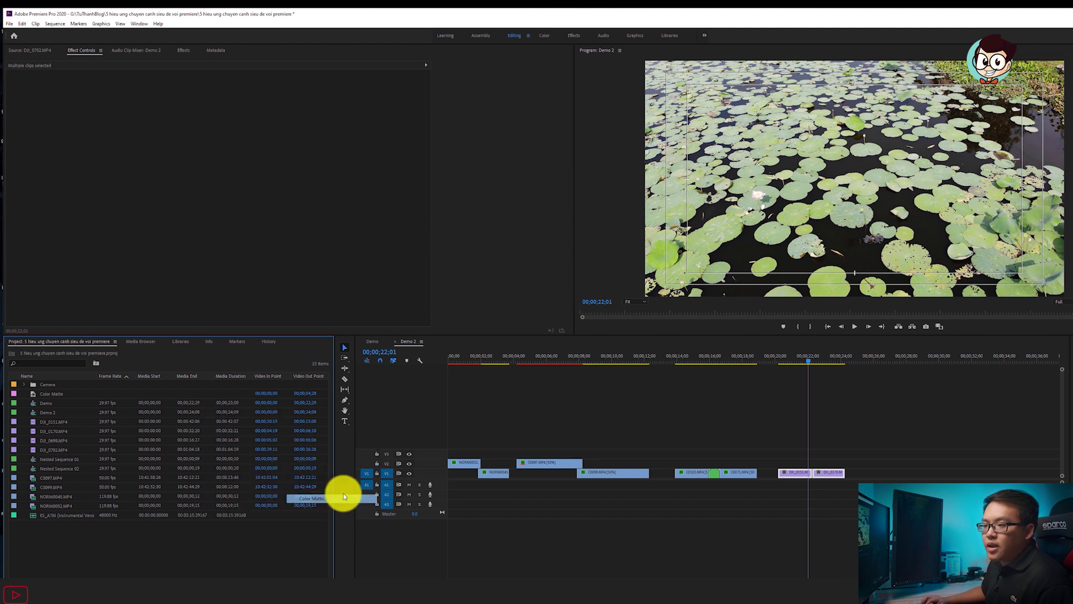
{"action": "left_click", "coordinate": [585, 343]}
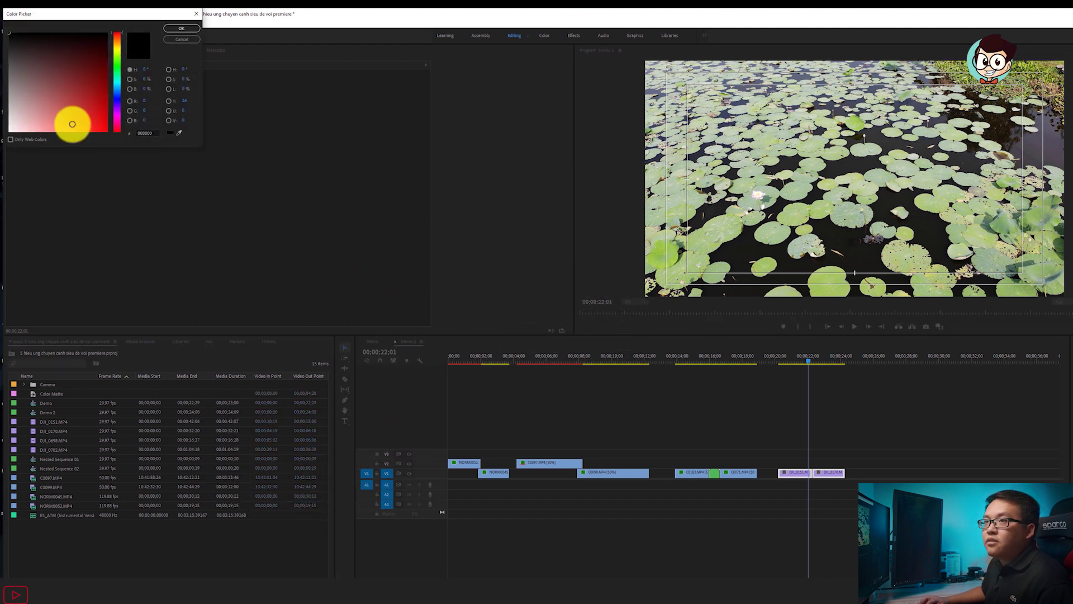
{"action": "left_click_drag", "start_coordinate": [84, 20], "coordinate": [596, 255]}
{"action": "left_click_drag", "start_coordinate": [584, 324], "coordinate": [423, 400]}
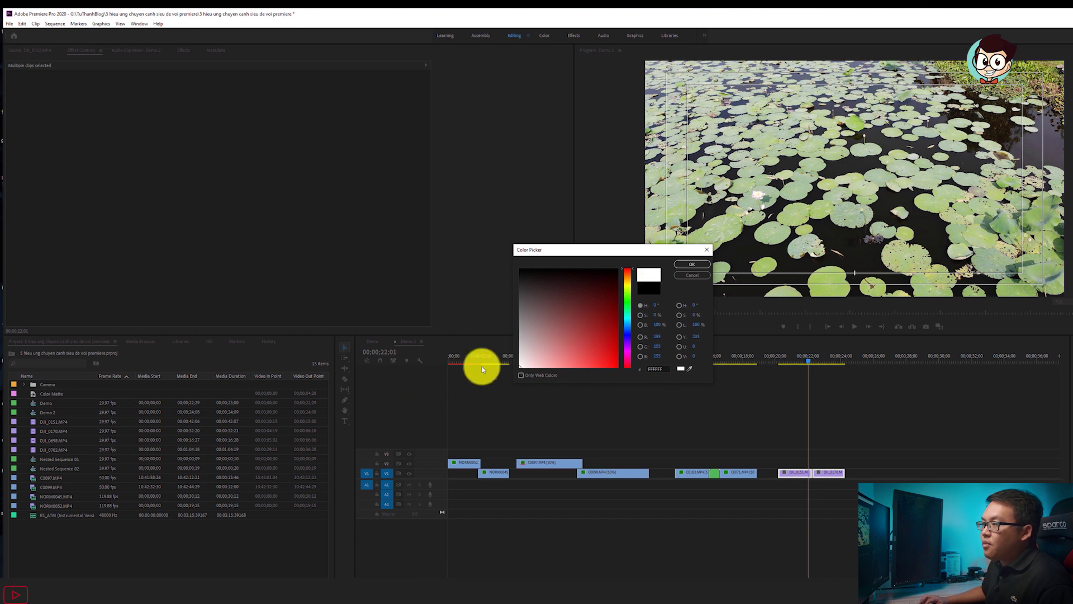
{"action": "key", "text": "Return"}
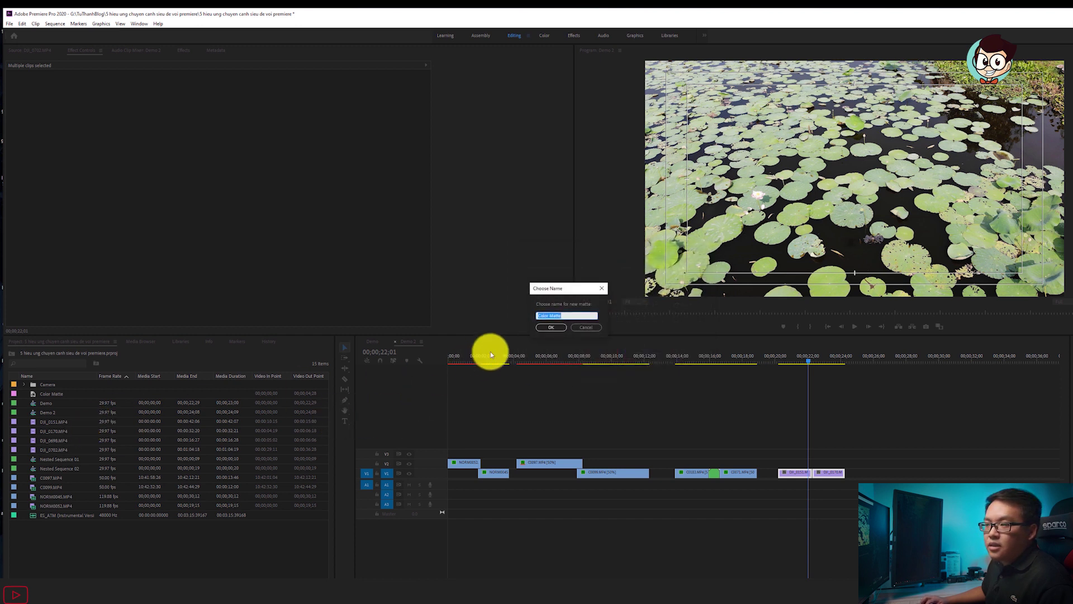
{"action": "left_click", "coordinate": [544, 328]}
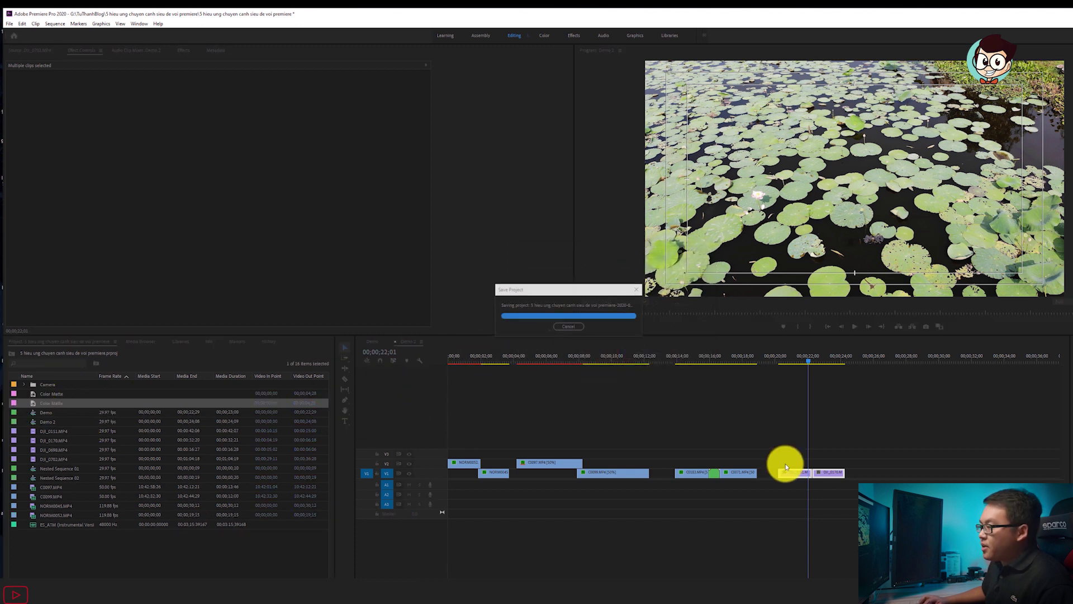
Place the white Color Matte on V2 over the second lotus clip, starting at the cut between the two clips.
{"action": "left_click_drag", "start_coordinate": [36, 400], "coordinate": [817, 471]}
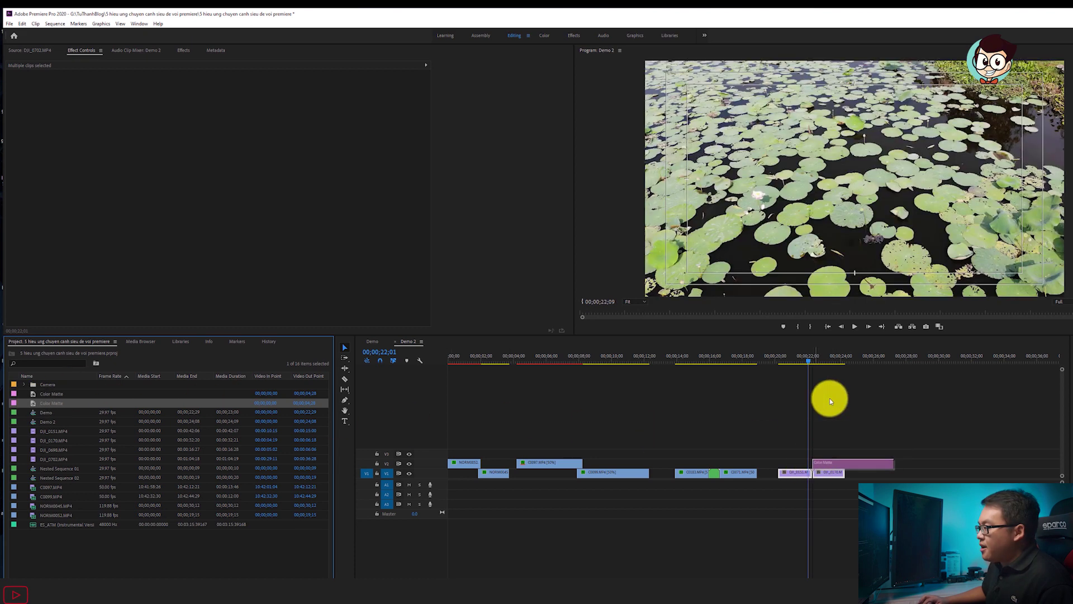
{"action": "left_click", "coordinate": [813, 353]}
{"action": "scroll", "coordinate": [875, 391], "scroll_direction": "up", "scroll_amount": 2}
{"action": "scroll", "coordinate": [875, 392], "scroll_direction": "up", "scroll_amount": 2}
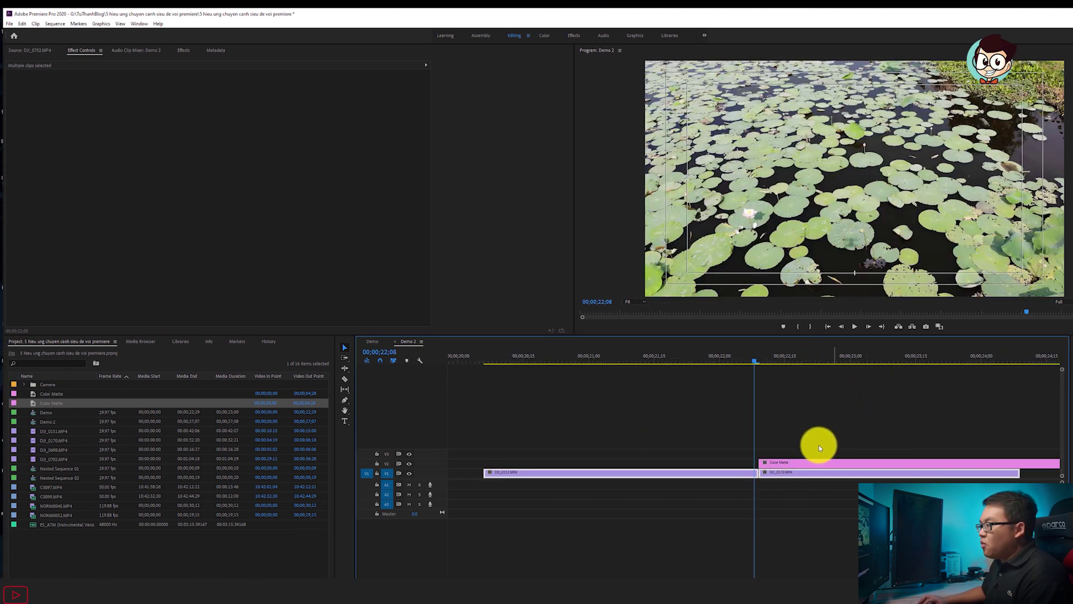
Split the second lotus clip on V1 five frames after the cut.
{"action": "key", "text": "Right"}
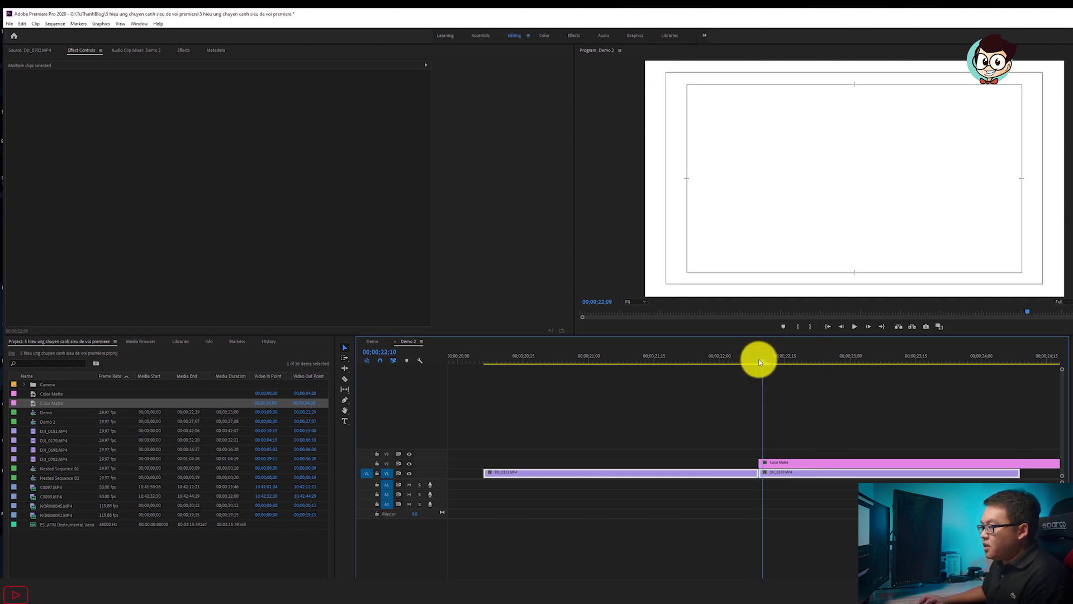
{"action": "left_click", "coordinate": [784, 471]}
{"action": "key", "text": "Right"}
{"action": "key", "text": "Right"}
{"action": "key", "text": "Right"}
{"action": "key", "text": "Right"}
{"action": "key", "text": "Right"}
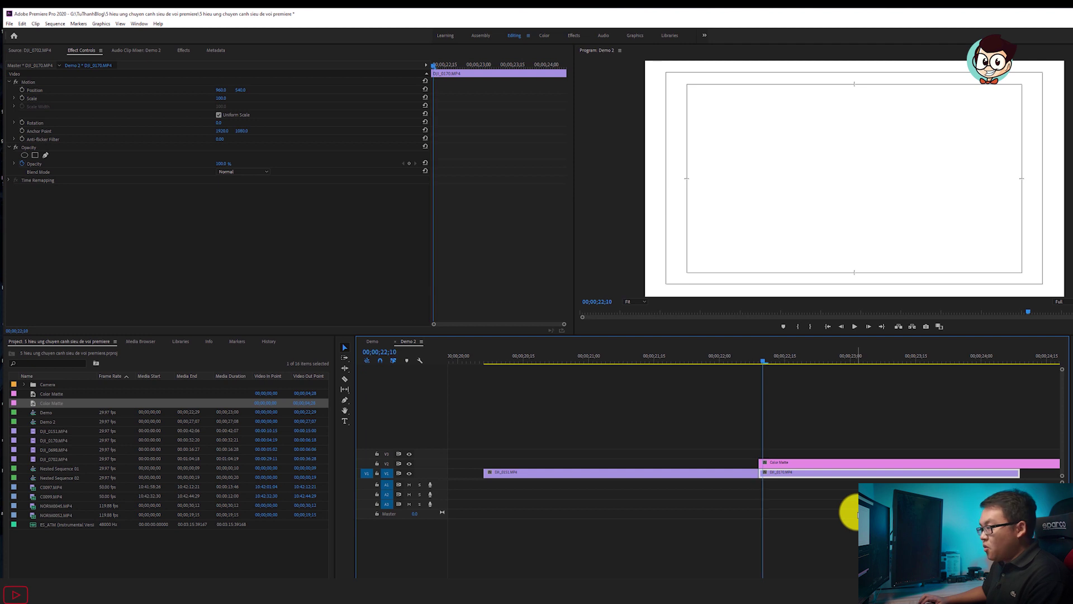
{"action": "key", "text": "ctrl+k"}
Split the first lotus clip on V1 five frames before the cut, at 00;00;22;04.
{"action": "left_click", "coordinate": [760, 361]}
{"action": "key", "text": "Left"}
{"action": "key", "text": "Left"}
{"action": "key", "text": "Left"}
{"action": "key", "text": "Left"}
{"action": "key", "text": "Left"}
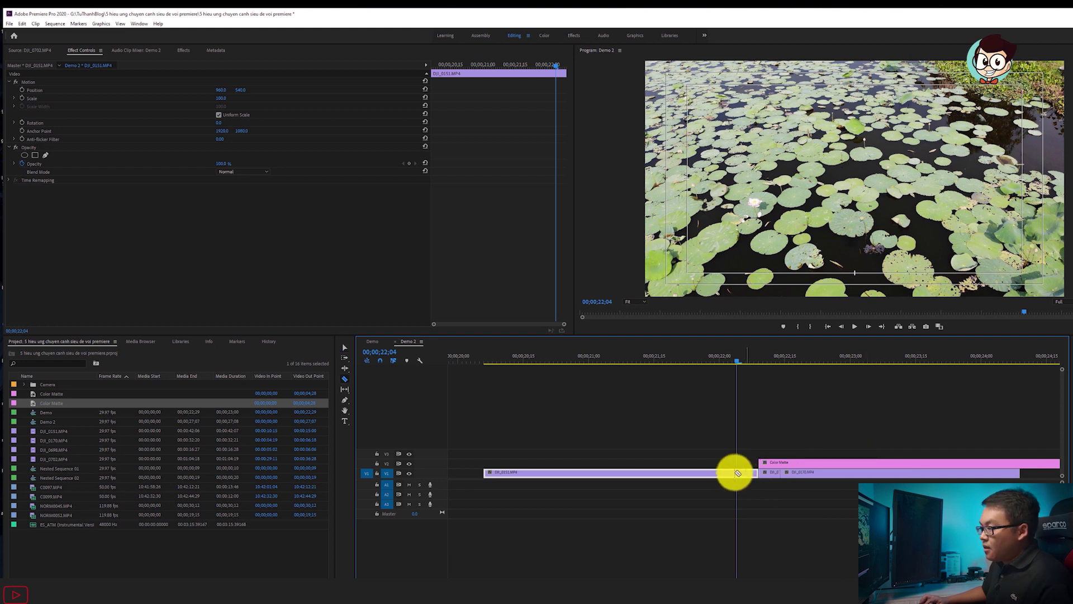
{"action": "key", "text": "ctrl+k"}
Trim the Color Matte on V2 to span exactly the two short clip segments around the cut, starting at 00;00;22;04.
{"action": "left_click", "coordinate": [1009, 464]}
{"action": "key", "text": "minus"}
{"action": "key", "text": "minus"}
{"action": "left_click_drag", "start_coordinate": [916, 463], "coordinate": [756, 459]}
{"action": "key", "text": "equal"}
{"action": "key", "text": "equal"}
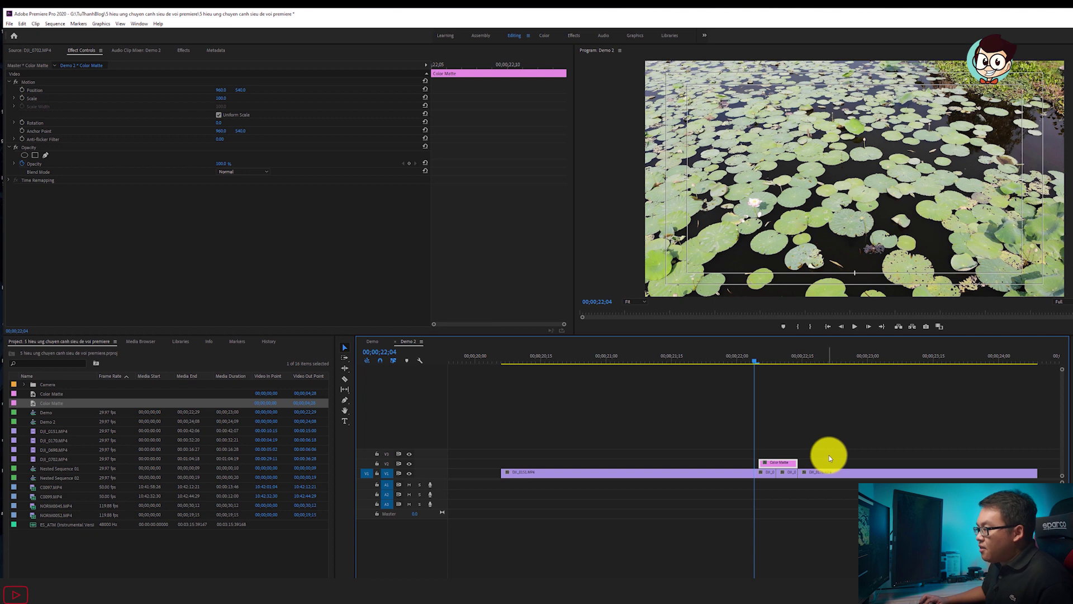
{"action": "mouse_move", "coordinate": [775, 463]}
{"action": "left_mouse_down"}
{"action": "mouse_move", "coordinate": [745, 462]}
{"action": "mouse_move", "coordinate": [755, 463]}
{"action": "left_mouse_up"}
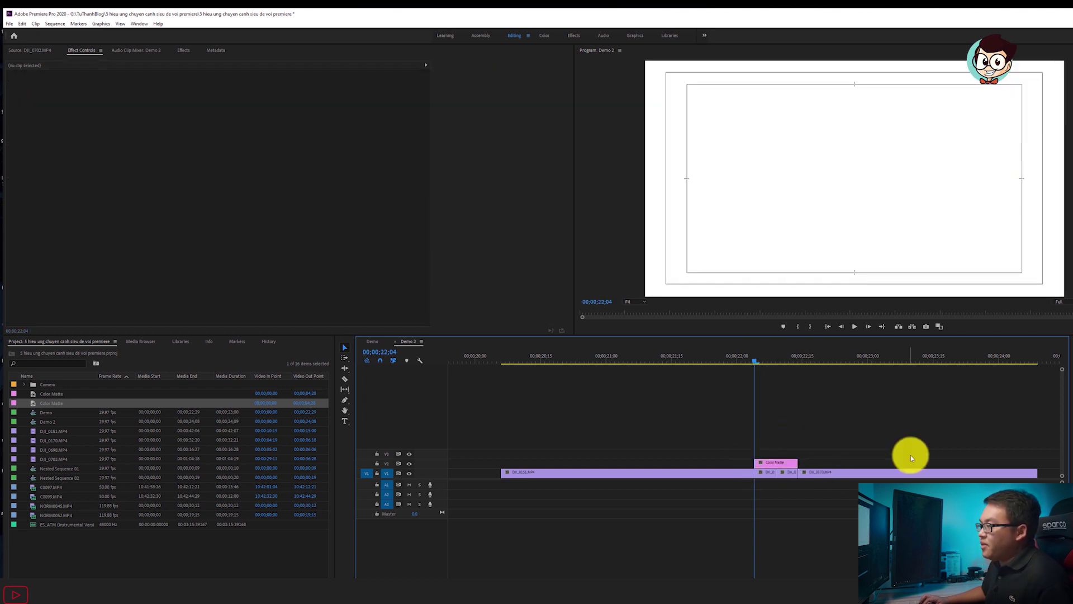
{"action": "left_click", "coordinate": [797, 462]}
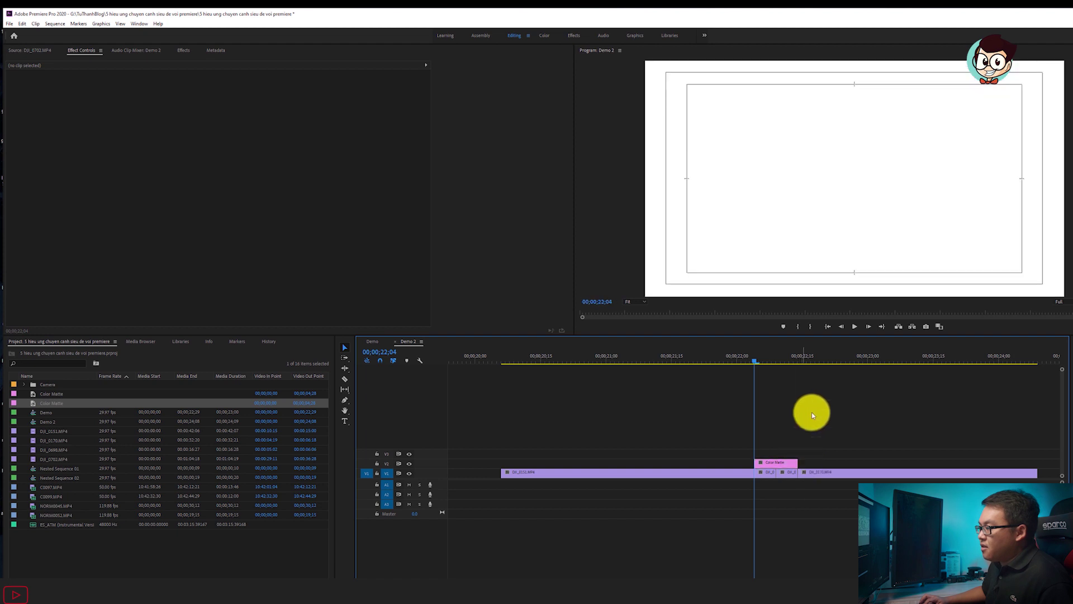
Set the Color Matte's blend mode to Difference.
{"action": "left_click", "coordinate": [773, 464]}
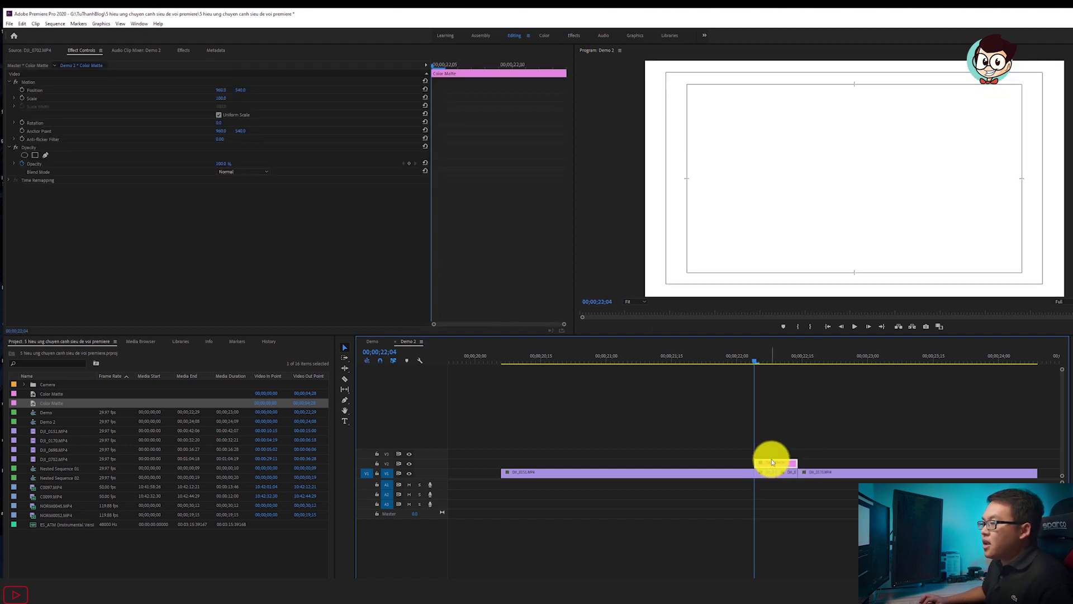
{"action": "left_click", "coordinate": [252, 172]}
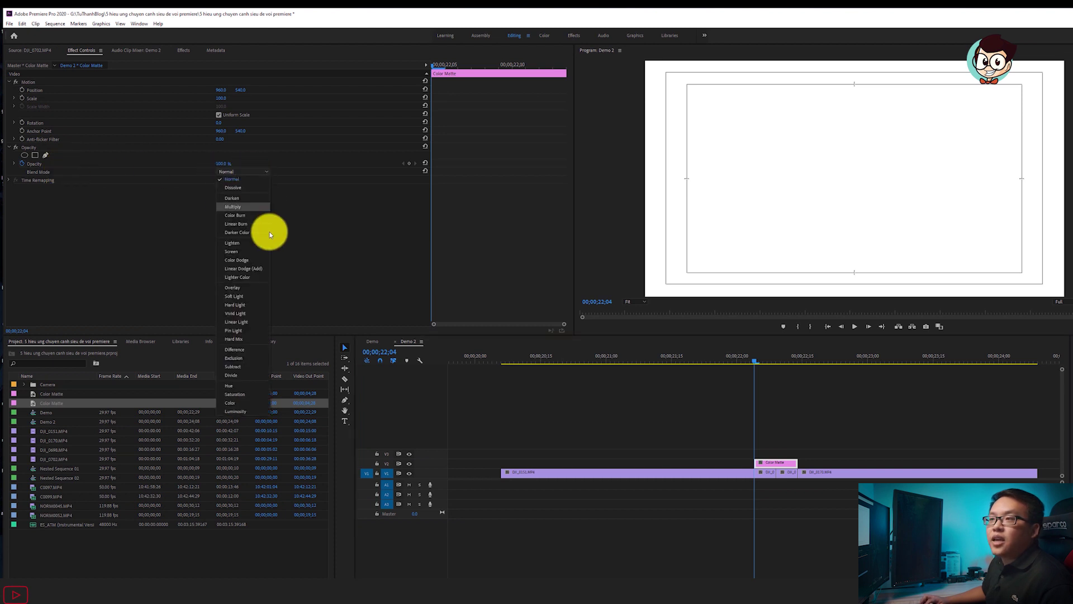
{"action": "left_click", "coordinate": [242, 350]}
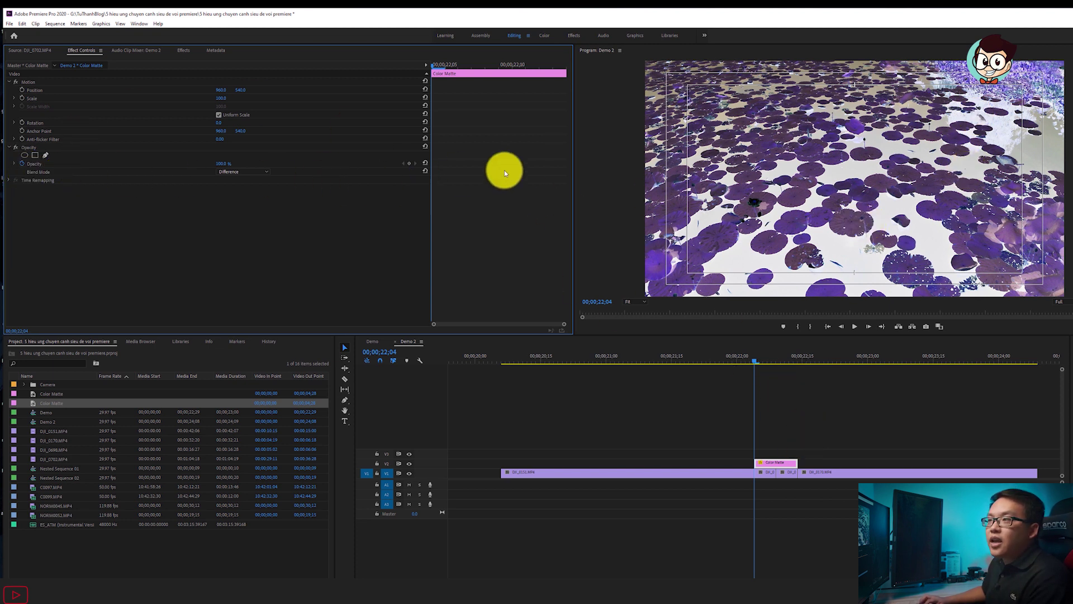
Keyframe the Color Matte's Opacity at 0% on 00;00;22;06, 100% on 22;07 and 0% on 22;08.
{"action": "key", "text": "Right"}
{"action": "key", "text": "Right"}
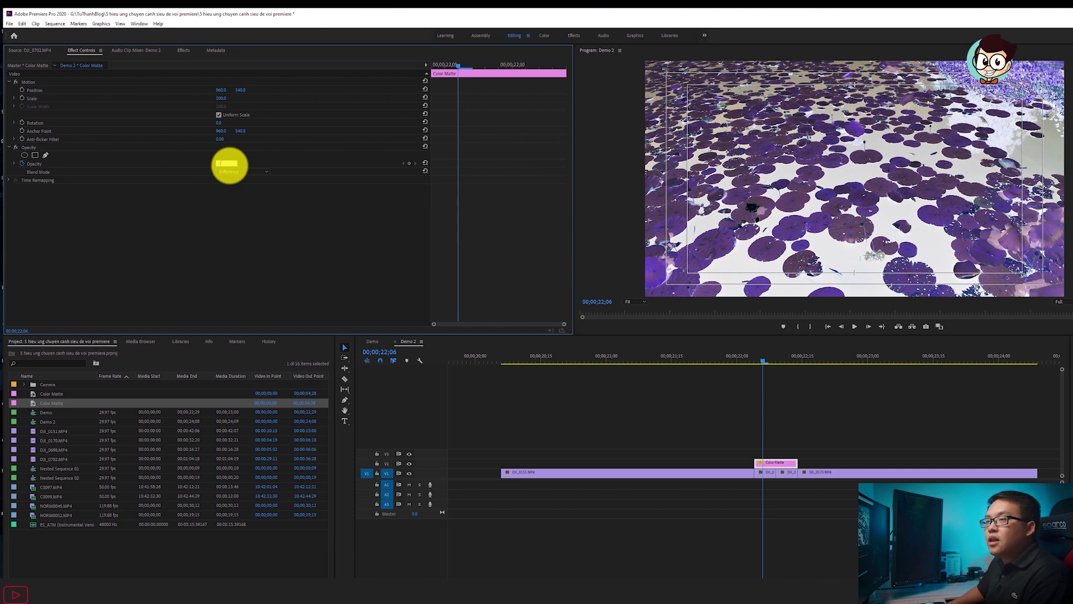
{"action": "key", "text": "Return"}
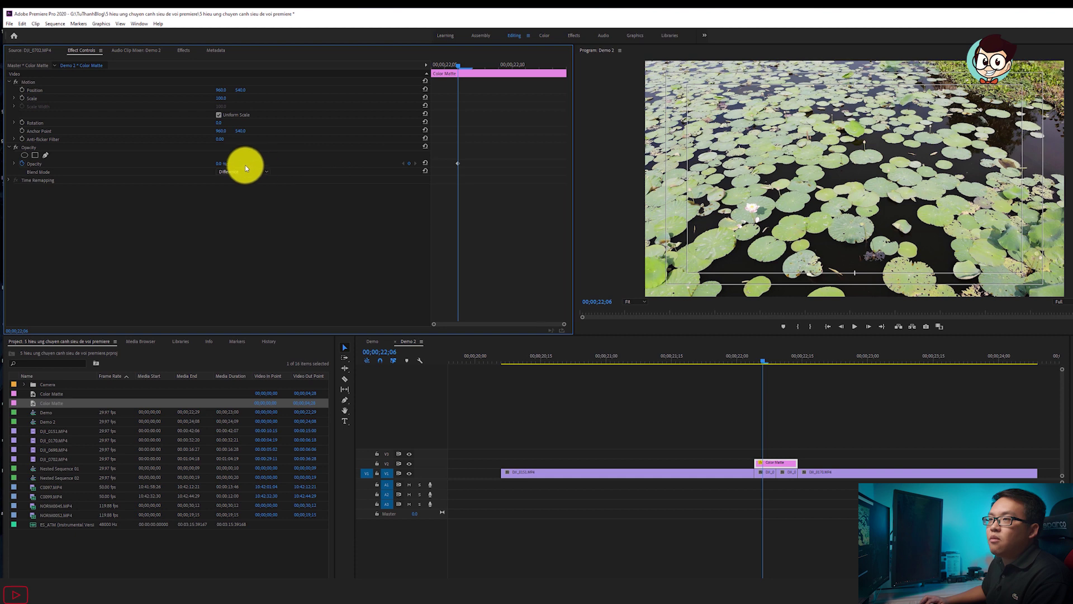
{"action": "key", "text": "Right"}
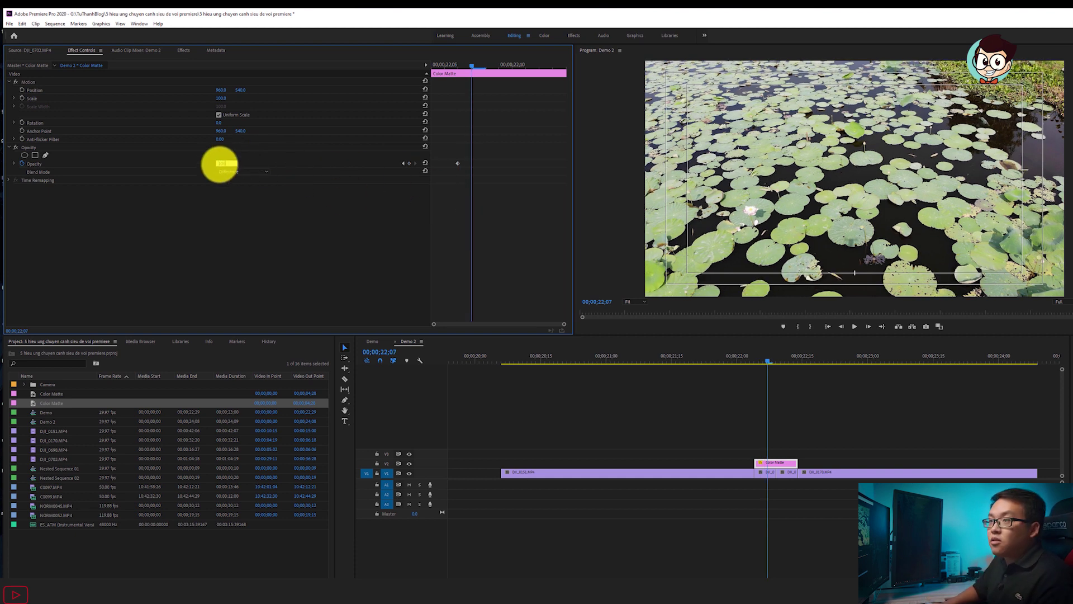
{"action": "type", "text": "100"}
{"action": "key", "text": "Return"}
{"action": "key", "text": "Right"}
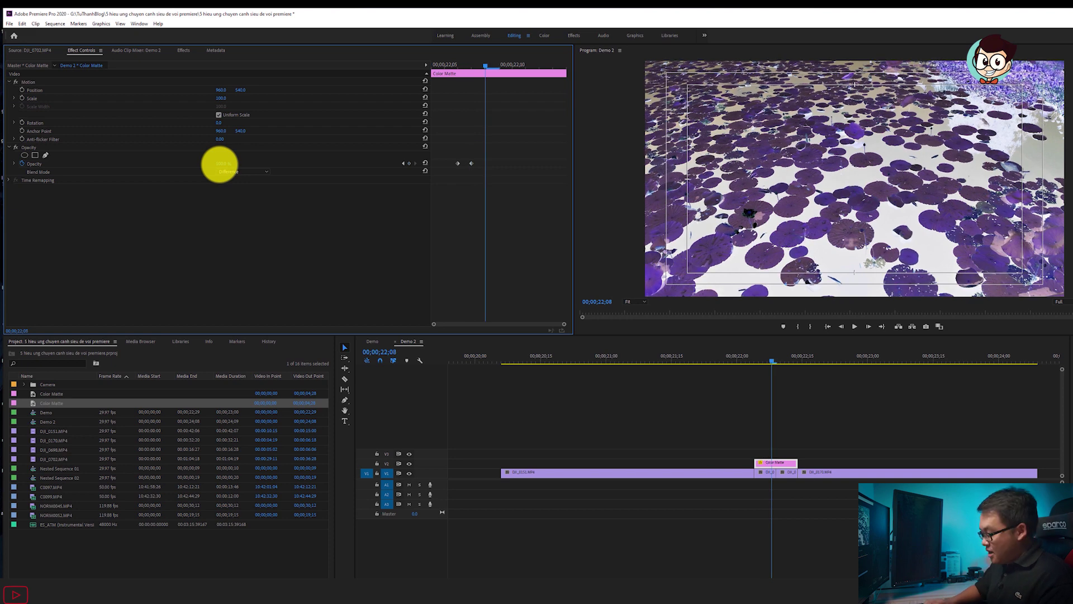
{"action": "left_click", "coordinate": [221, 163]}
{"action": "type", "text": "0"}
{"action": "key", "text": "Return"}
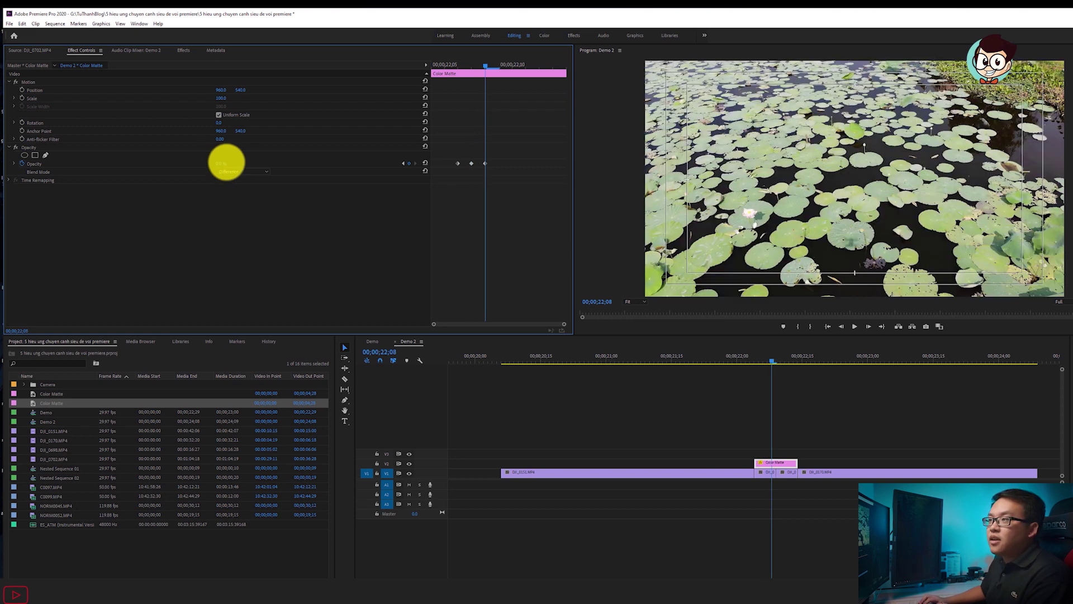
Continue the Color Matte's frame-by-frame Opacity keyframes from 00;00;22;09 to 22;12 with 100%, 0%, 100% and 0%.
{"action": "key", "text": "Right"}
{"action": "left_click", "coordinate": [227, 163]}
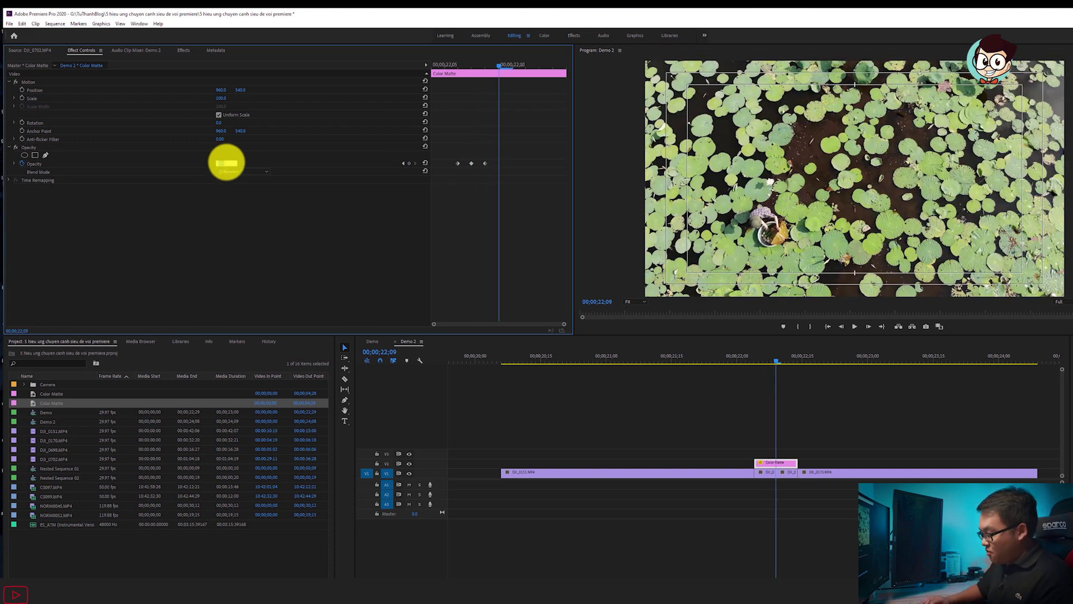
{"action": "type", "text": "100"}
{"action": "key", "text": "Return"}
{"action": "key", "text": "Right"}
{"action": "left_click", "coordinate": [232, 163]}
{"action": "type", "text": "0"}
{"action": "key", "text": "Return"}
{"action": "key", "text": "Right"}
{"action": "left_click", "coordinate": [226, 162]}
{"action": "type", "text": "100"}
{"action": "key", "text": "Return"}
{"action": "key", "text": "Right"}
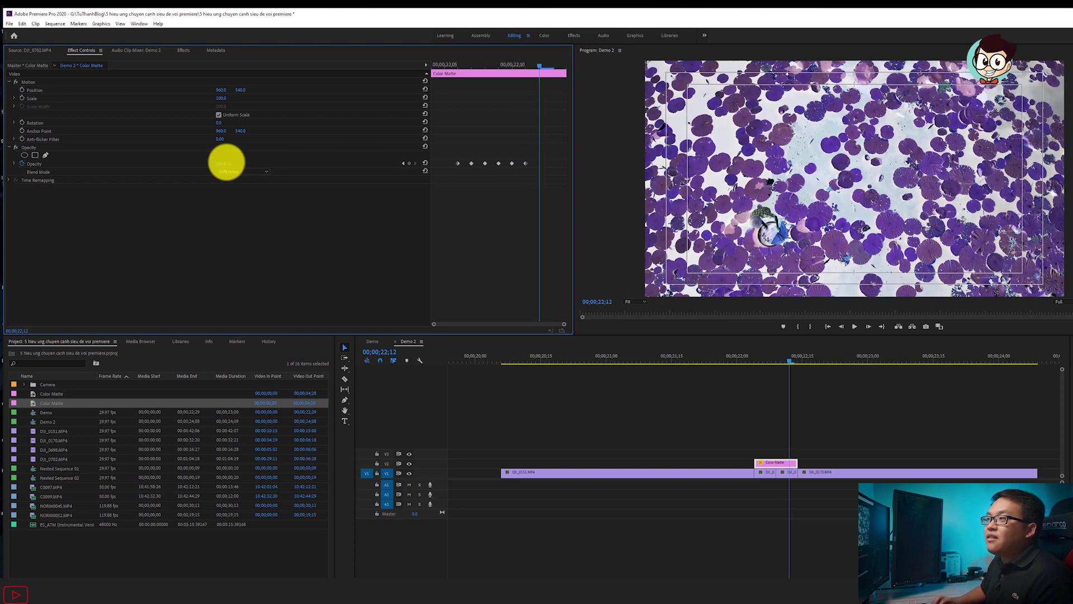
{"action": "left_click", "coordinate": [227, 163]}
{"action": "type", "text": "0"}
{"action": "key", "text": "Return"}
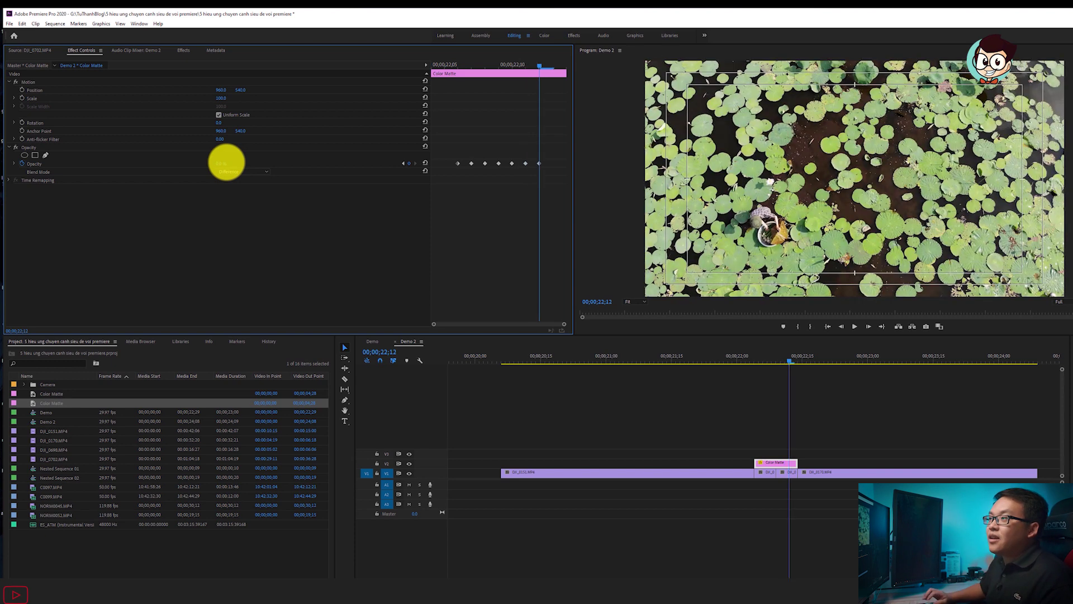
Play back and scrub through the flashing Color Matte transition between the two lotus clips.
{"action": "left_click", "coordinate": [733, 358]}
{"action": "key", "text": "space"}
{"action": "key", "text": "space"}
{"action": "left_click", "coordinate": [744, 360]}
{"action": "key", "text": "space"}
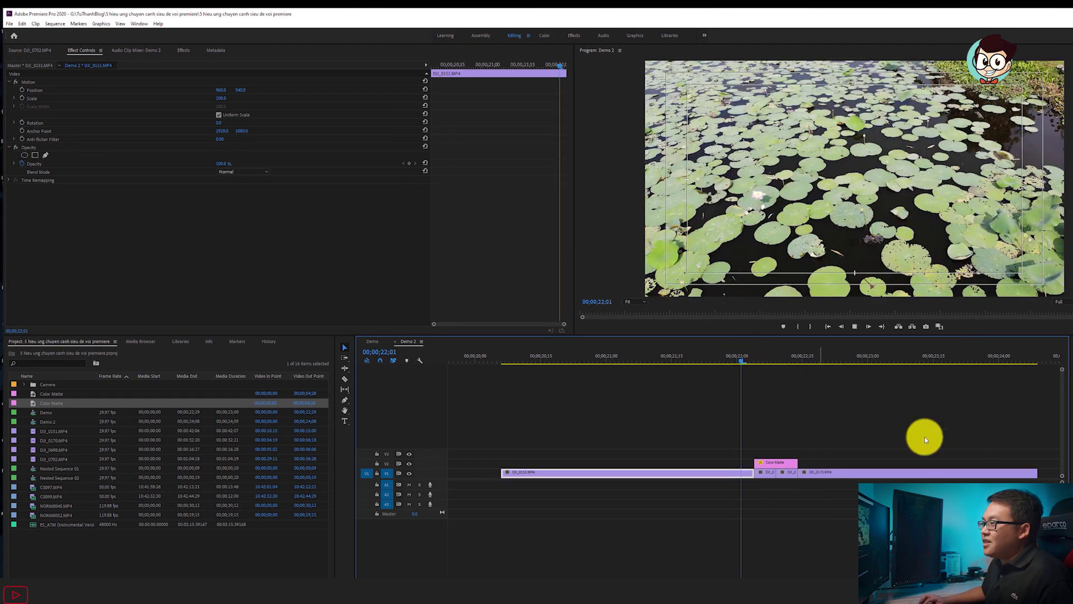
{"action": "left_click", "coordinate": [742, 354]}
{"action": "key", "text": "space"}
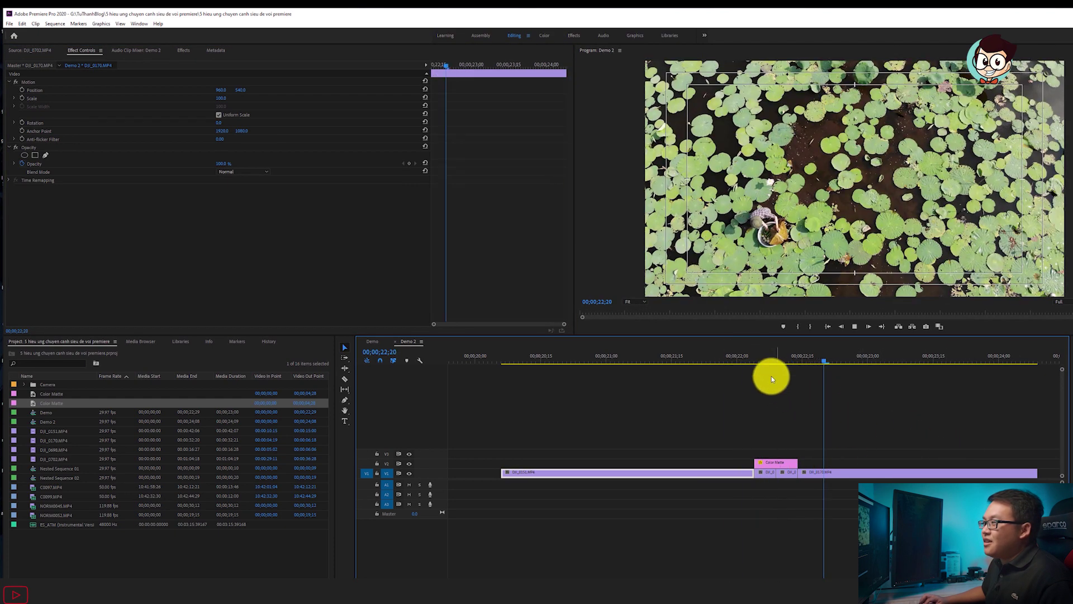
{"action": "mouse_move", "coordinate": [760, 361]}
{"action": "left_mouse_down"}
{"action": "mouse_move", "coordinate": [783, 361]}
{"action": "mouse_move", "coordinate": [773, 361]}
{"action": "left_mouse_up"}
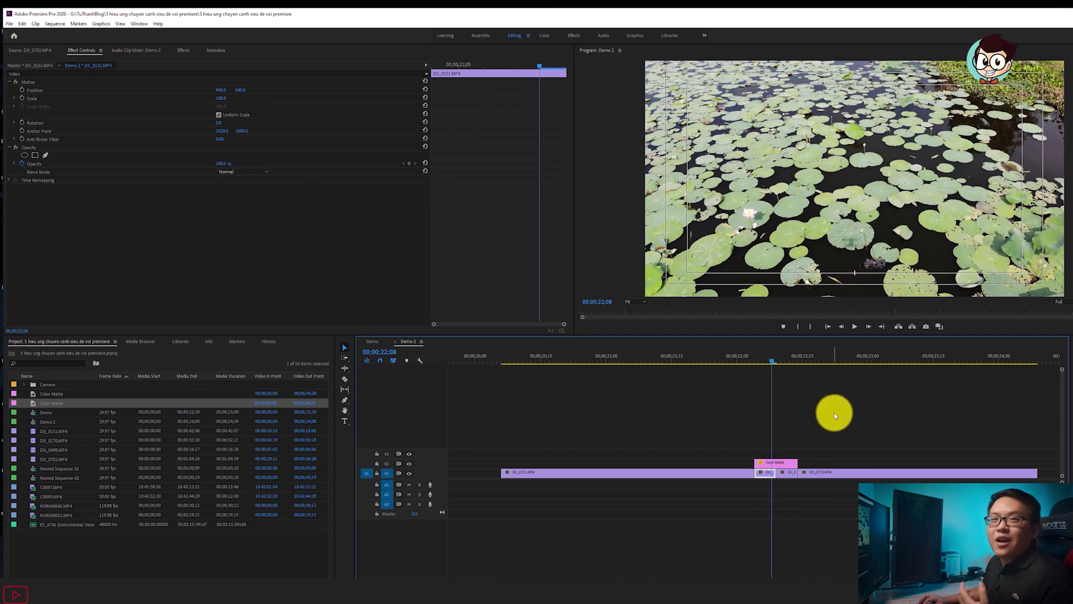
Copy the last two clips of the Demo sequence and paste them into Demo 2 at 00;00;25;03.
{"action": "left_click", "coordinate": [860, 425]}
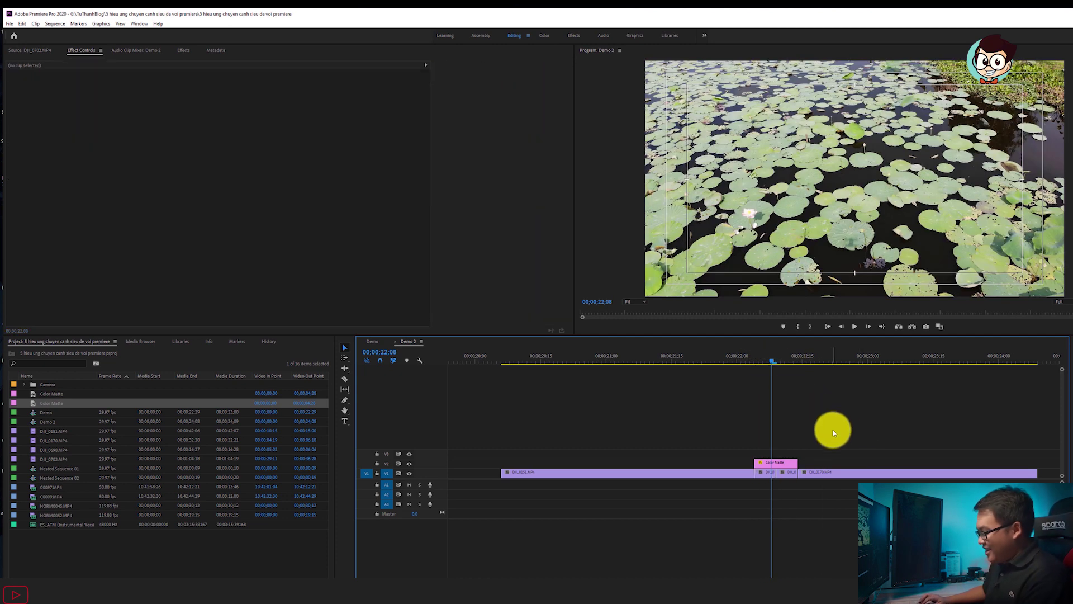
{"action": "key", "text": "minus"}
{"action": "key", "text": "minus"}
{"action": "key", "text": "backslash"}
{"action": "key", "text": "backslash"}
{"action": "key", "text": "backslash"}
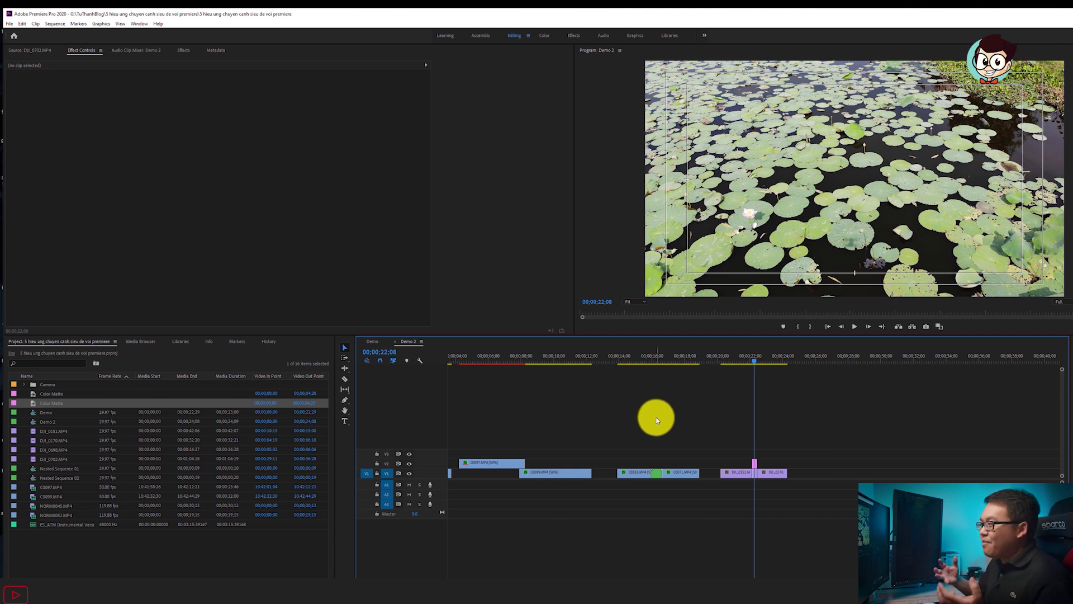
{"action": "left_click", "coordinate": [373, 342]}
{"action": "left_click_drag", "start_coordinate": [951, 480], "coordinate": [912, 473]}
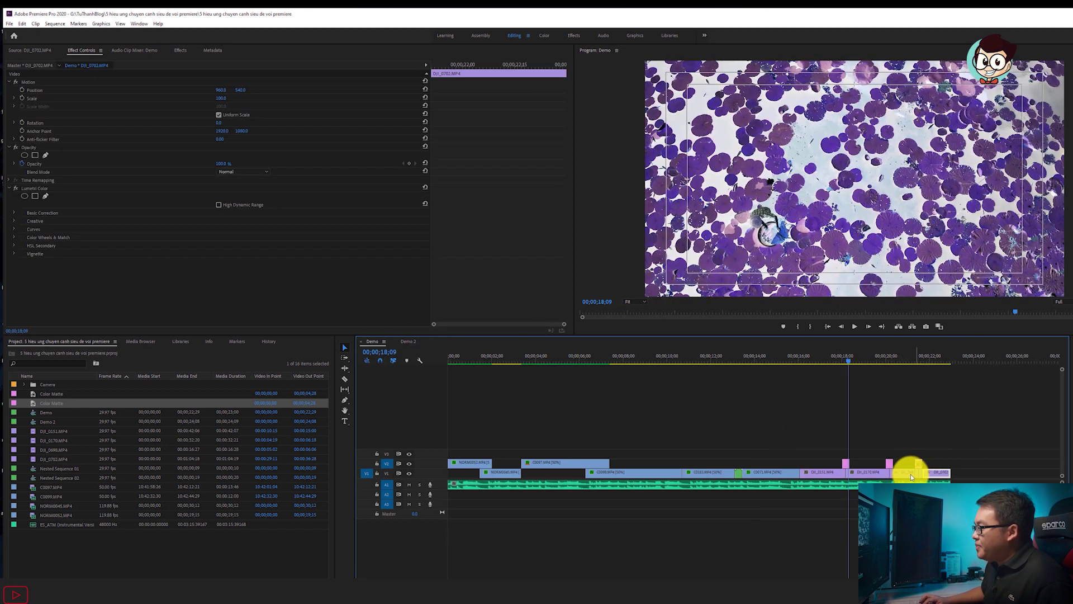
{"action": "left_click", "coordinate": [905, 474], "text": "shift"}
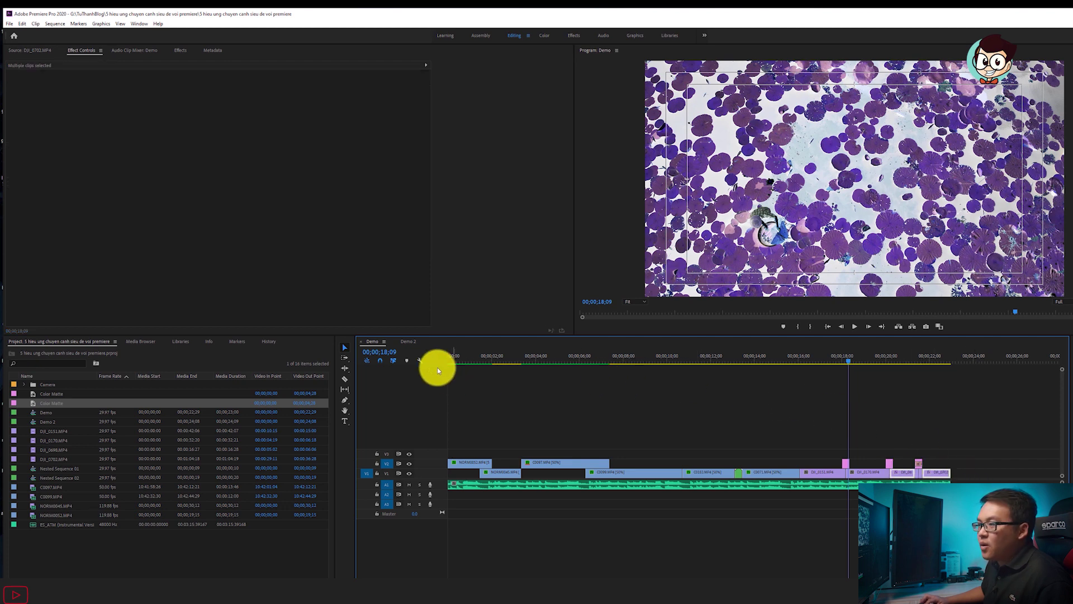
{"action": "left_click", "coordinate": [412, 341]}
{"action": "left_click", "coordinate": [802, 357]}
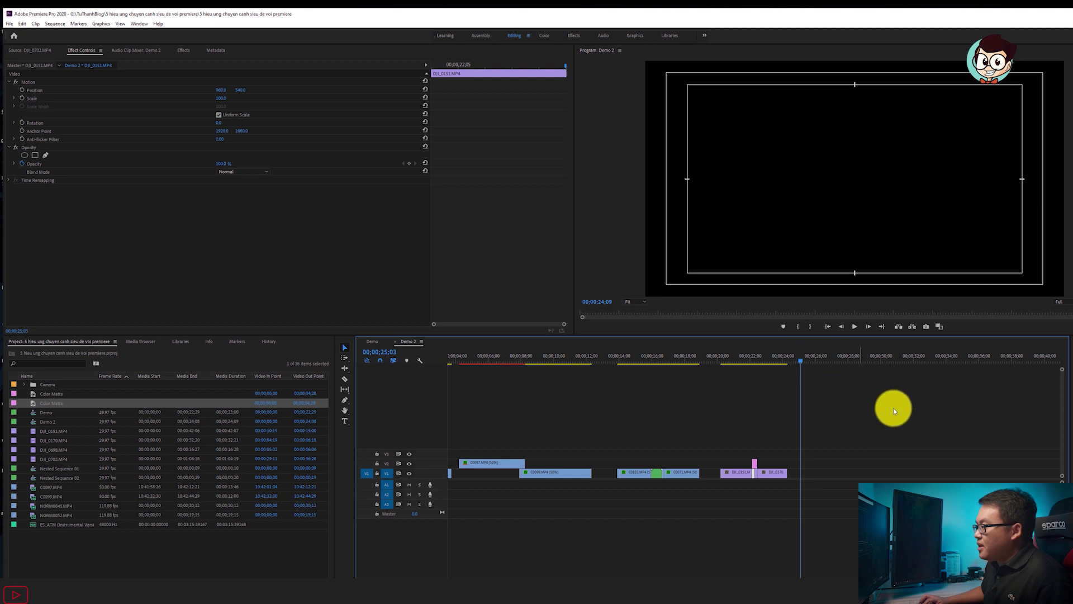
{"action": "key", "text": "ctrl+v"}
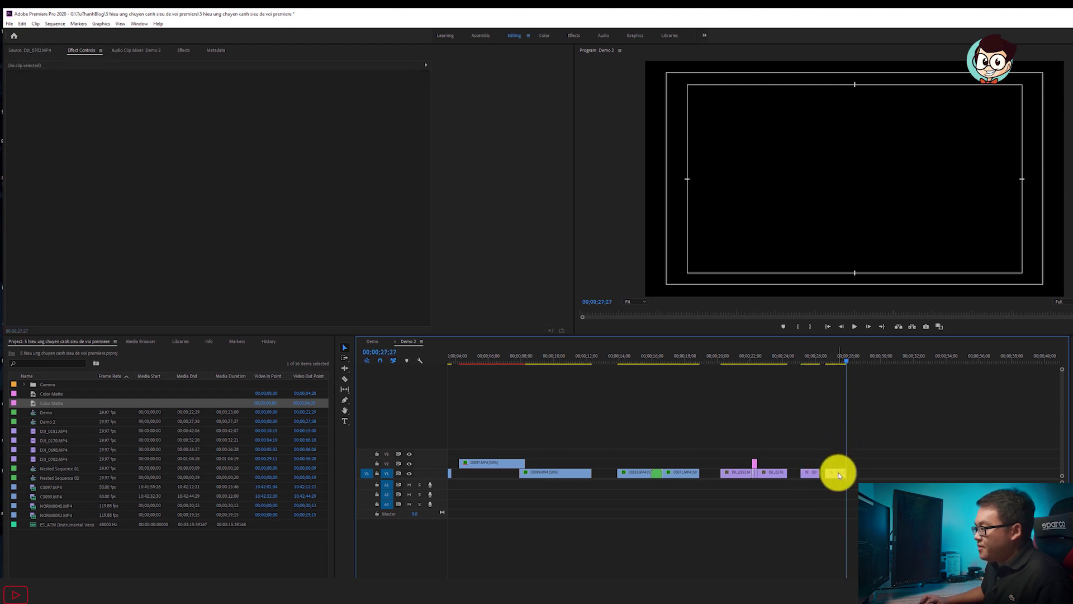
Close the gap between the two pasted clips and play through the cut from the red tree to the lake view.
{"action": "left_click", "coordinate": [827, 474]}
{"action": "left_click", "coordinate": [807, 357]}
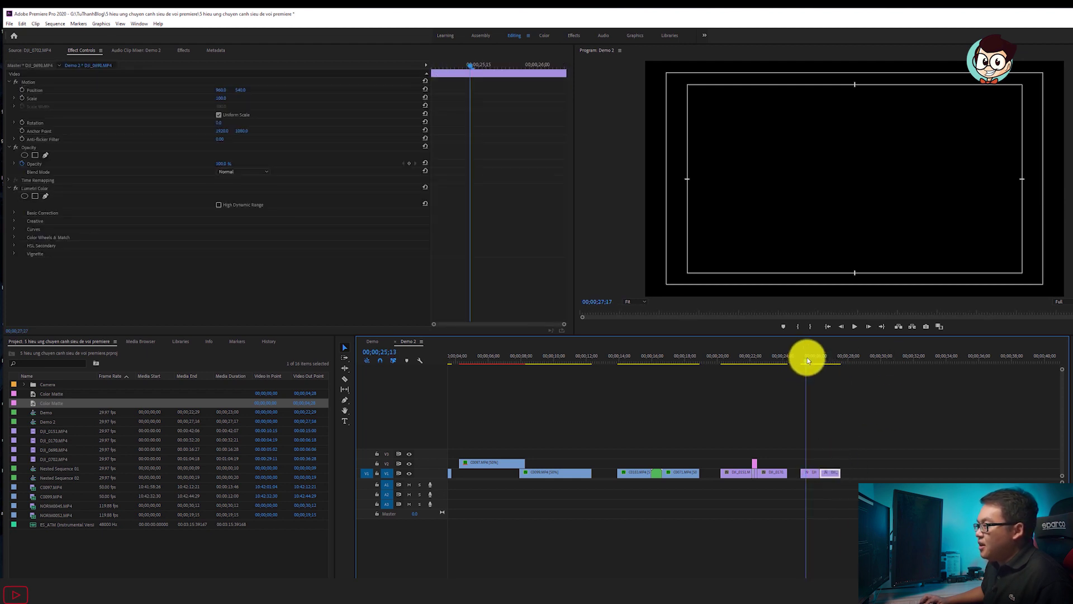
{"action": "key", "text": "space"}
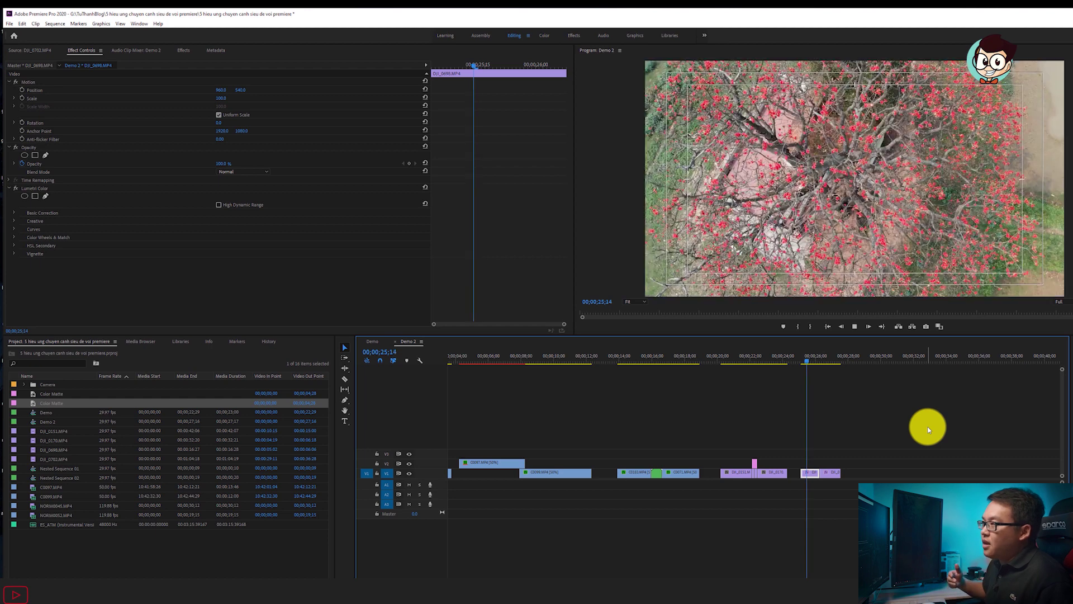
{"action": "key", "text": "space"}
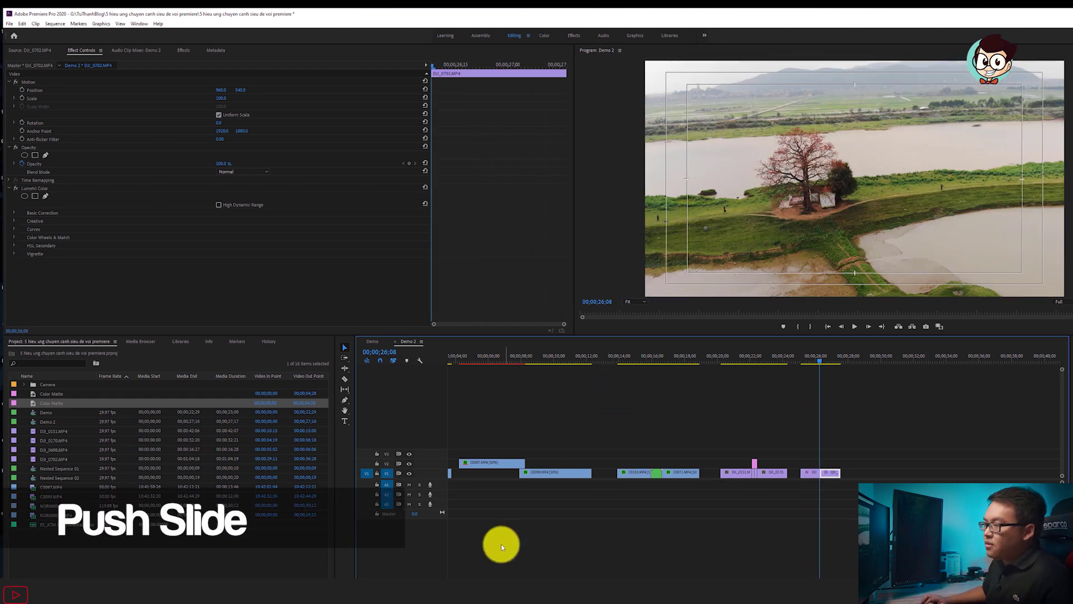
Create a new 1920 × 1080 color matte in pink and name it Hong.
{"action": "left_click", "coordinate": [184, 556]}
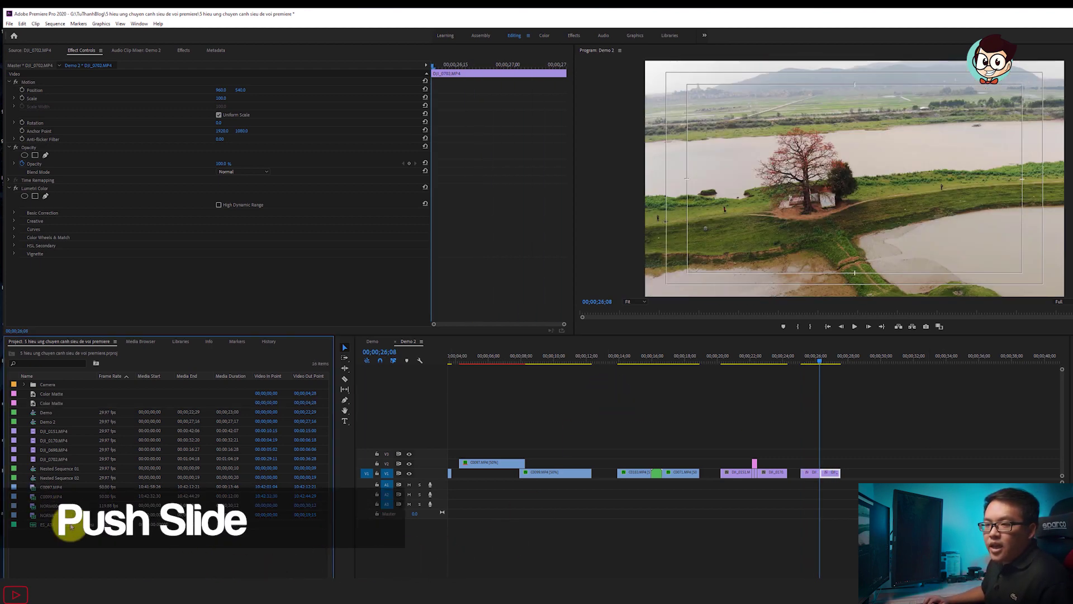
{"action": "right_click", "coordinate": [117, 558]}
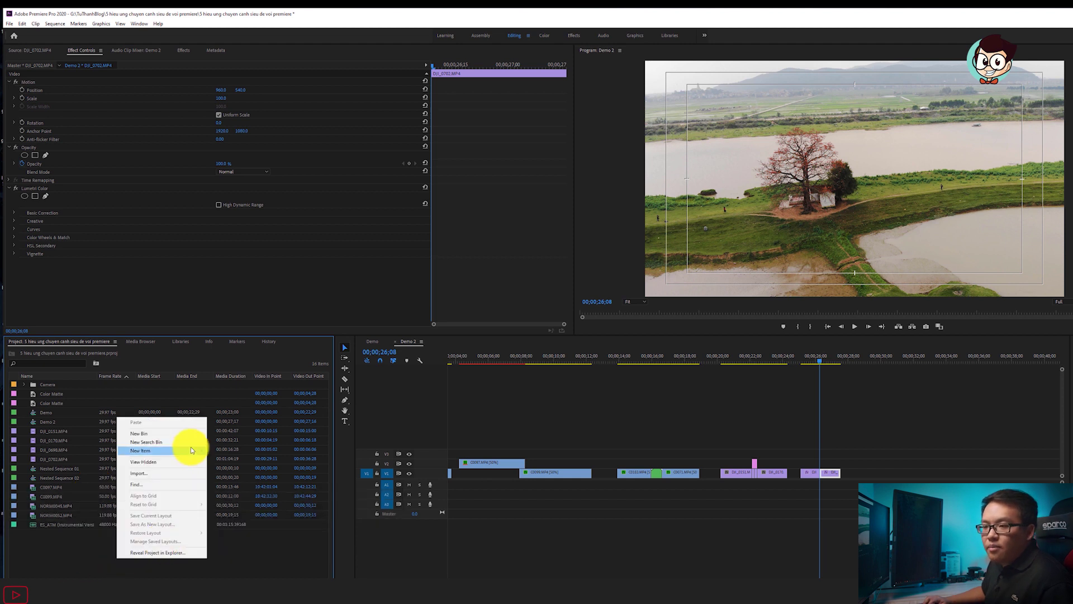
{"action": "mouse_move", "coordinate": [191, 450]}
{"action": "left_click", "coordinate": [244, 510]}
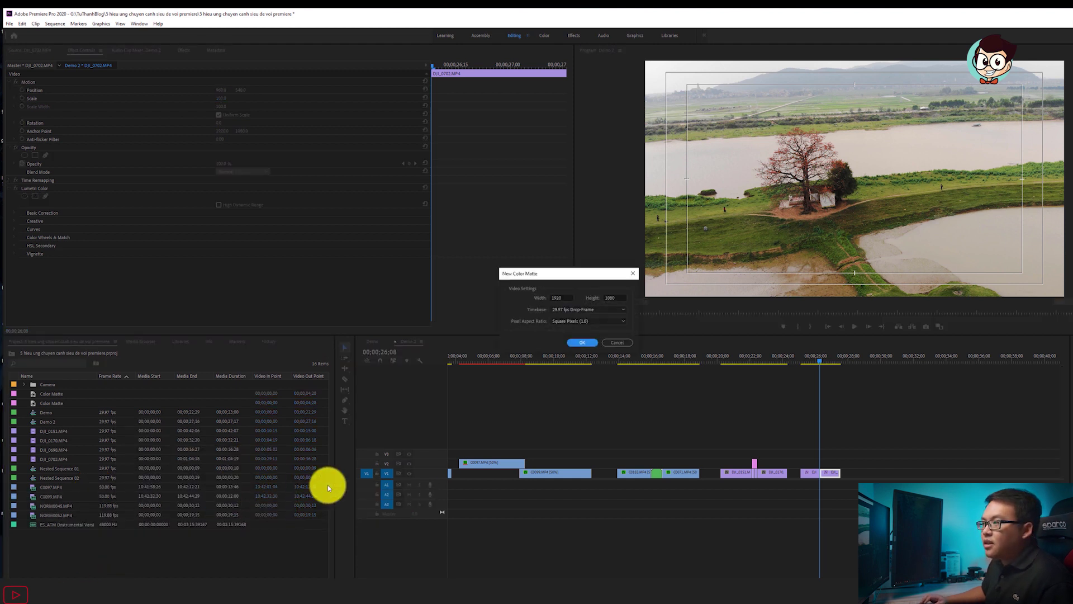
{"action": "left_click", "coordinate": [597, 345]}
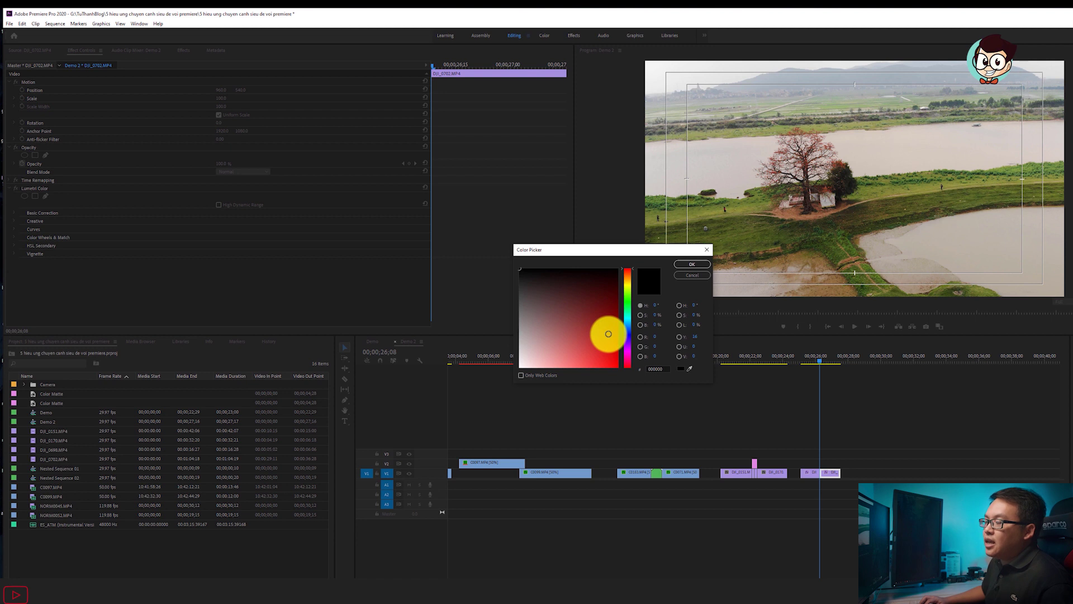
{"action": "left_click_drag", "start_coordinate": [634, 337], "coordinate": [623, 354]}
{"action": "left_click", "coordinate": [584, 365]}
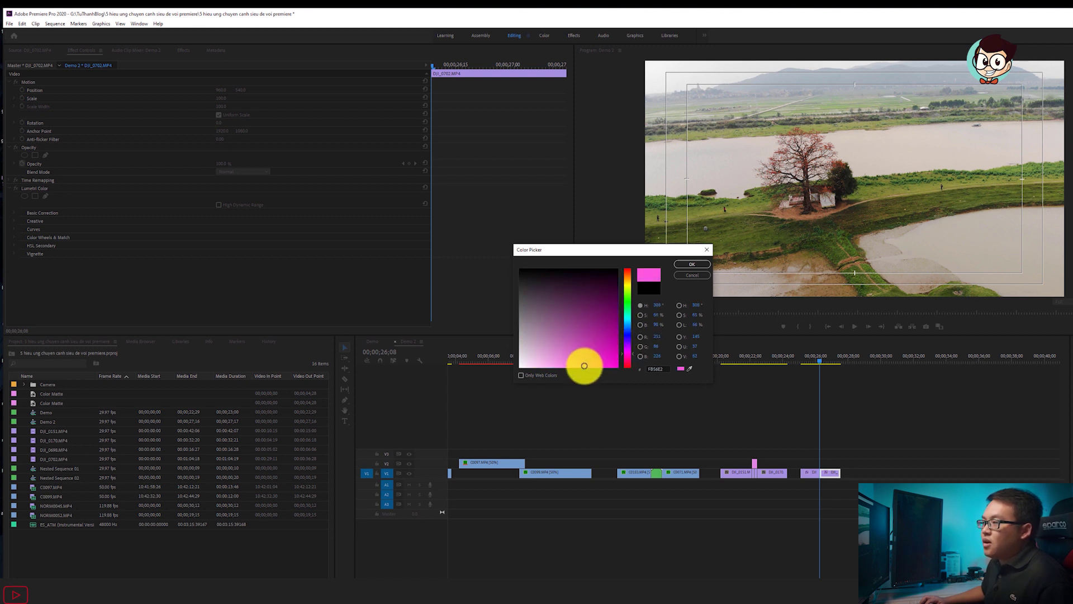
{"action": "left_click", "coordinate": [693, 264]}
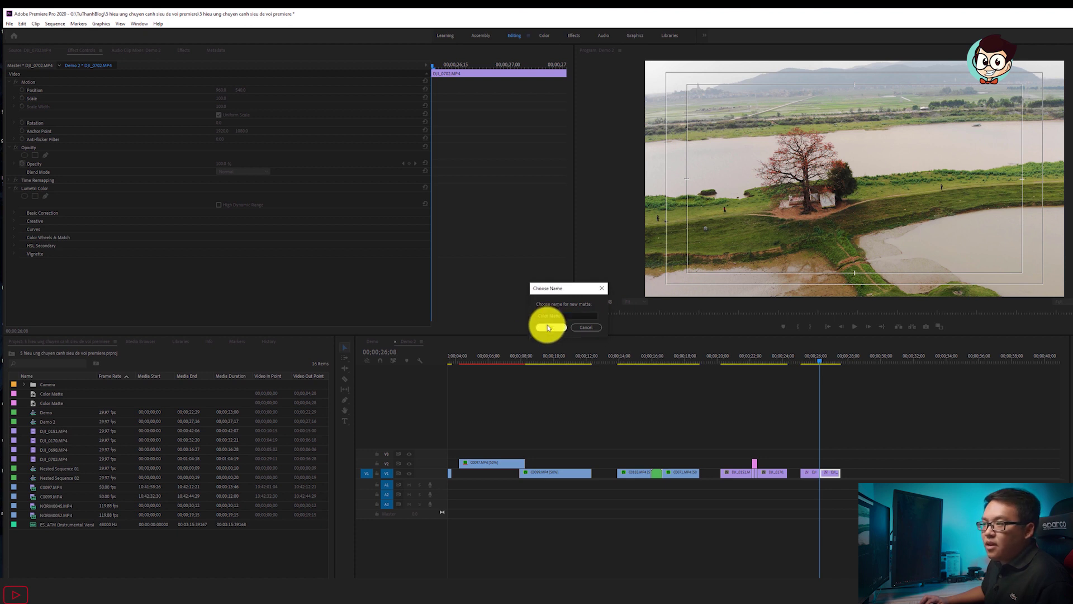
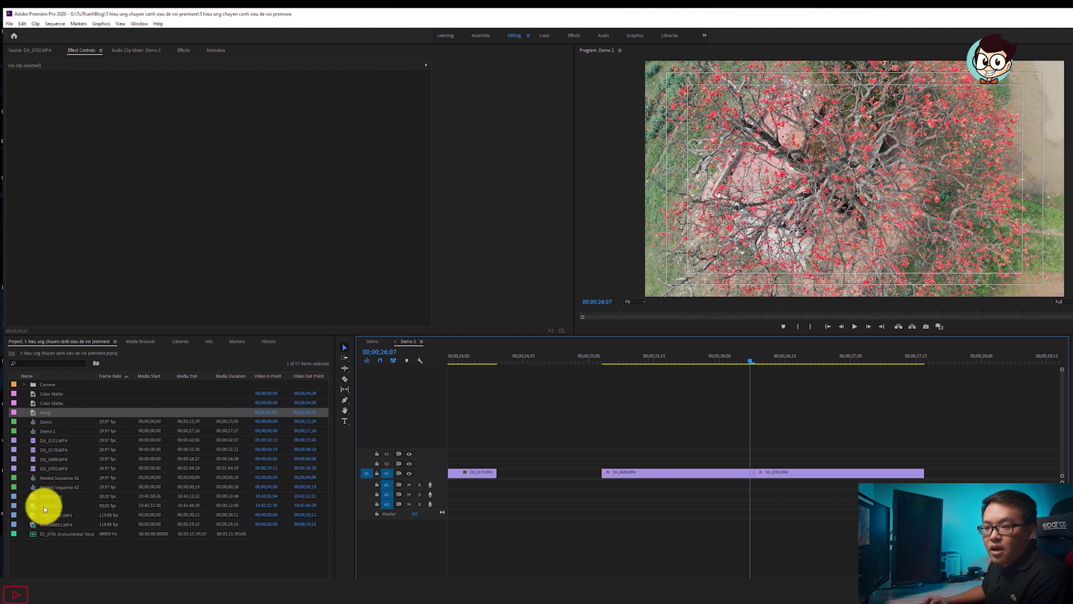
Place the Hong matte on V2, starting at the cut between the two pasted clips.
{"action": "left_click", "coordinate": [35, 396]}
{"action": "left_click_drag", "start_coordinate": [32, 416], "coordinate": [756, 462]}
{"action": "left_click", "coordinate": [753, 361]}
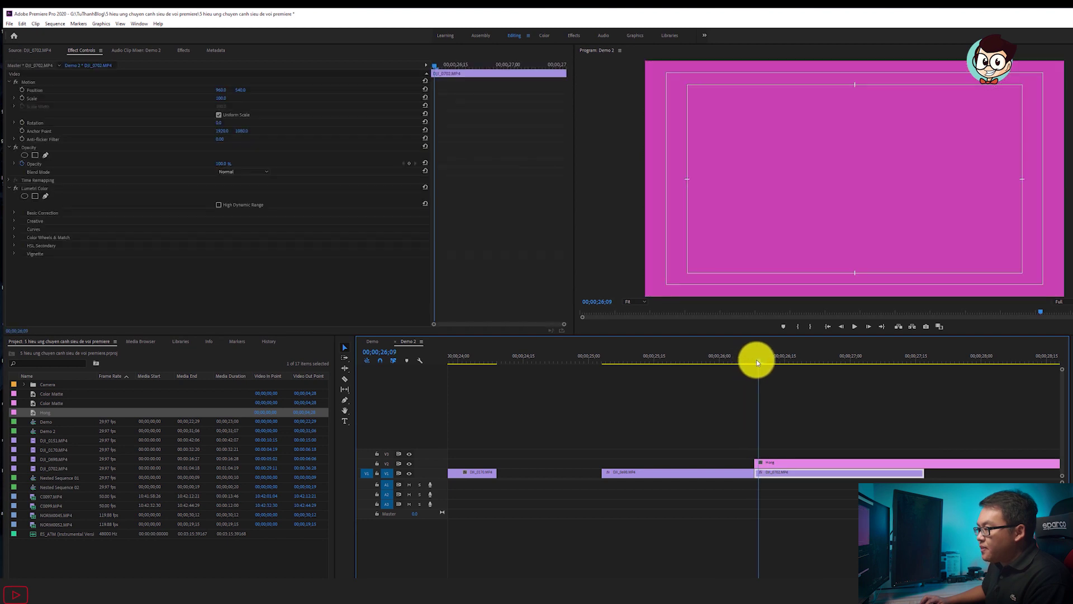
Split the Hong matte at 00;00;26;13, five frames after the clip cut, and delete the remainder.
{"action": "left_click", "coordinate": [791, 478]}
{"action": "key", "text": "Right"}
{"action": "key", "text": "Right"}
{"action": "key", "text": "Right"}
{"action": "key", "text": "Right"}
{"action": "key", "text": "Right"}
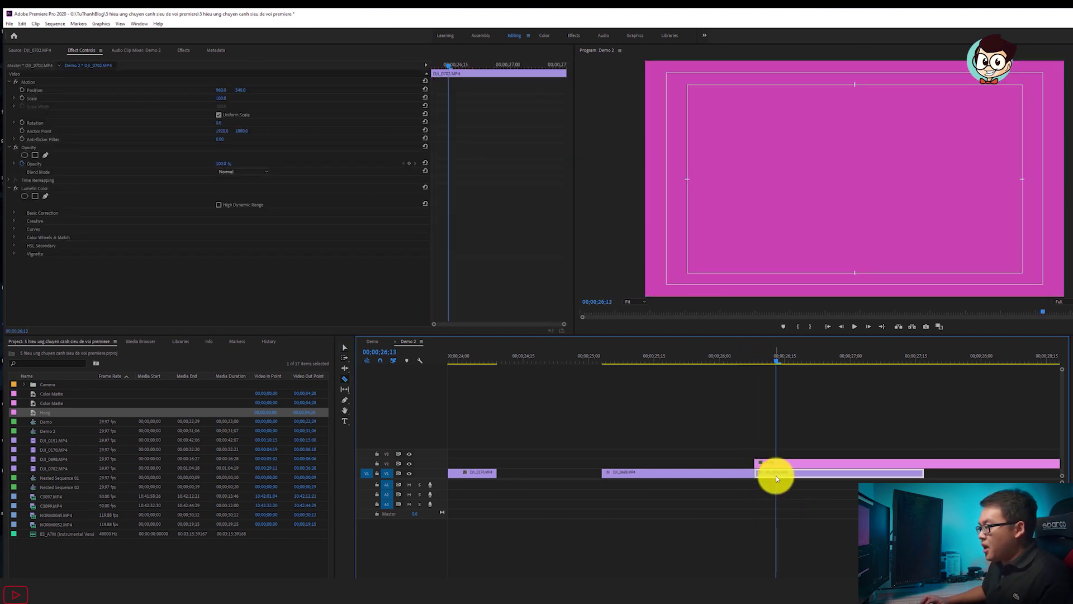
{"action": "left_click", "coordinate": [781, 464]}
{"action": "key", "text": "v"}
{"action": "left_click", "coordinate": [812, 462]}
{"action": "key", "text": "Delete"}
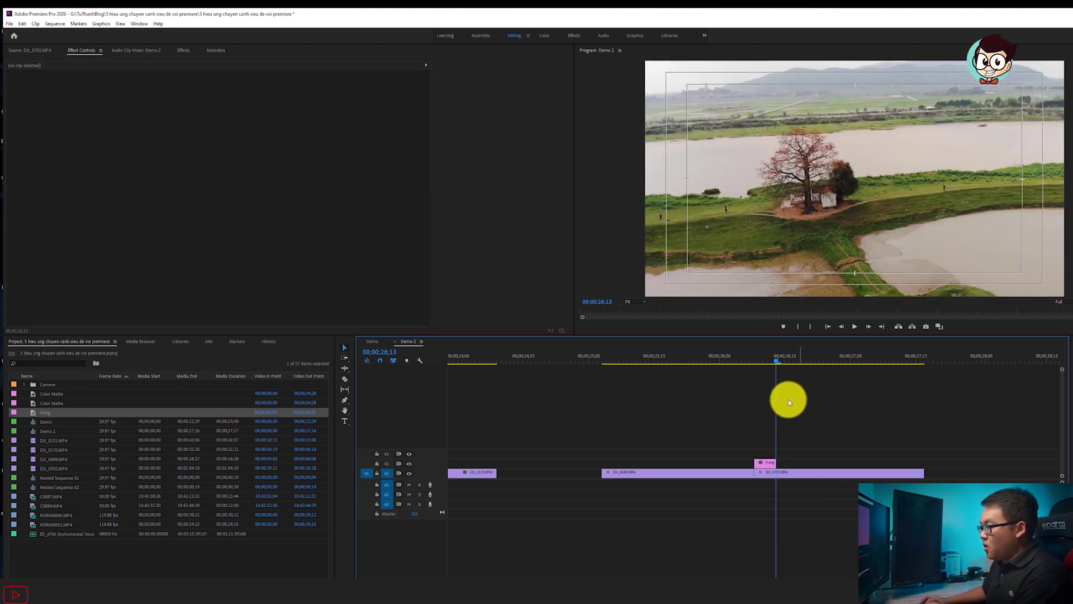
Extend the start of the Hong matte to 00;00;26;03, five frames before the clip cut.
{"action": "left_click", "coordinate": [753, 361]}
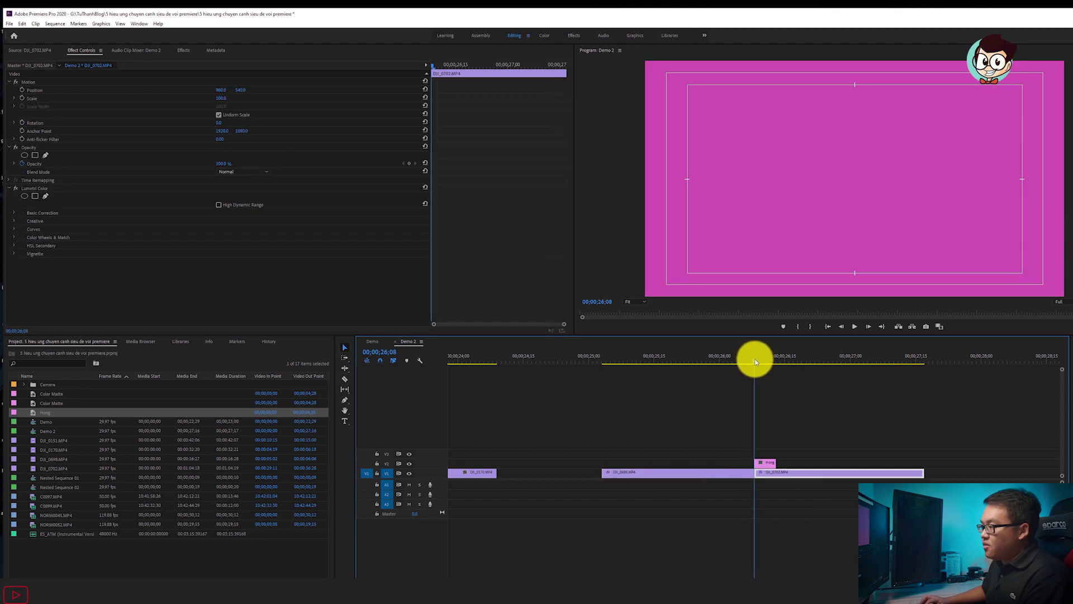
{"action": "key", "text": "Left"}
{"action": "key", "text": "Left"}
{"action": "key", "text": "Left"}
{"action": "key", "text": "Left"}
{"action": "key", "text": "Left"}
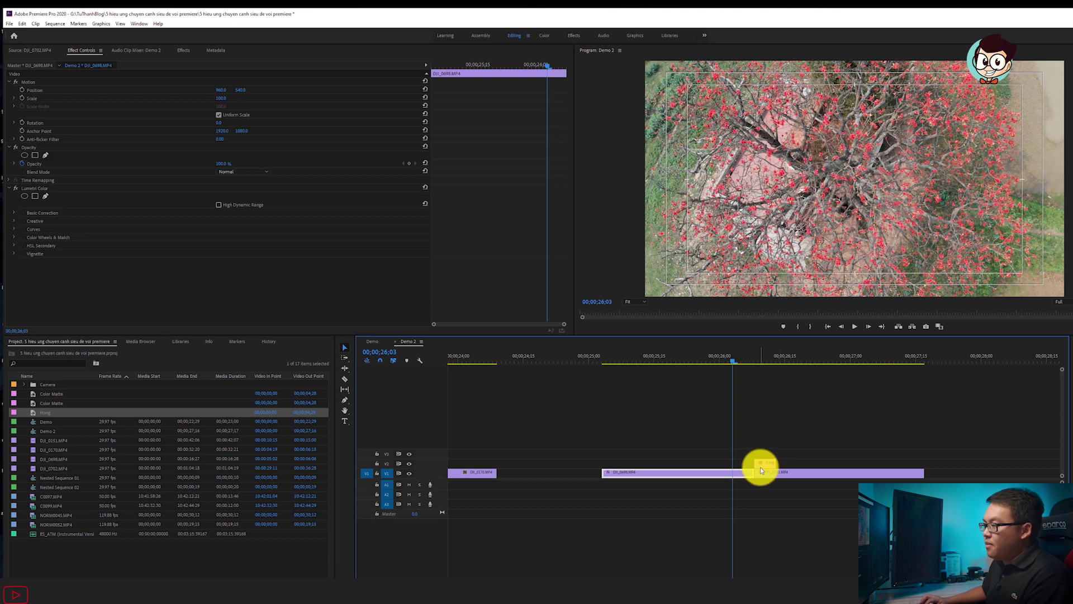
{"action": "left_click_drag", "start_coordinate": [756, 467], "coordinate": [733, 466]}
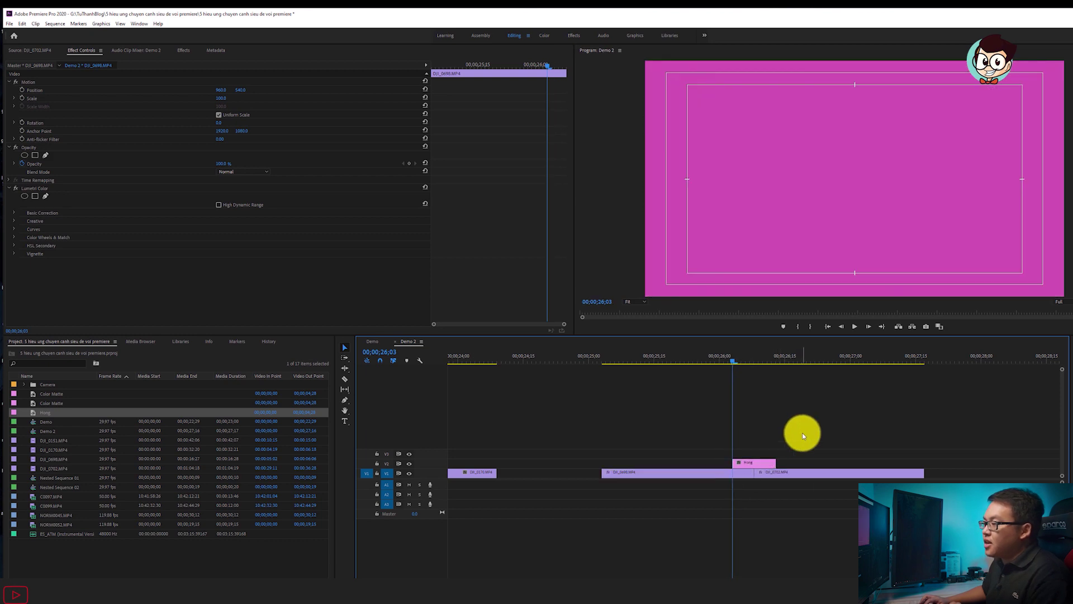
{"action": "left_click", "coordinate": [803, 432]}
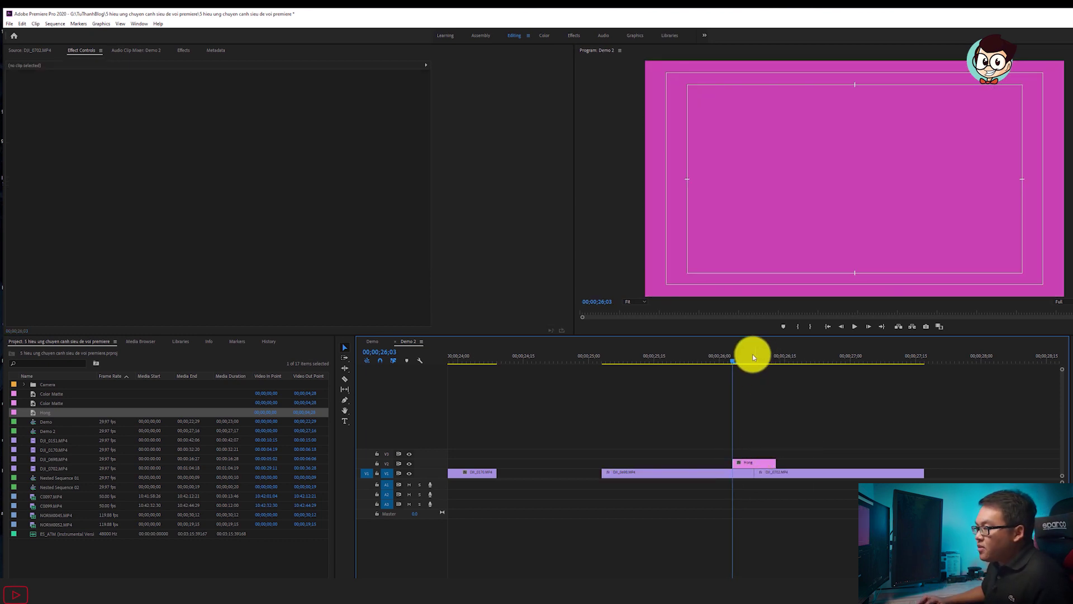
Find the Push video transition and apply it to the start and end of the Hong matte, five frames each.
{"action": "left_click", "coordinate": [749, 464]}
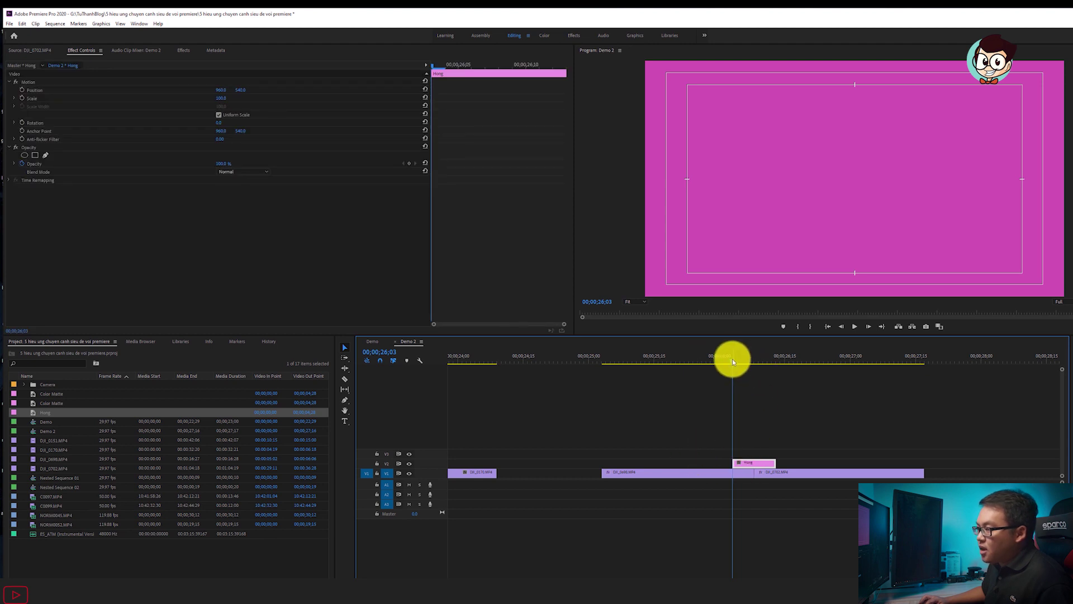
{"action": "left_click", "coordinate": [182, 51]}
{"action": "left_click", "coordinate": [68, 59]}
{"action": "type", "text": "pu"}
{"action": "left_click_drag", "start_coordinate": [32, 158], "coordinate": [755, 458]}
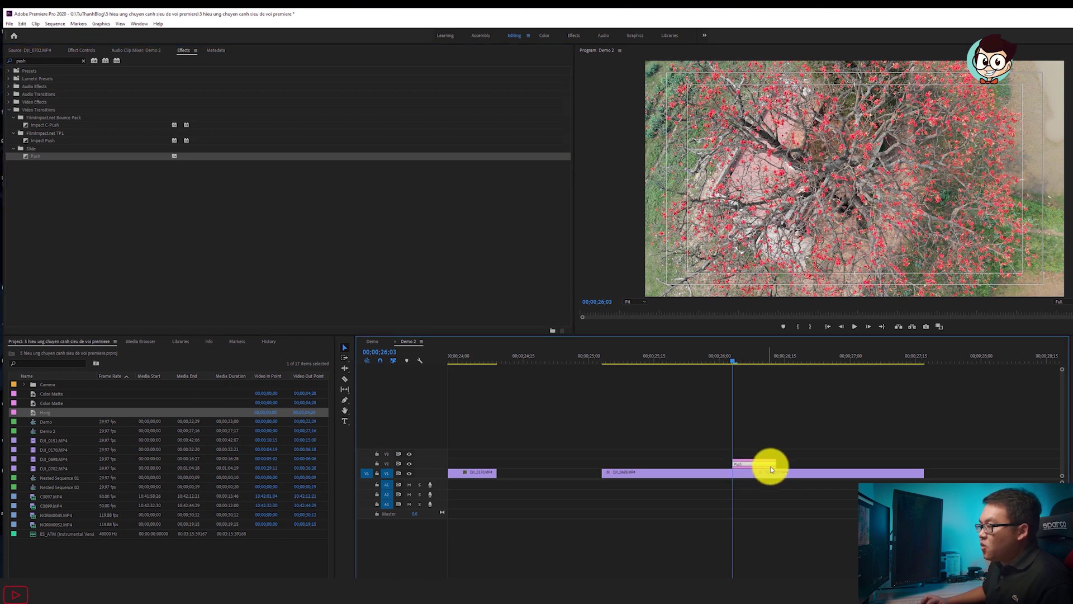
{"action": "left_click_drag", "start_coordinate": [775, 465], "coordinate": [751, 465]}
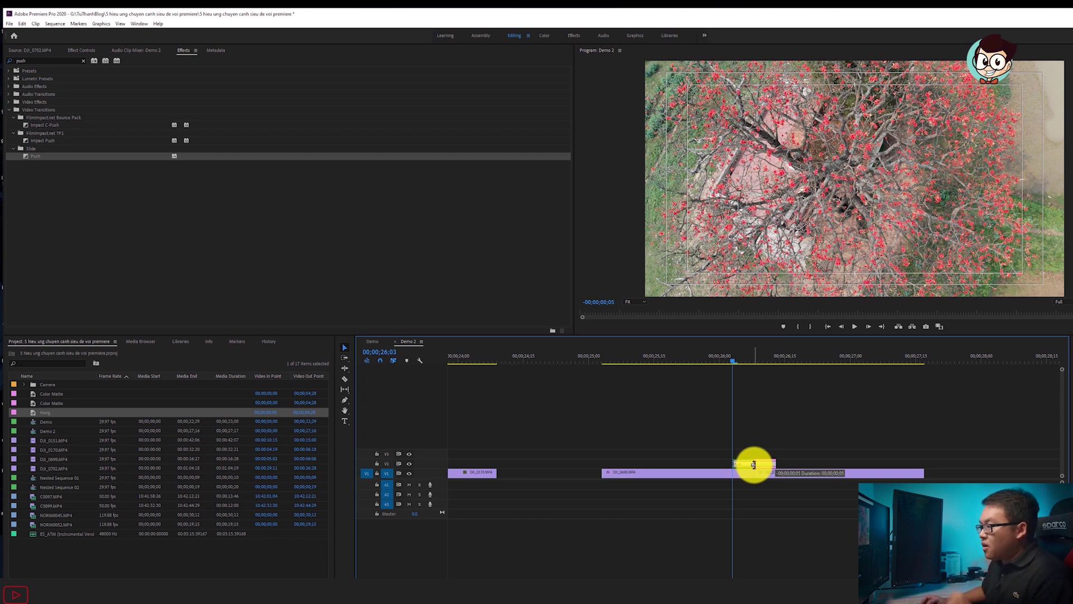
{"action": "left_click_drag", "start_coordinate": [766, 361], "coordinate": [775, 360]}
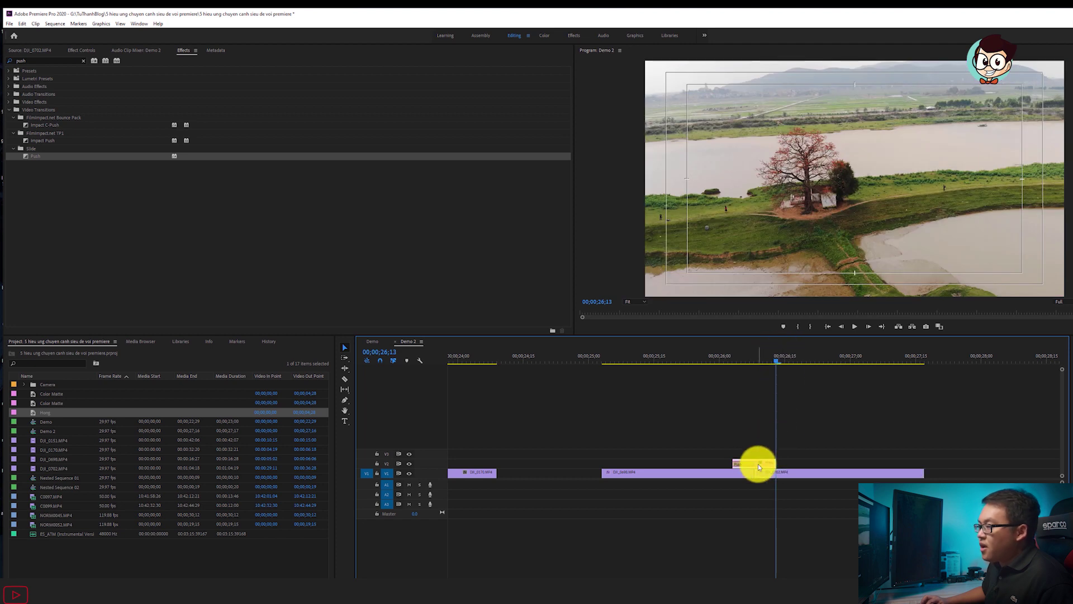
{"action": "left_click", "coordinate": [25, 158]}
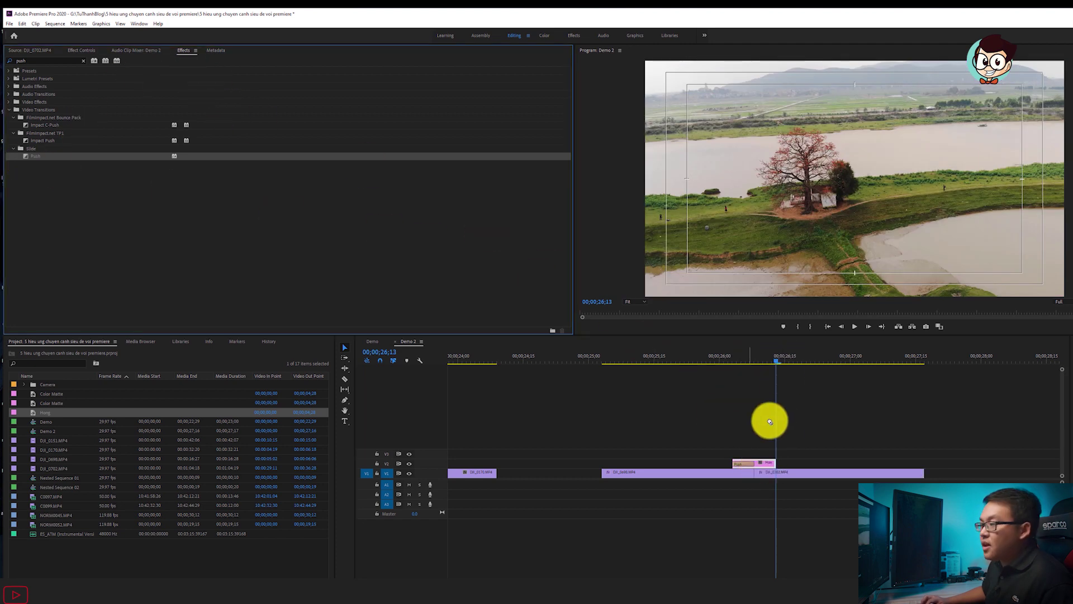
Play back and scrub through the pink push transition between the two clips.
{"action": "left_click", "coordinate": [717, 359]}
{"action": "key", "text": "space"}
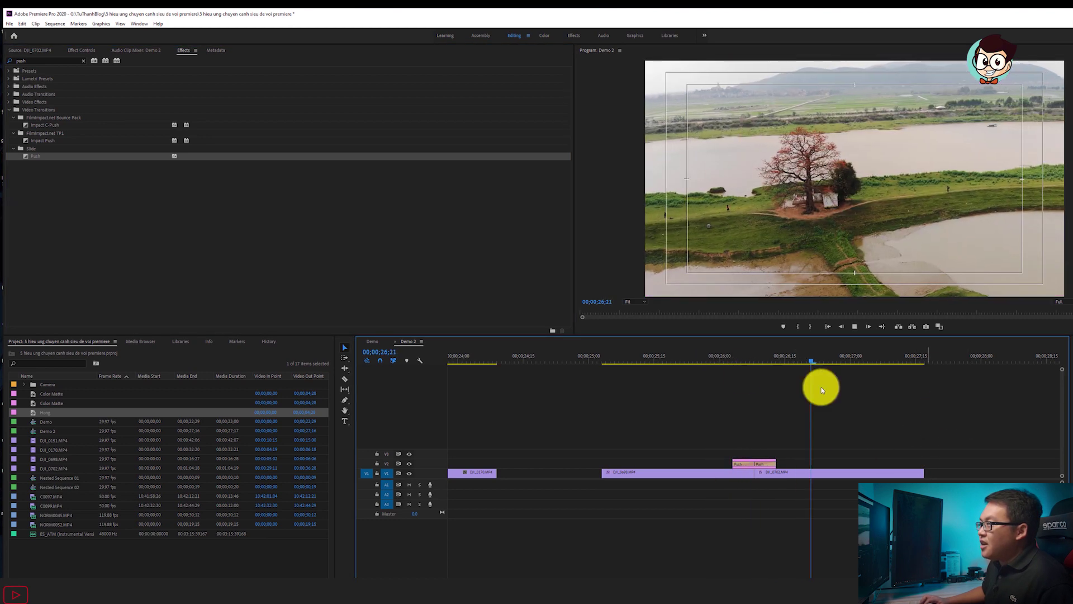
{"action": "left_click", "coordinate": [766, 360]}
{"action": "left_click_drag", "start_coordinate": [768, 360], "coordinate": [750, 360]}
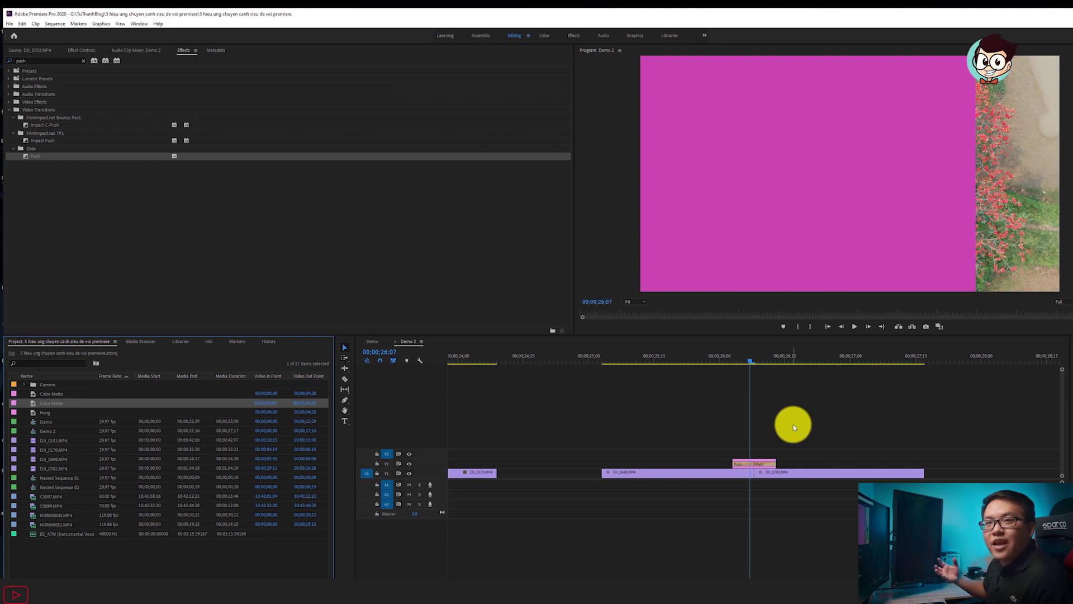
{"action": "left_click", "coordinate": [734, 360]}
{"action": "left_click_drag", "start_coordinate": [734, 360], "coordinate": [755, 369]}
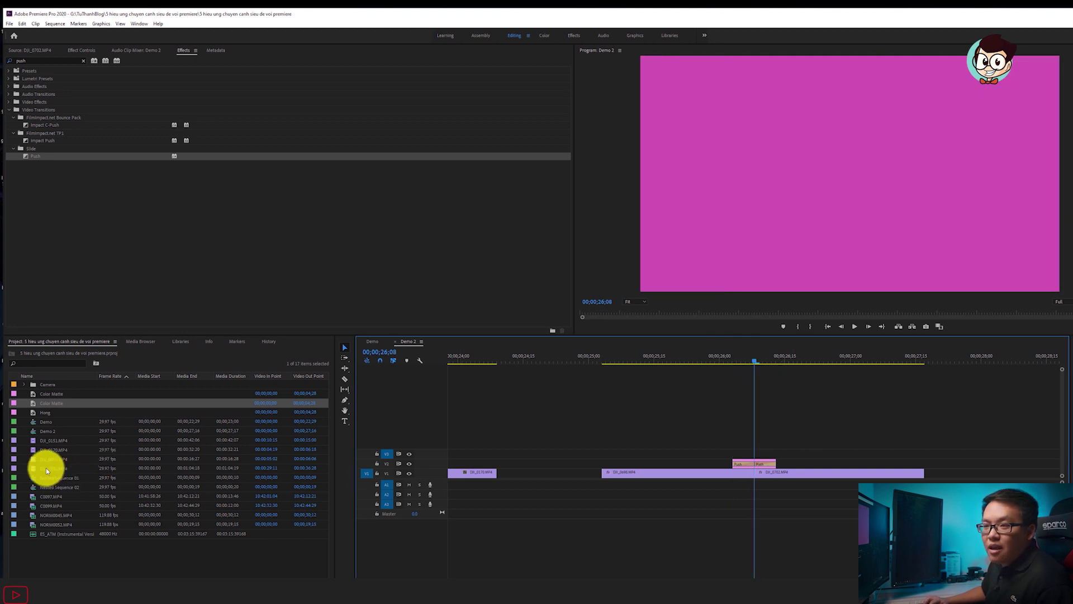
Create a new white color matte named Trang and save the project.
{"action": "right_click", "coordinate": [126, 560]}
{"action": "mouse_move", "coordinate": [187, 454]}
{"action": "left_click", "coordinate": [250, 513]}
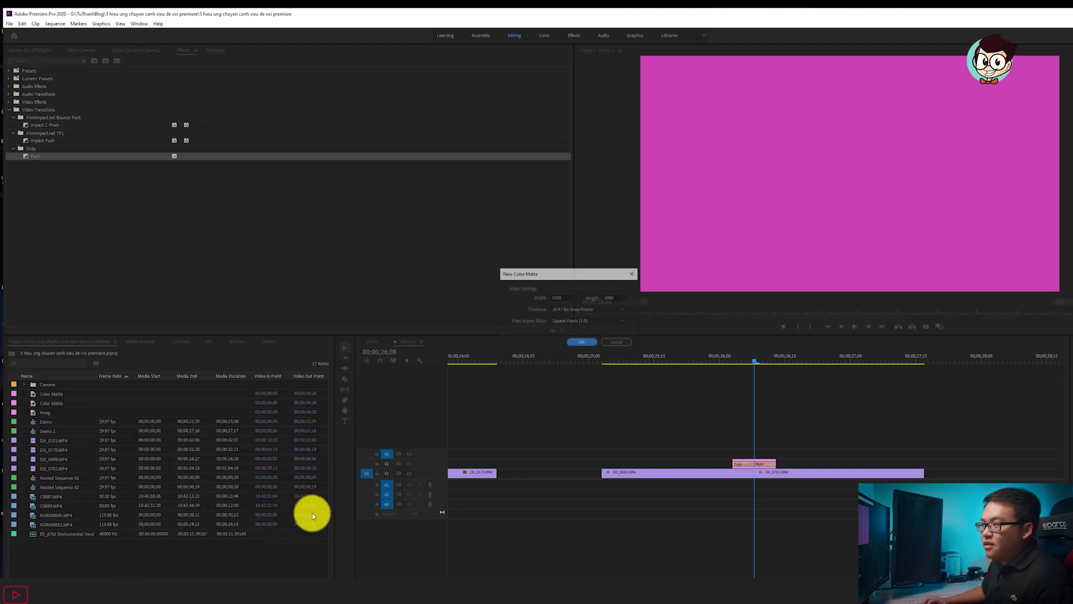
{"action": "left_click", "coordinate": [568, 342]}
{"action": "left_click", "coordinate": [696, 262]}
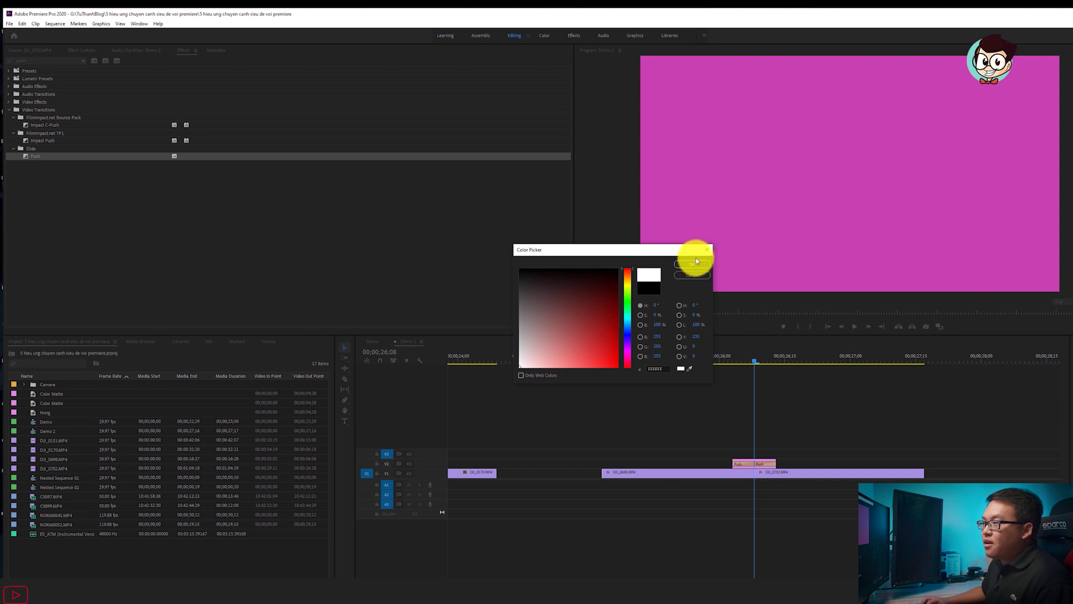
{"action": "type", "text": "Trang"}
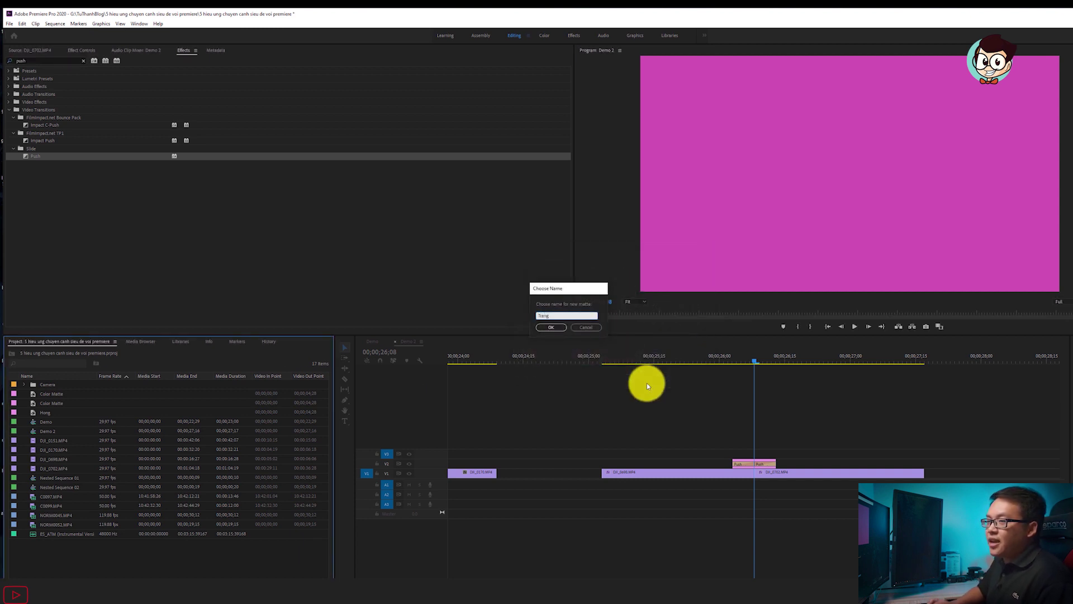
{"action": "key", "text": "Return"}
{"action": "key", "text": "ctrl+s"}
Place the Trang matte on V3 directly above the Hong matte and cut off the excess beyond the Hong matte's end.
{"action": "left_click_drag", "start_coordinate": [26, 421], "coordinate": [734, 453]}
{"action": "key", "text": "c"}
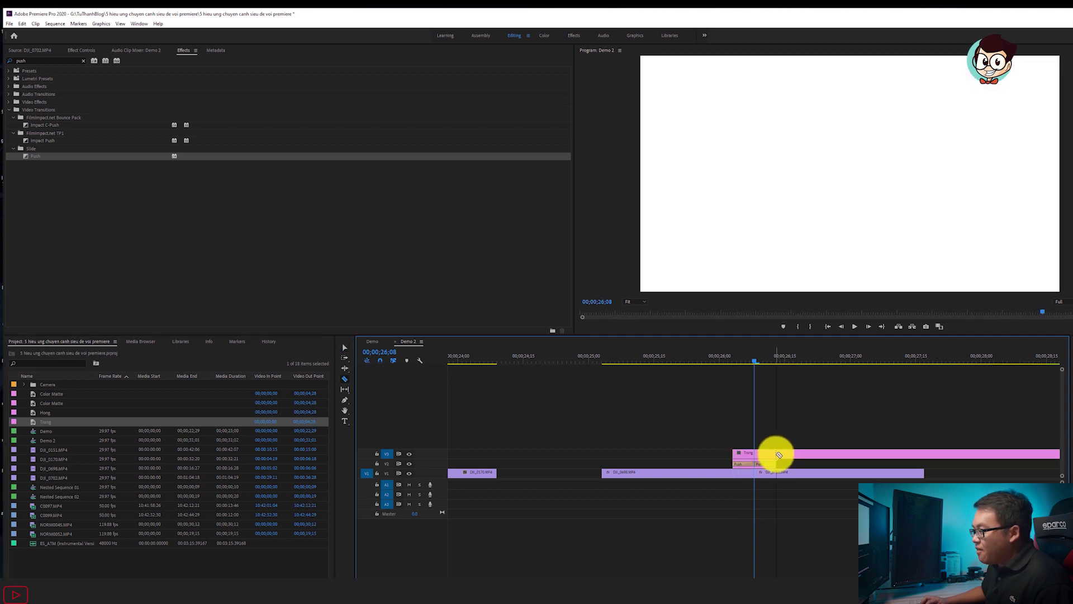
{"action": "left_click", "coordinate": [776, 453]}
{"action": "key", "text": "v"}
{"action": "left_click", "coordinate": [819, 452]}
{"action": "key", "text": "Delete"}
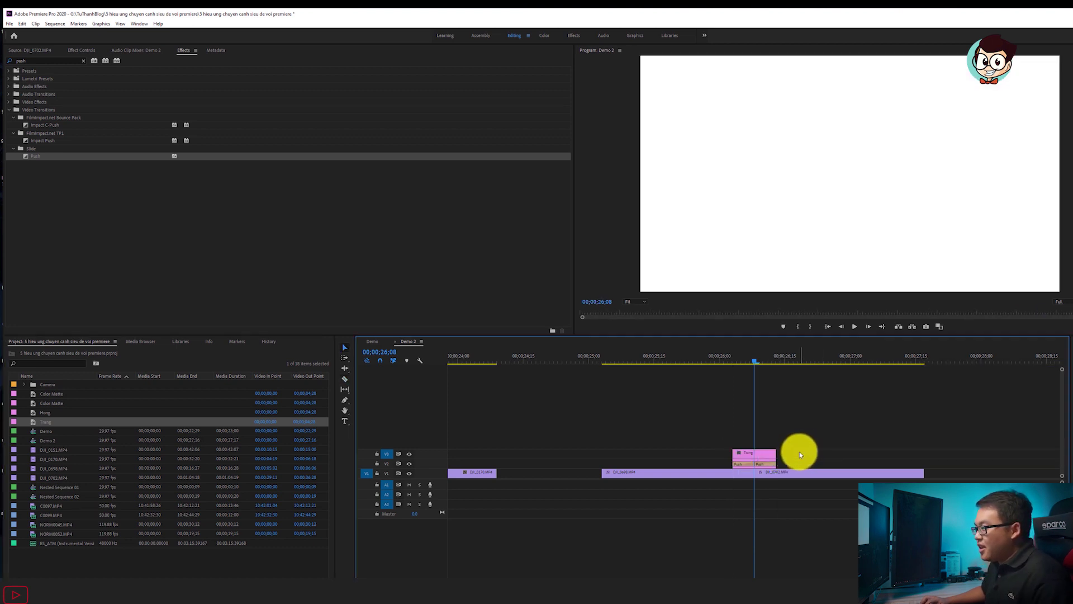
Apply the Push transition to both the start and the end of the Trang matte on V3.
{"action": "left_click_drag", "start_coordinate": [34, 156], "coordinate": [732, 362]}
{"action": "left_click", "coordinate": [28, 162]}
{"action": "left_click_drag", "start_coordinate": [28, 162], "coordinate": [766, 453]}
{"action": "left_click", "coordinate": [776, 359]}
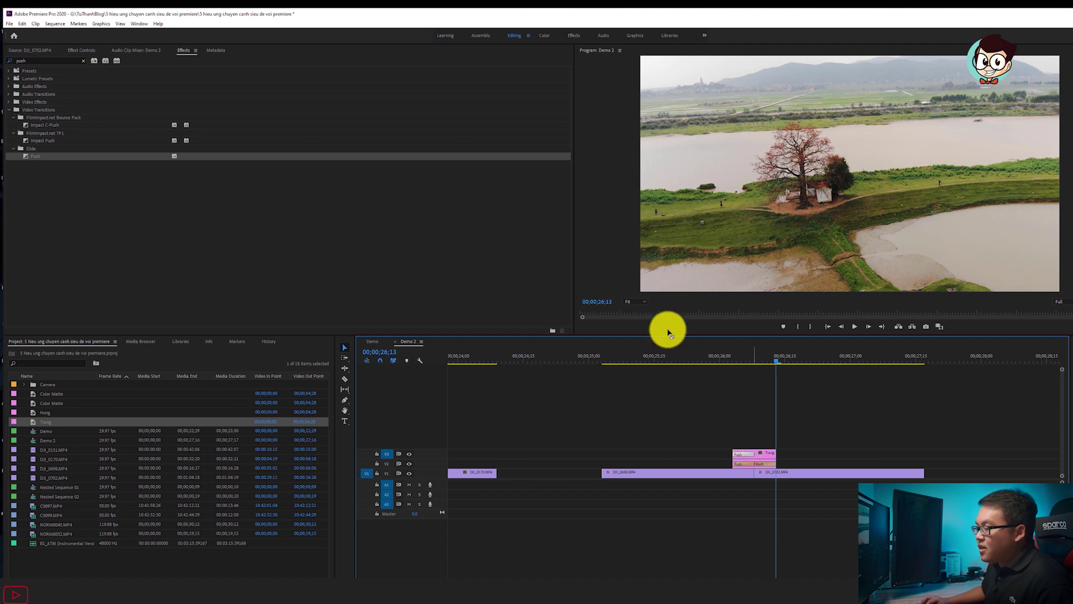
{"action": "left_click_drag", "start_coordinate": [24, 155], "coordinate": [766, 464]}
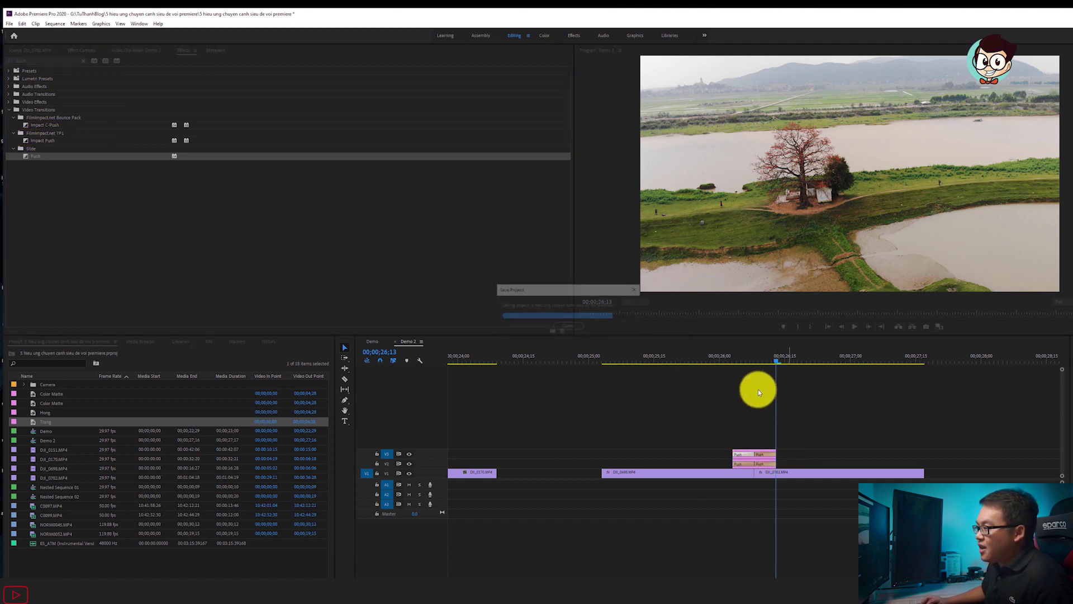
Shift the Trang matte two frames later to start at 00;00;26;05, and play back the layered push transition.
{"action": "left_click_drag", "start_coordinate": [730, 359], "coordinate": [740, 360]}
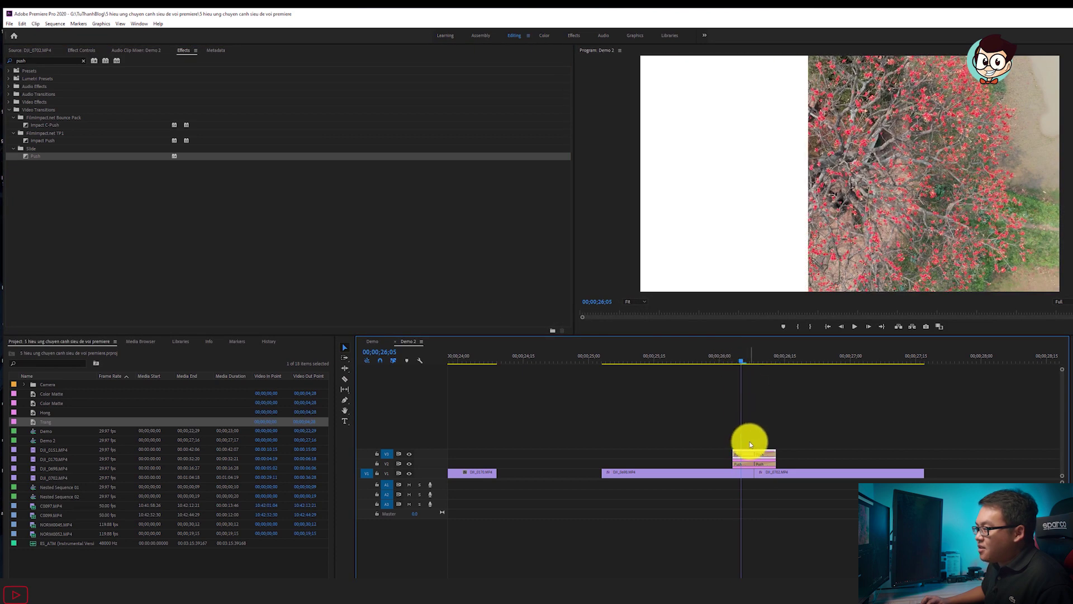
{"action": "left_click_drag", "start_coordinate": [744, 452], "coordinate": [754, 451]}
{"action": "mouse_move", "coordinate": [725, 363]}
{"action": "left_mouse_down"}
{"action": "mouse_move", "coordinate": [747, 360]}
{"action": "mouse_move", "coordinate": [728, 359]}
{"action": "left_mouse_up"}
{"action": "key", "text": "space"}
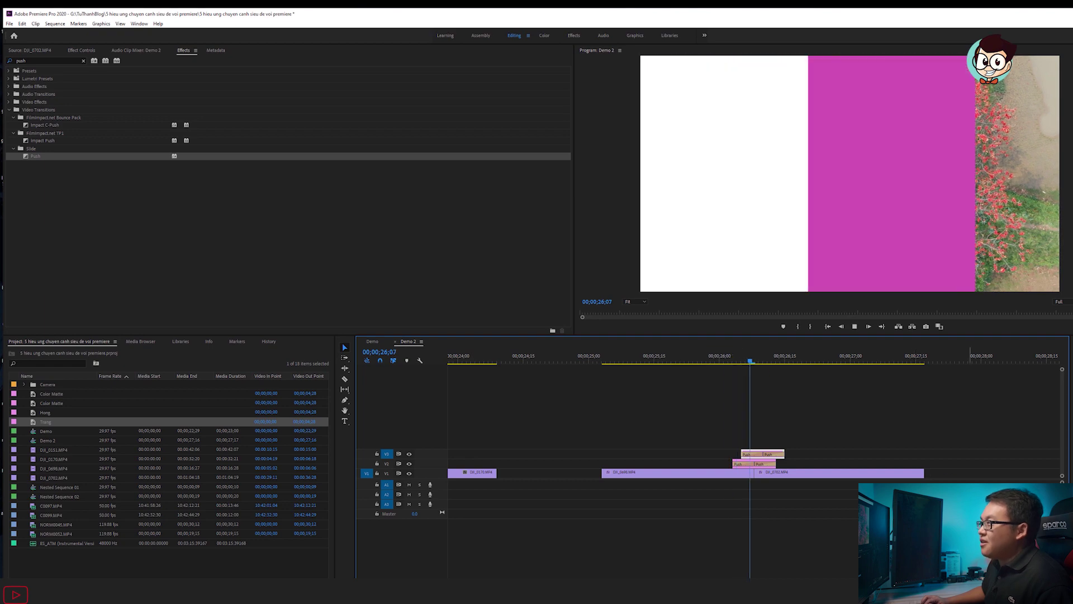
{"action": "key", "text": "space"}
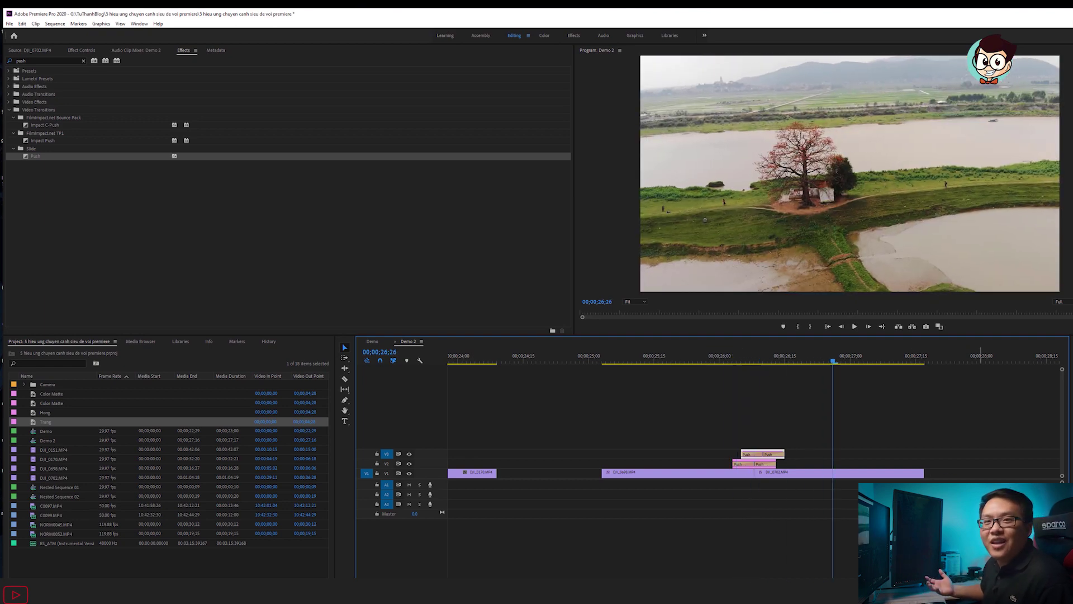